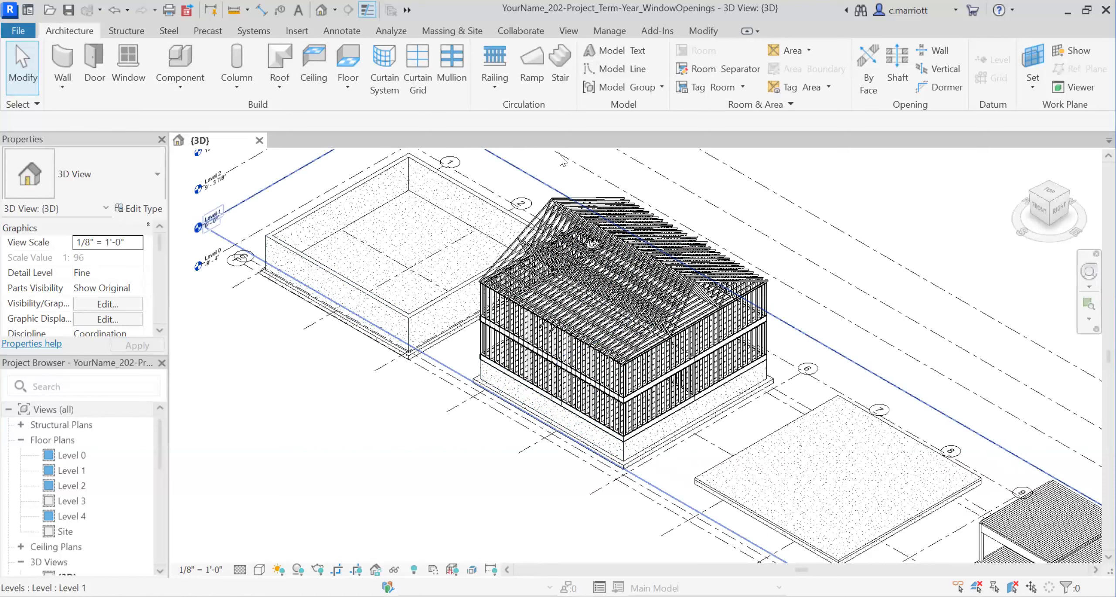
# Switch to the browser and examine the rough opening sizes in the Andersen 100 Series casement window table
pyautogui.hotkey('alt', 'Tab')
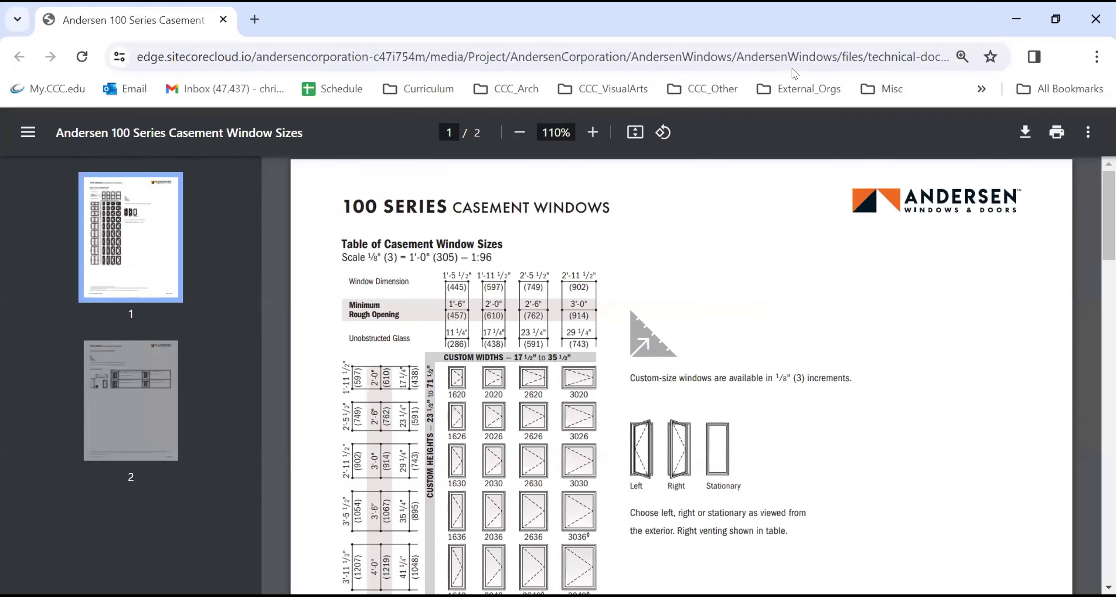
pyautogui.hotkey('alt', 'Tab')
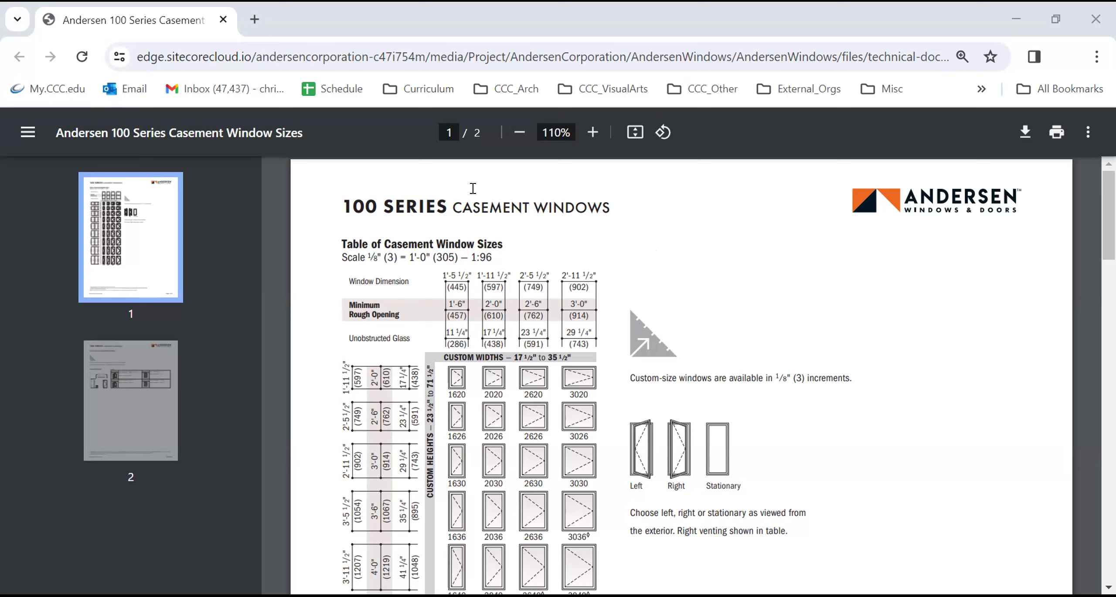
pyautogui.click(595, 139)
pyautogui.click(596, 140)
pyautogui.click(596, 140)
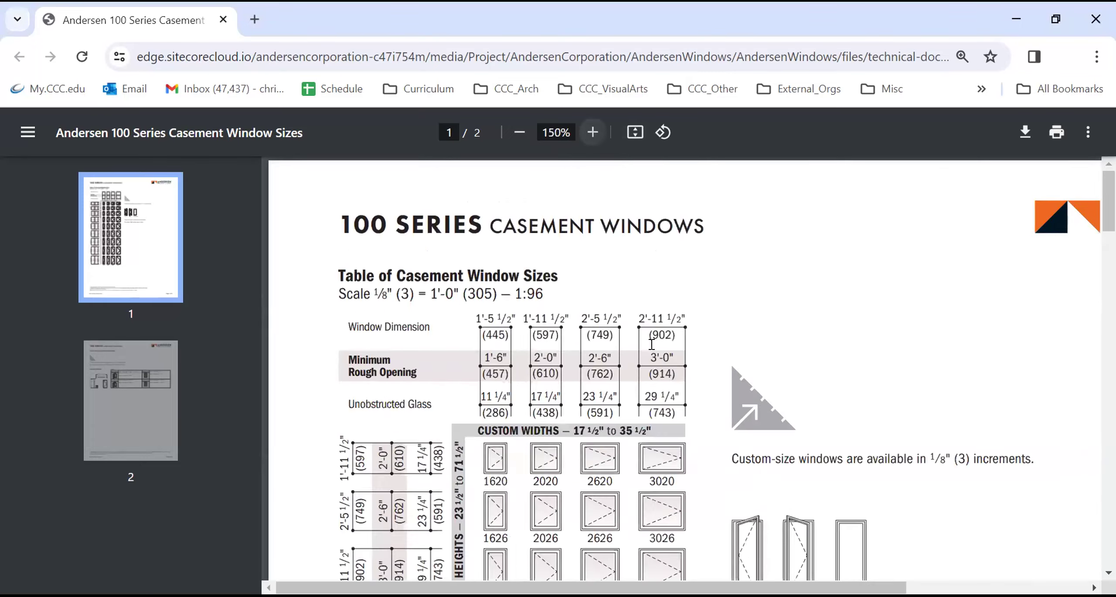
pyautogui.scroll(-2, 418, 409)
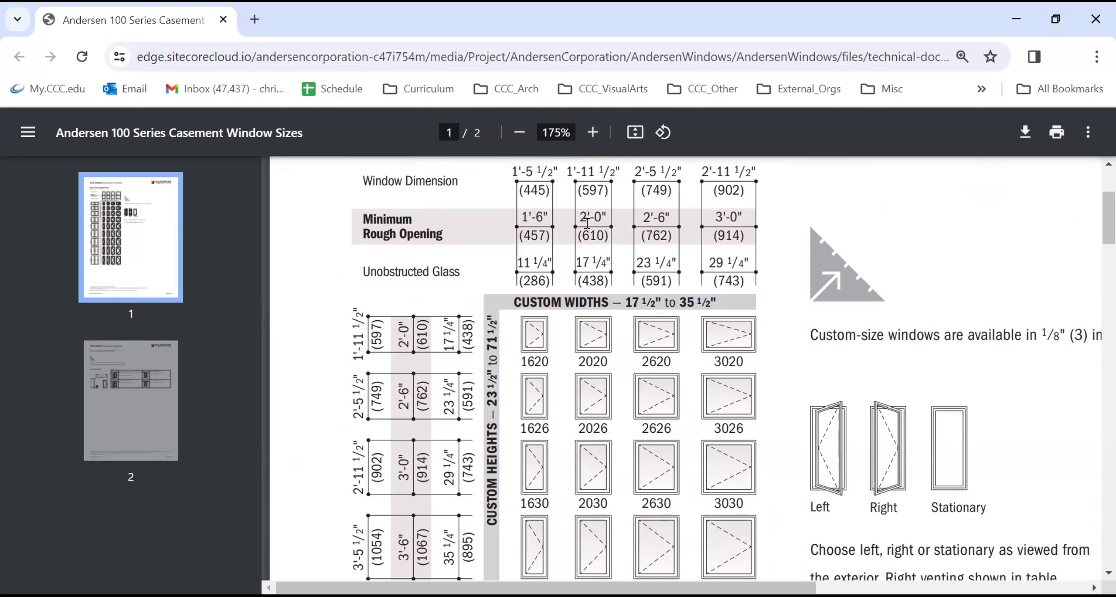
pyautogui.scroll(4, 623, 270)
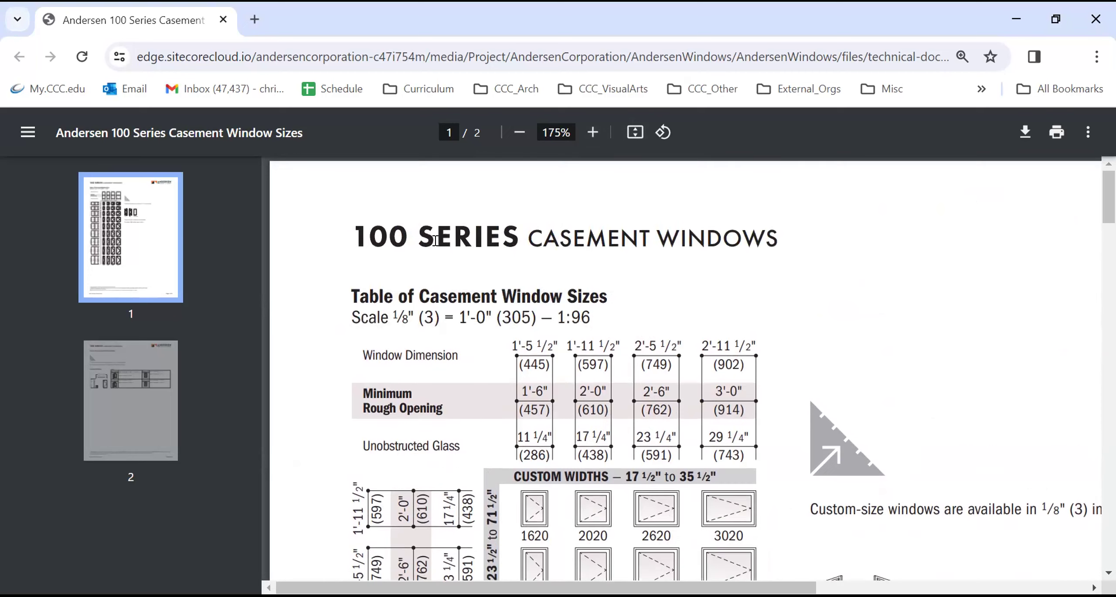
pyautogui.scroll(-2, 559, 419)
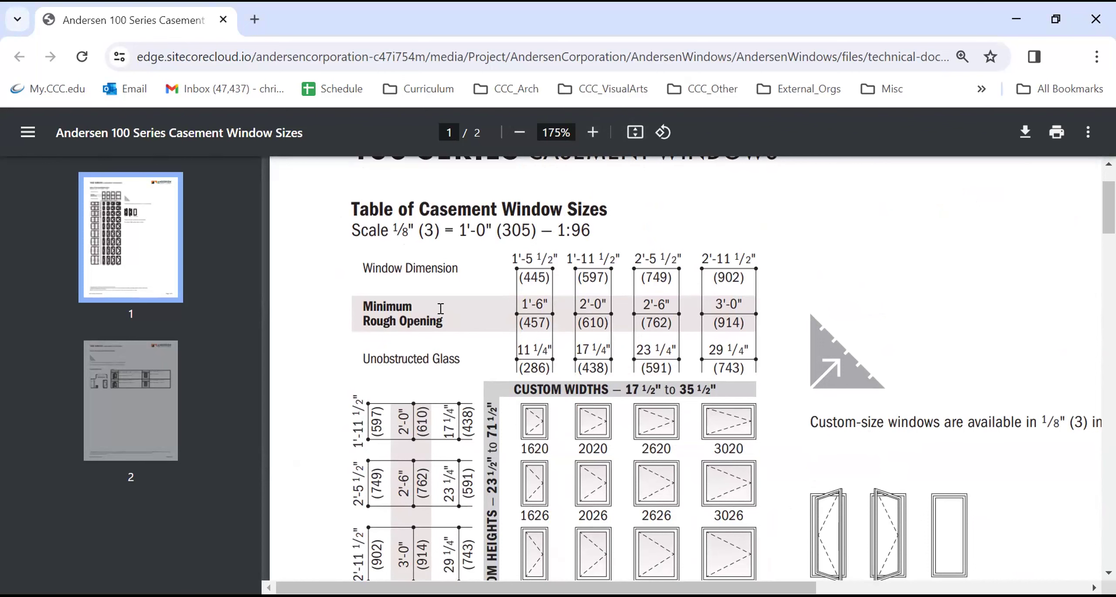
pyautogui.scroll(-4, 511, 327)
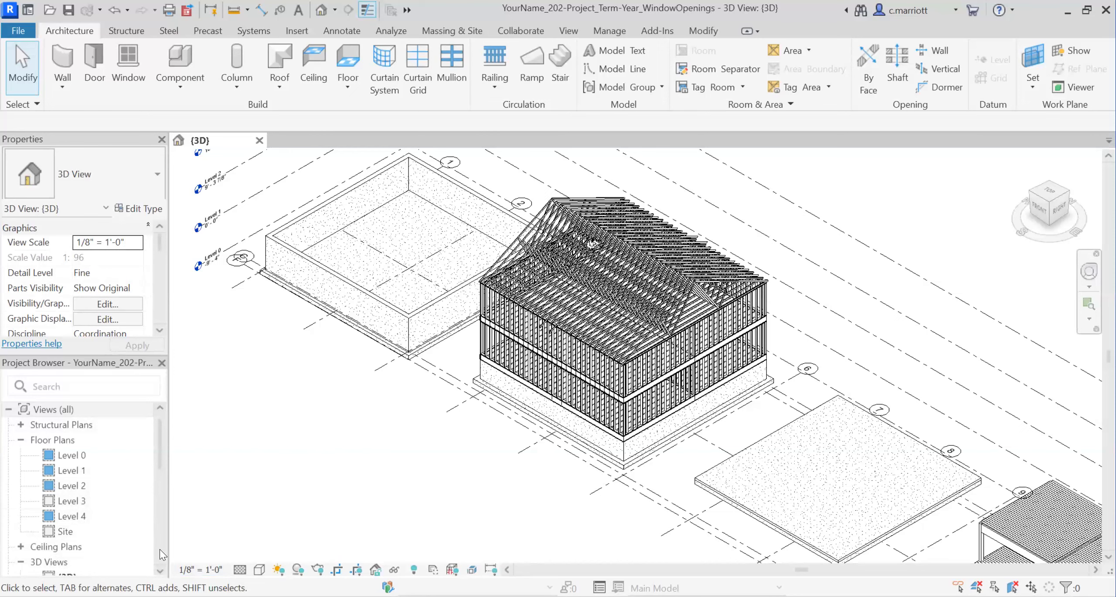
# Return to the Revit model and open the South building elevation to view the framed house
pyautogui.scroll(-4, 162, 555)
pyautogui.doubleClick(70, 485)
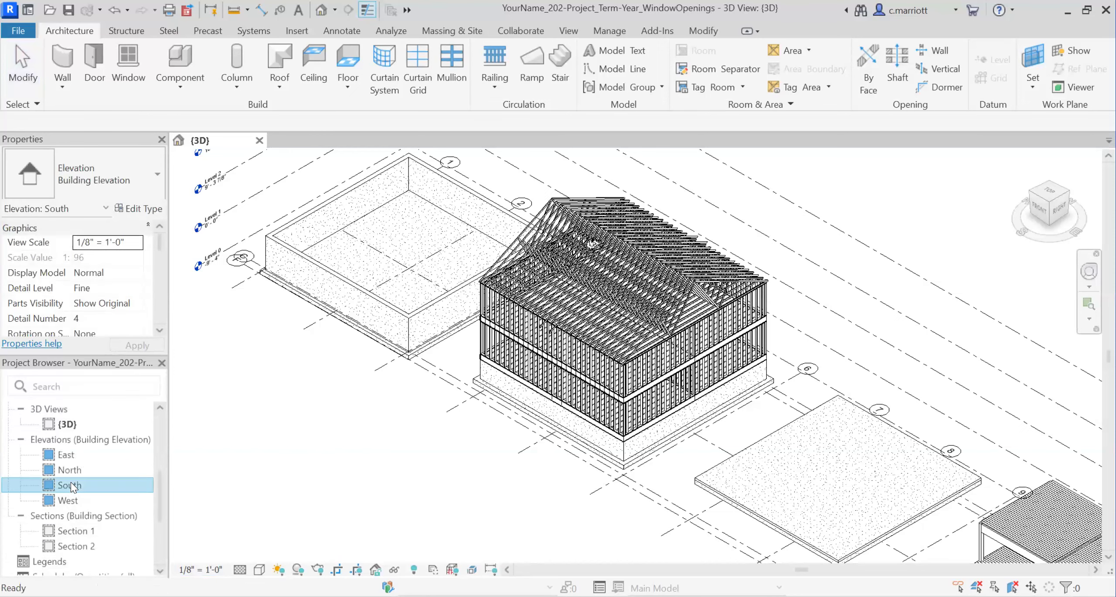
pyautogui.scroll(3, 595, 355)
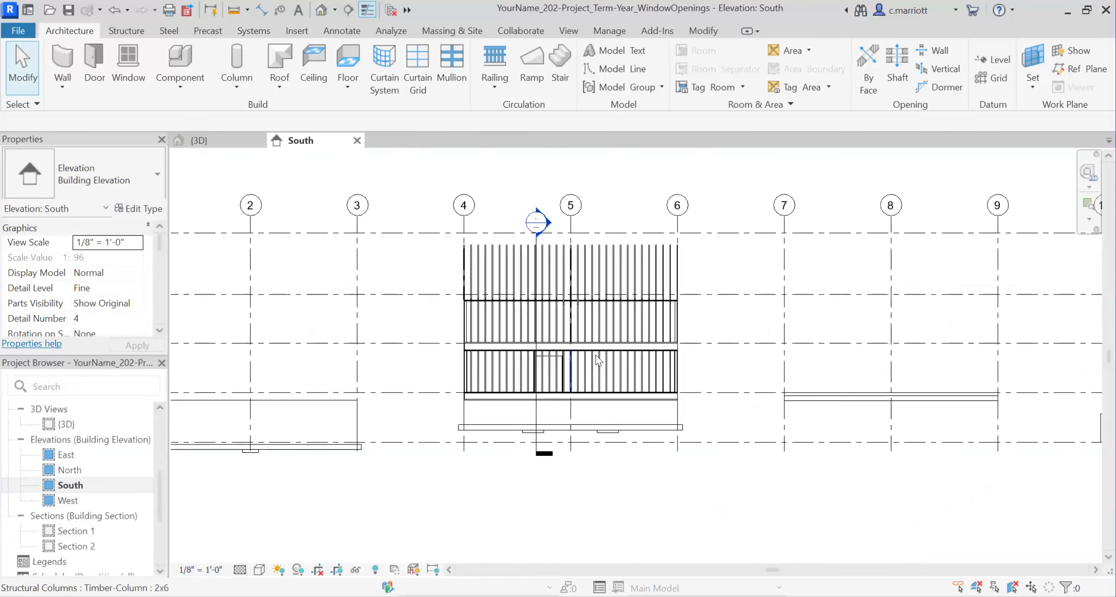
pyautogui.scroll(2, 595, 355)
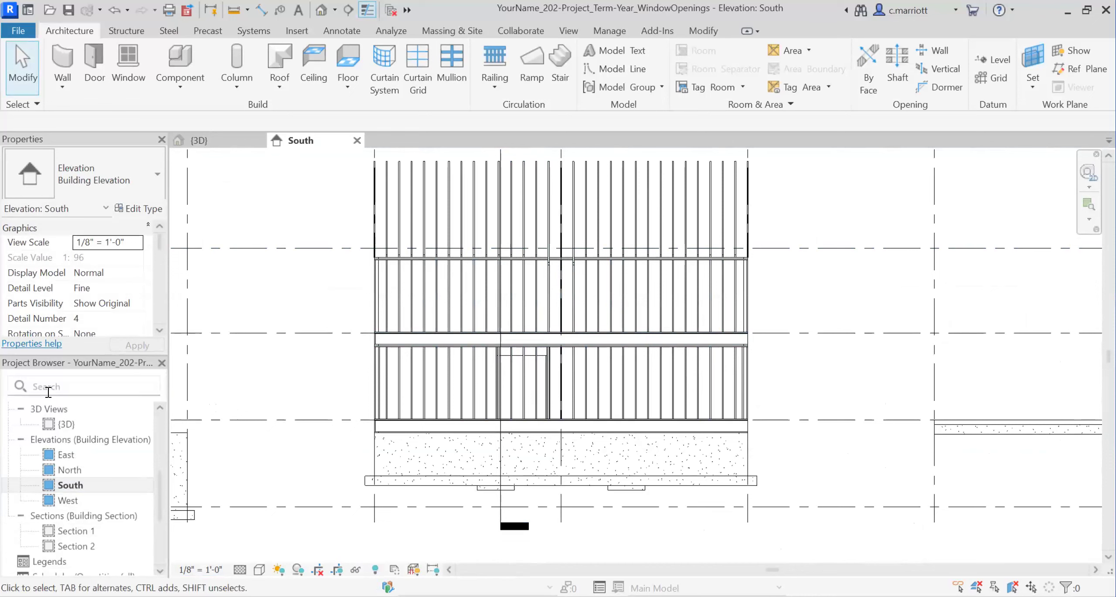
# Open the Level 1 floor plan around the framed house and its south elevation marker
pyautogui.click(158, 435)
pyautogui.doubleClick(75, 470)
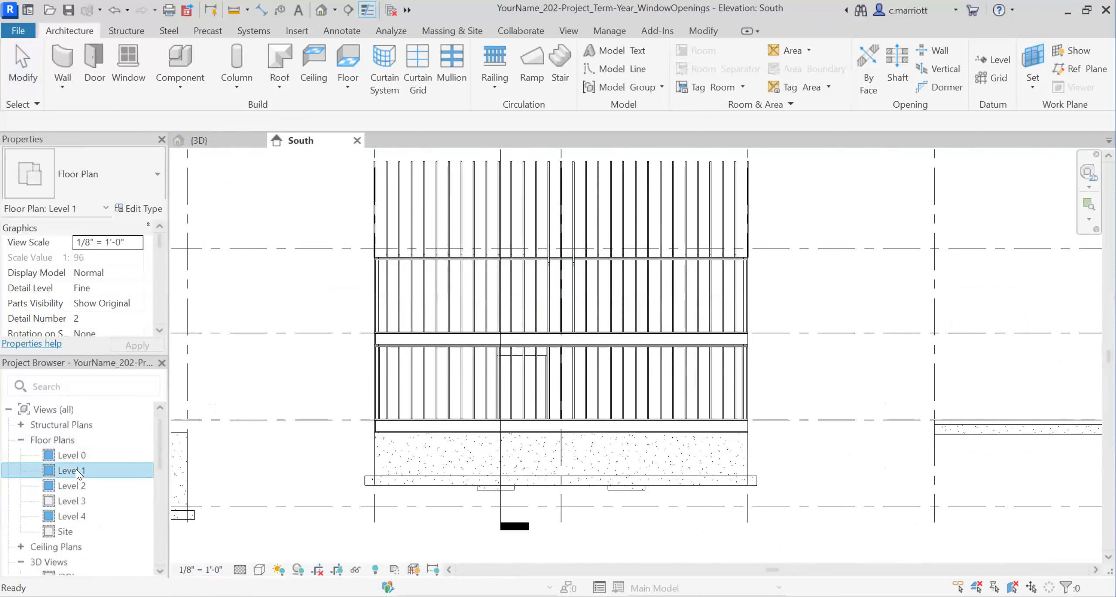
pyautogui.scroll(2, 644, 464)
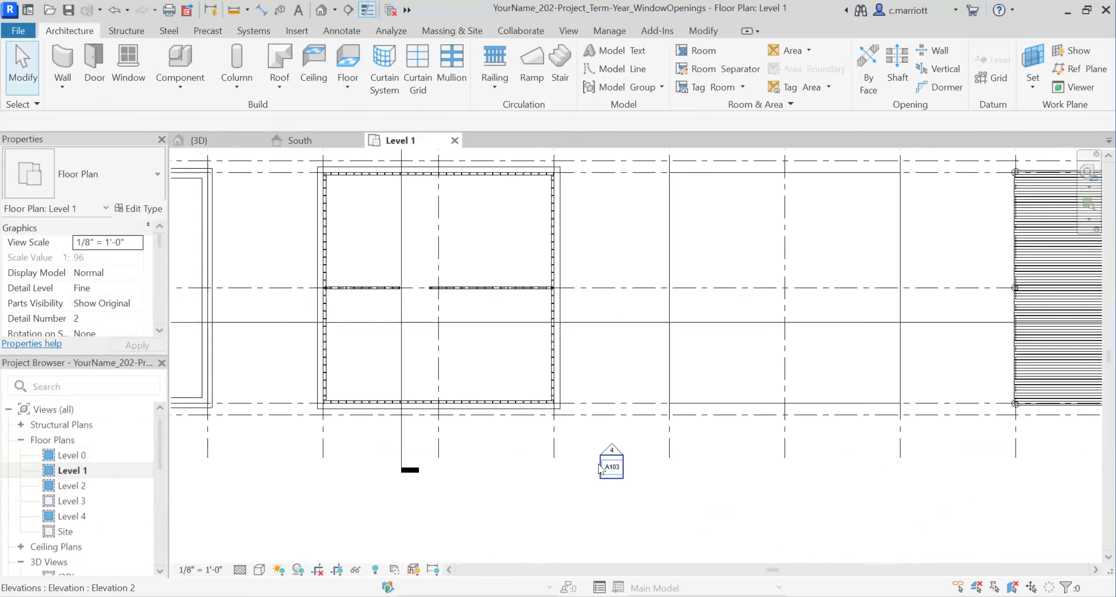
# Set the south elevation marker's view to Far Clipping "Clip without line"
pyautogui.click(612, 452)
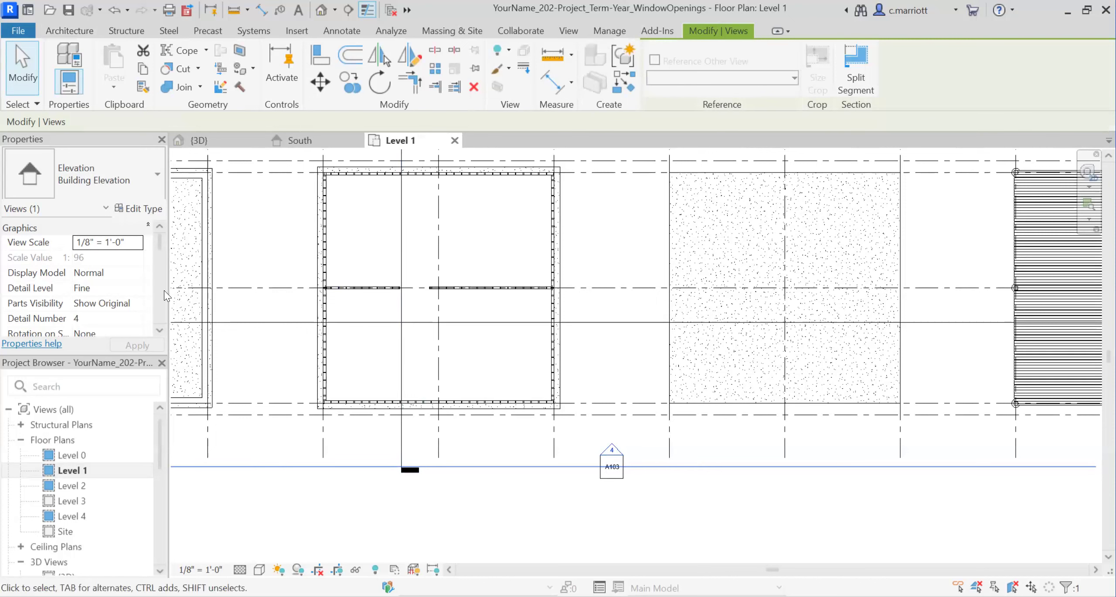
pyautogui.click(160, 331)
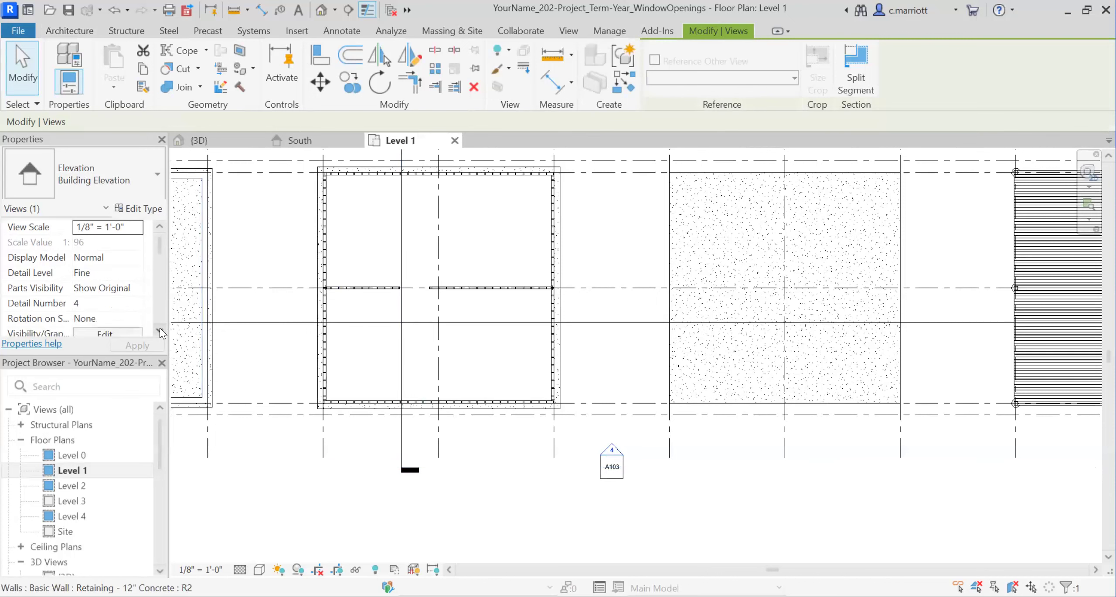
pyautogui.moveTo(160, 331); pyautogui.dragTo(160, 331)
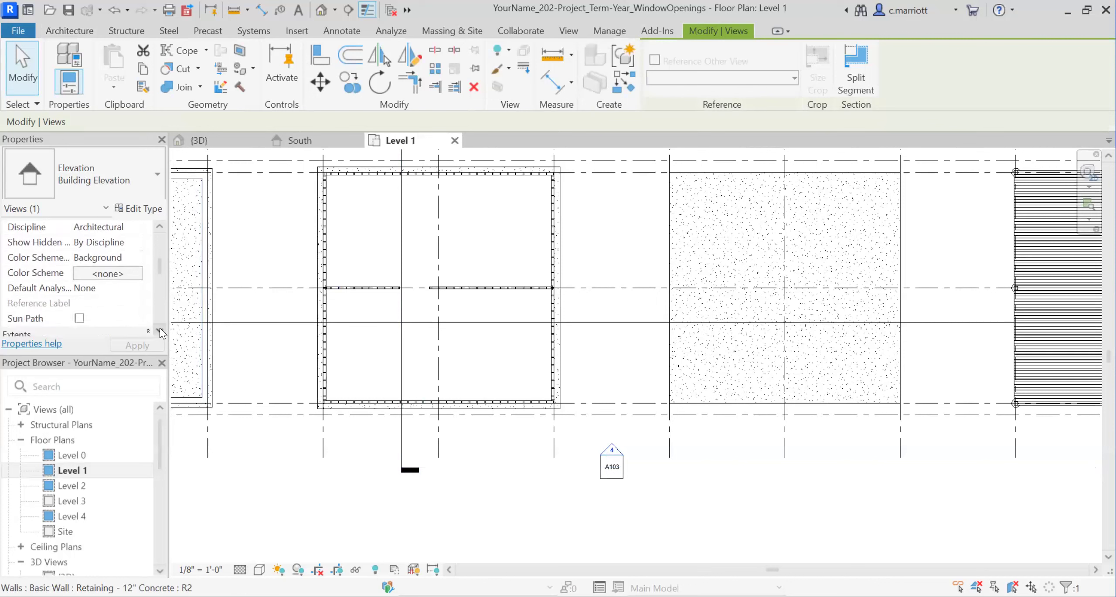
pyautogui.click(159, 330)
pyautogui.click(160, 330)
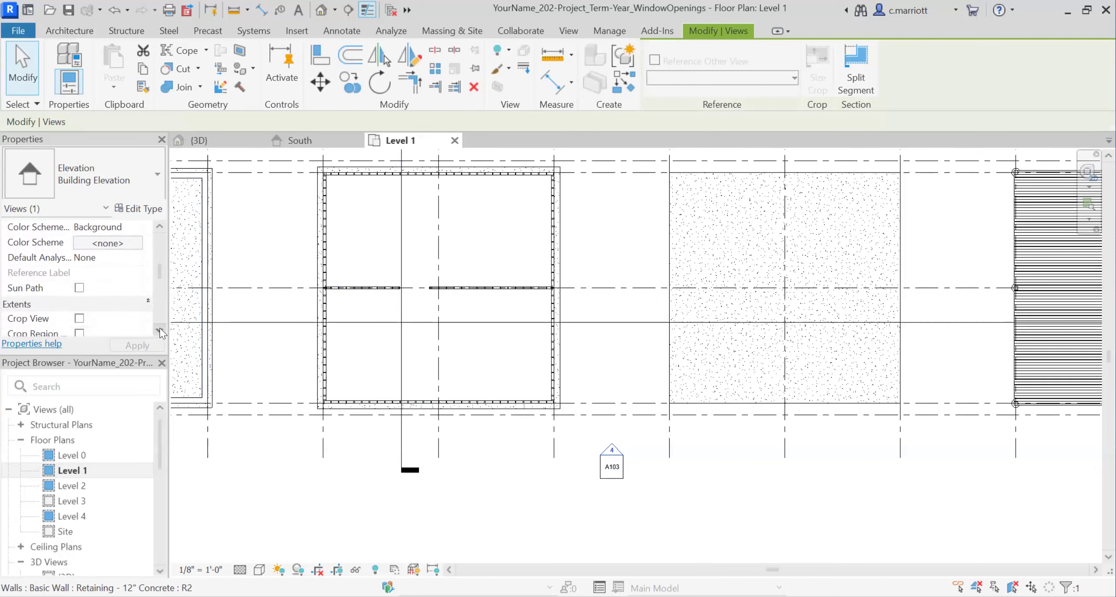
pyautogui.click(162, 305)
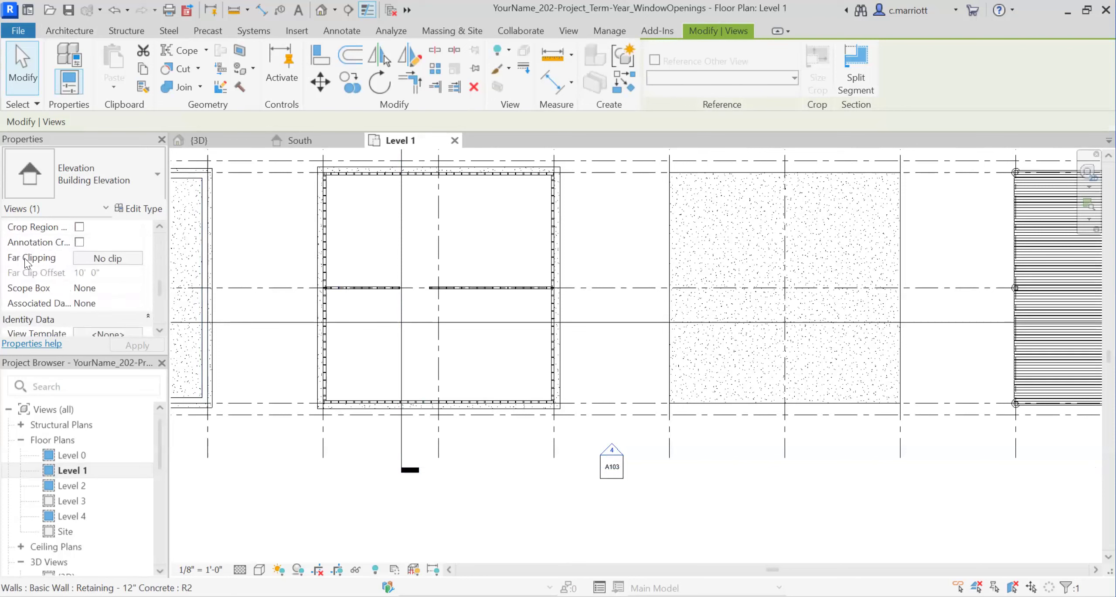
pyautogui.click(106, 256)
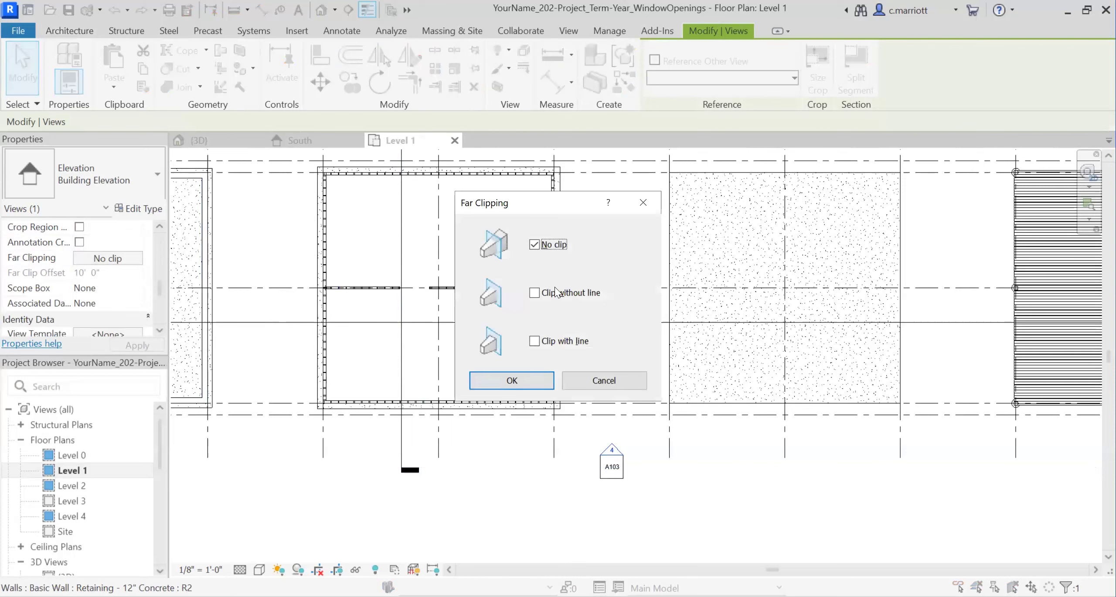
pyautogui.click(534, 293)
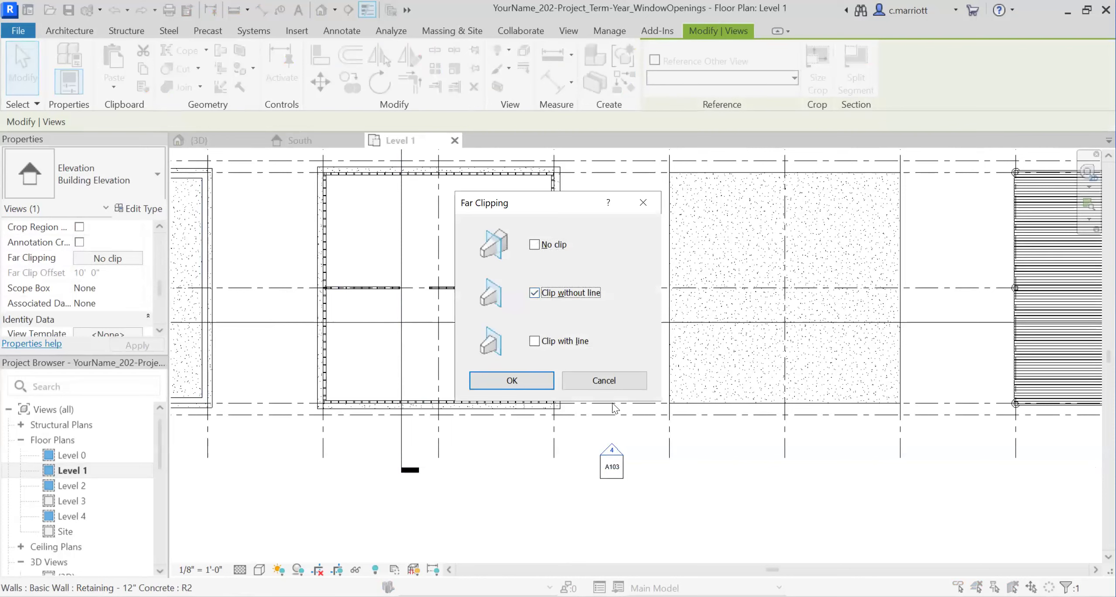
pyautogui.click(502, 384)
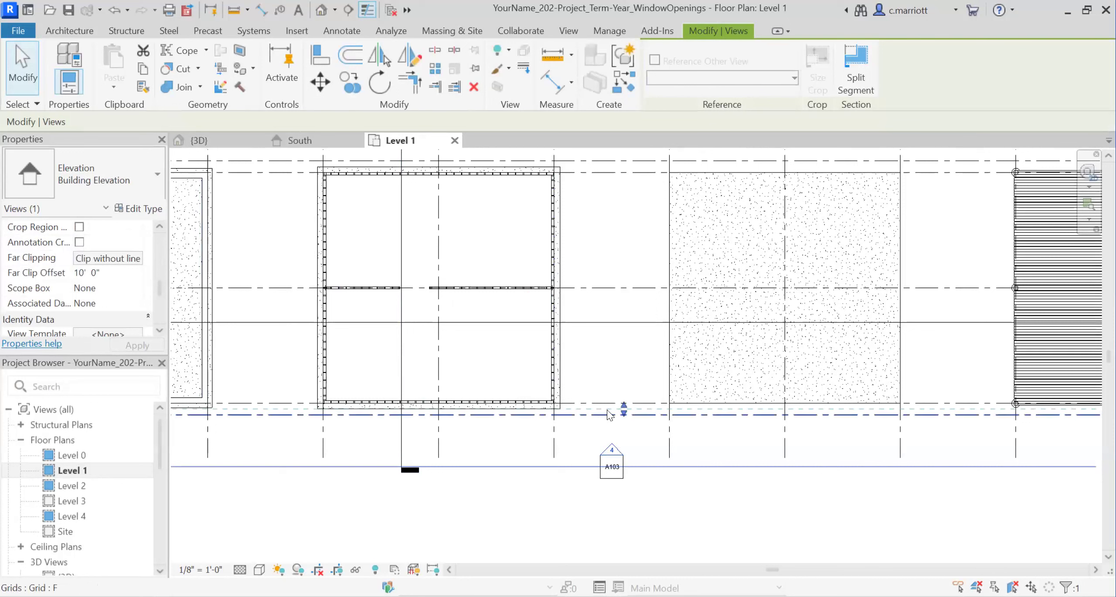
# Extend the south elevation's far clip plane to about 13' 7", just inside the south wall, and reopen the South elevation
pyautogui.moveTo(623, 409); pyautogui.dragTo(623, 384)
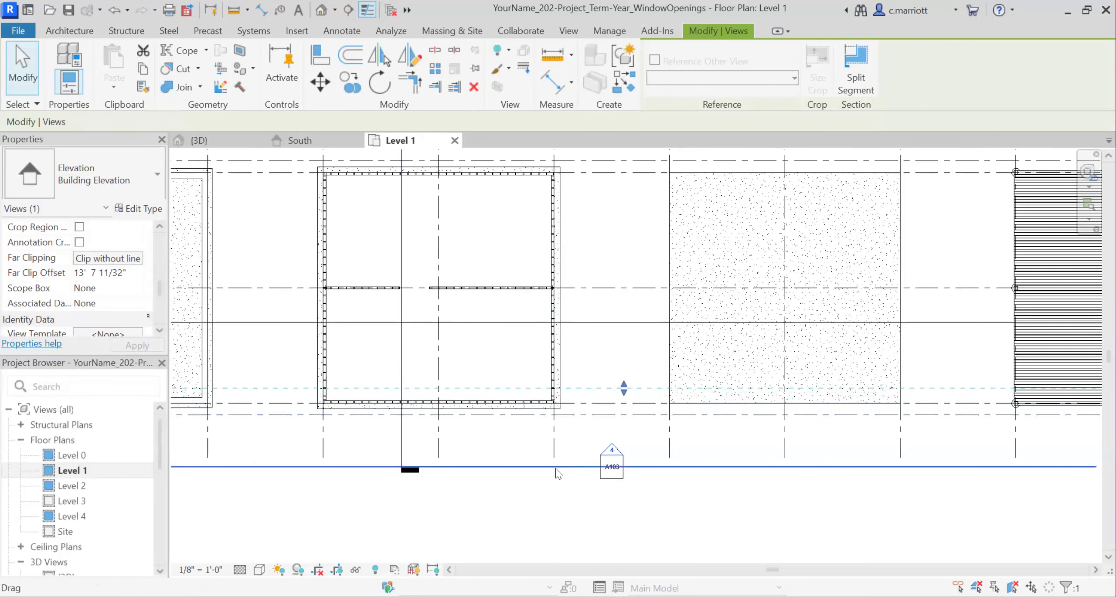
pyautogui.click(519, 365)
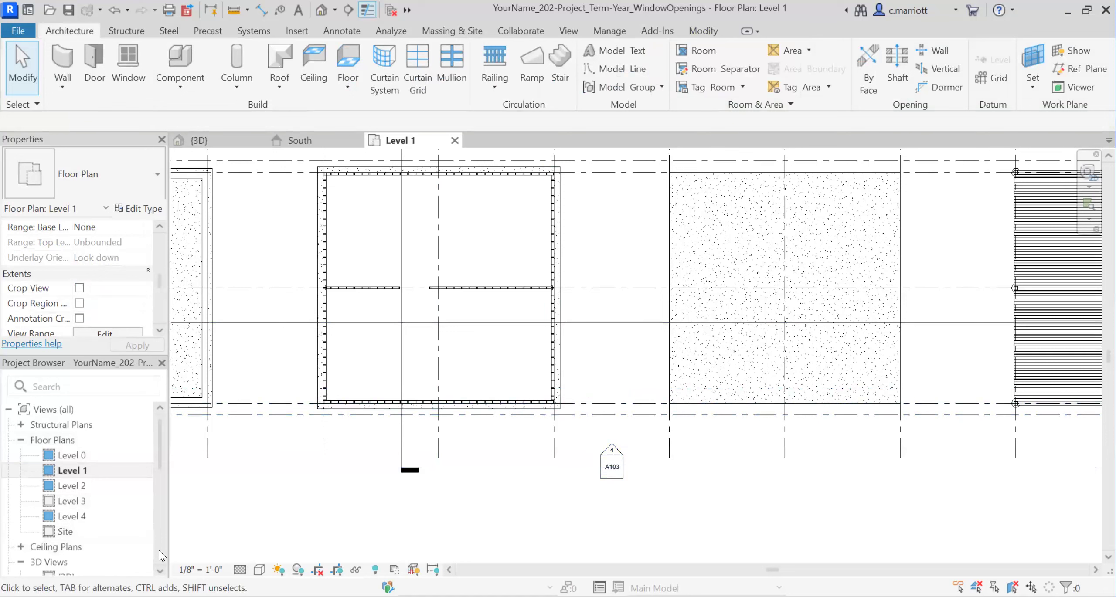
pyautogui.scroll(-3, 159, 550)
pyautogui.doubleClick(75, 485)
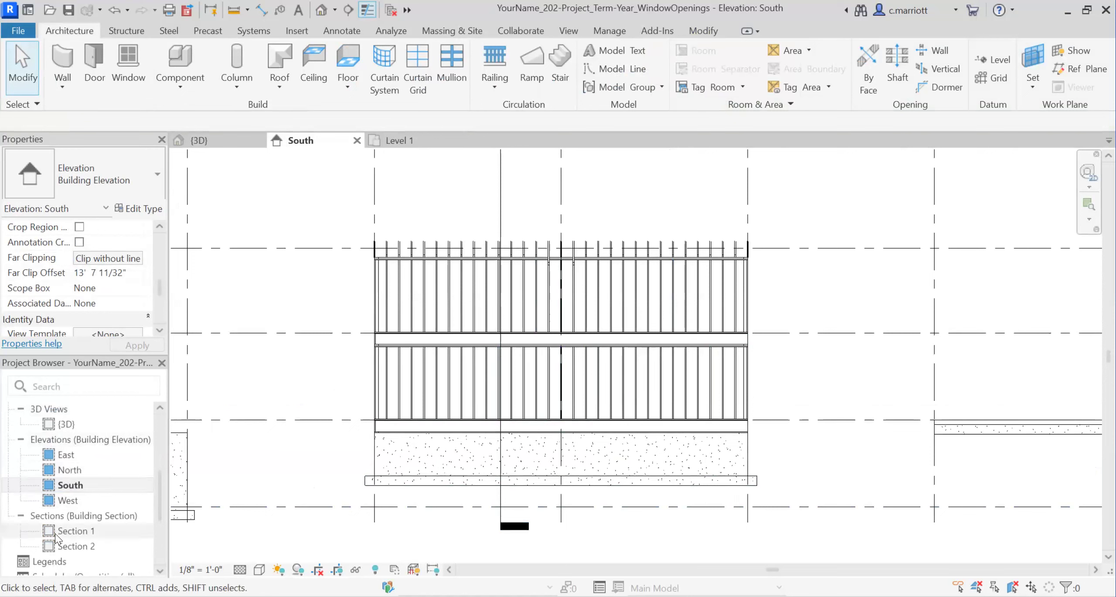
# Open Section 1 and inspect the 4x12 header above the interior wall's door opening
pyautogui.doubleClick(75, 529)
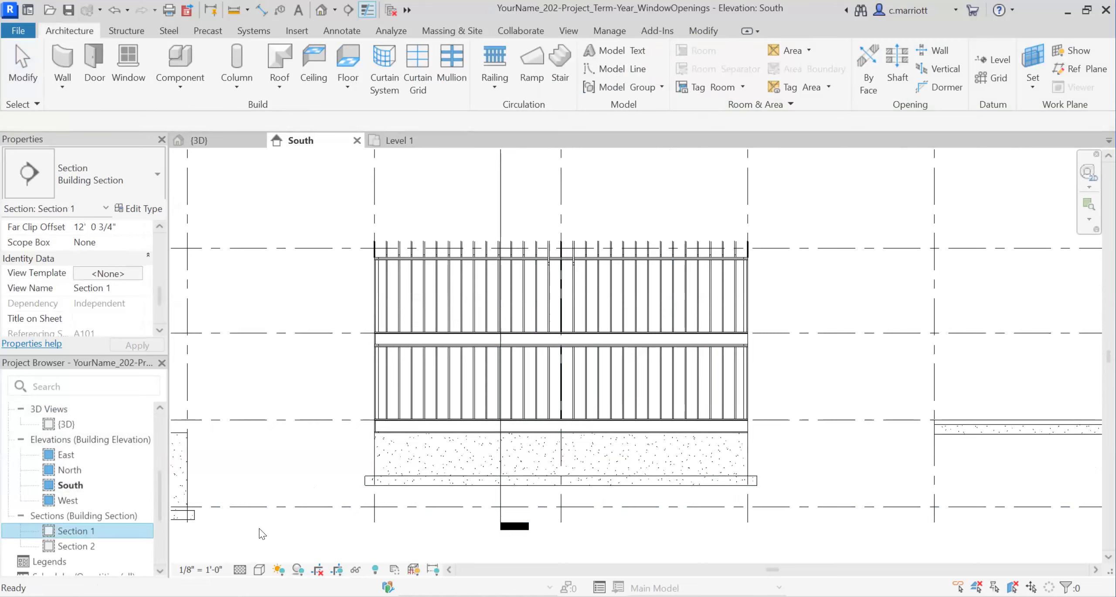
pyautogui.scroll(8, 519, 346)
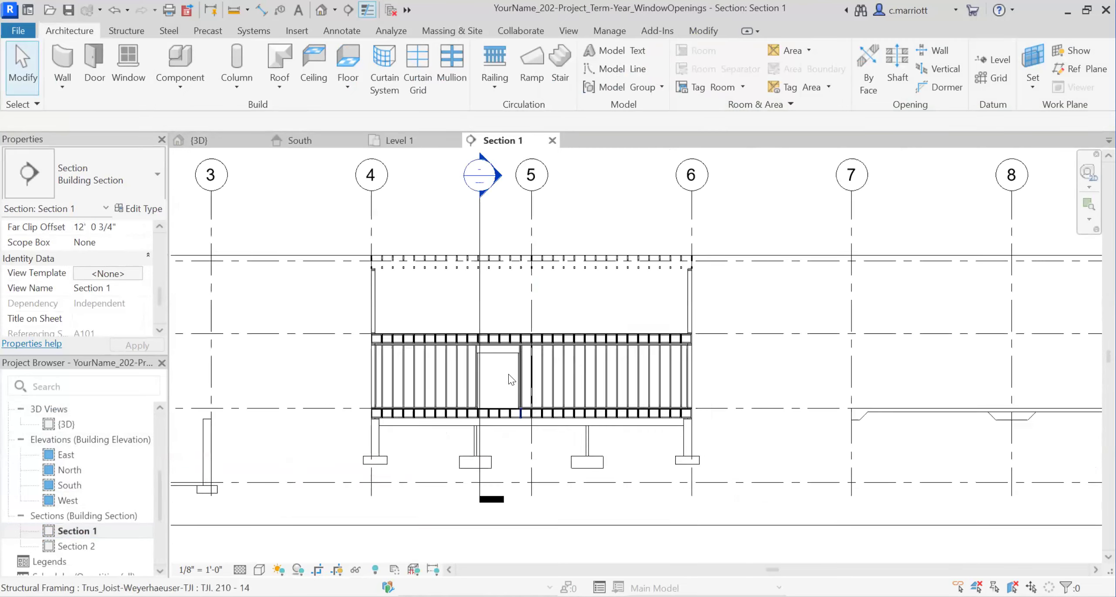
pyautogui.scroll(1, 456, 351)
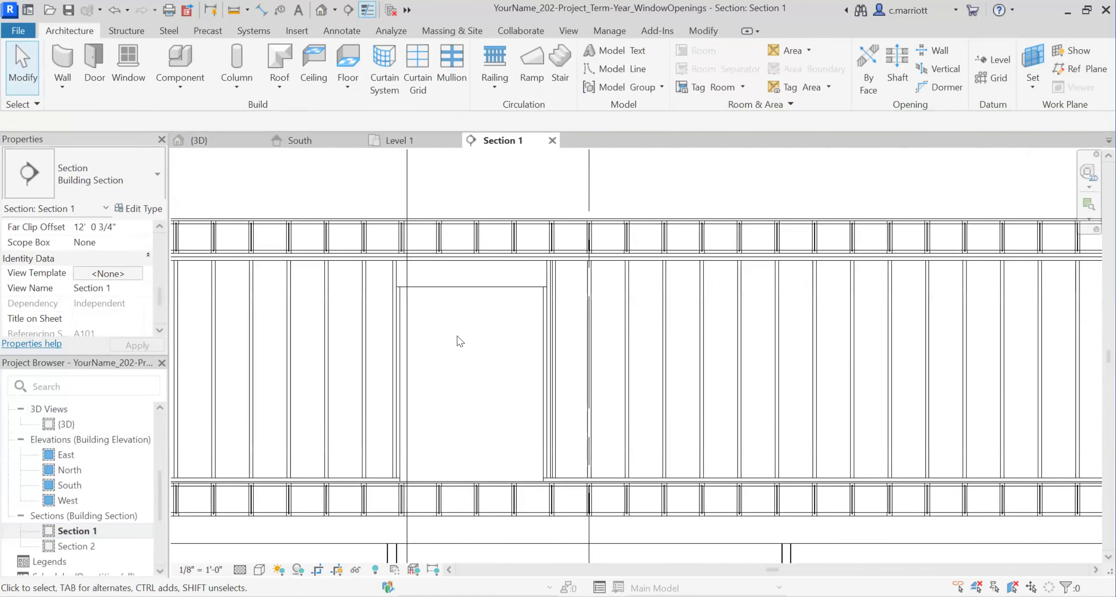
pyautogui.moveTo(511, 383); pyautogui.dragTo(567, 391, button='middle')
pyautogui.scroll(1, 528, 320)
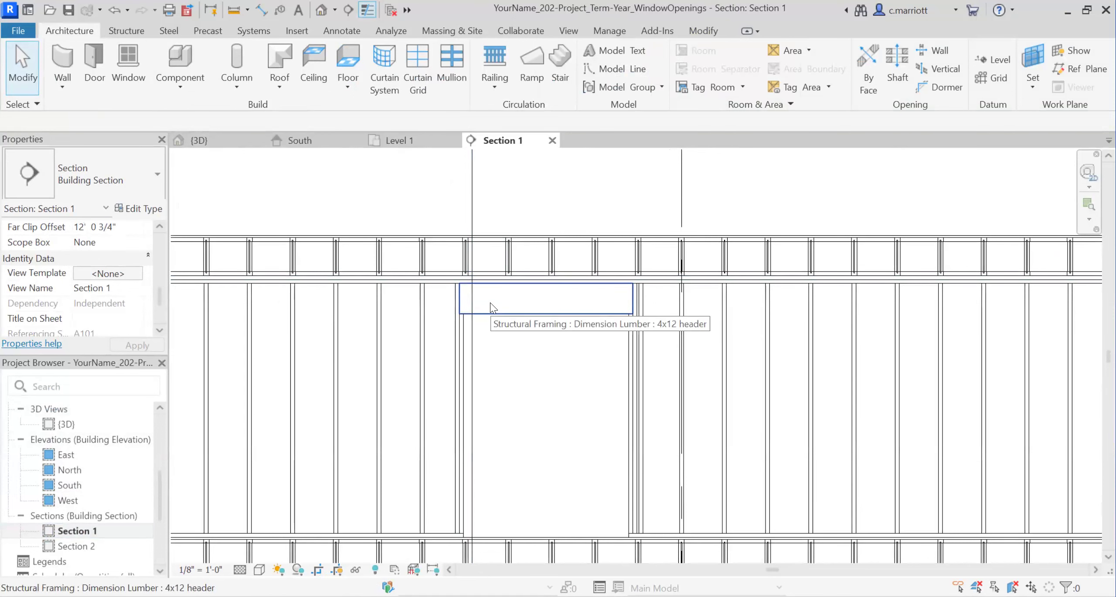
pyautogui.click(574, 317)
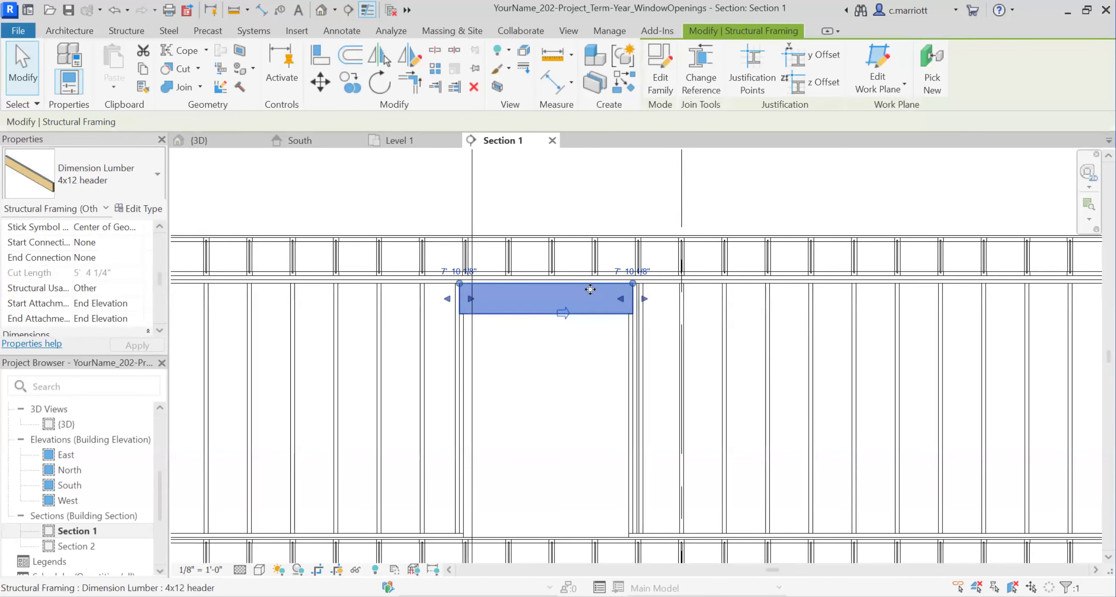
pyautogui.click(518, 356)
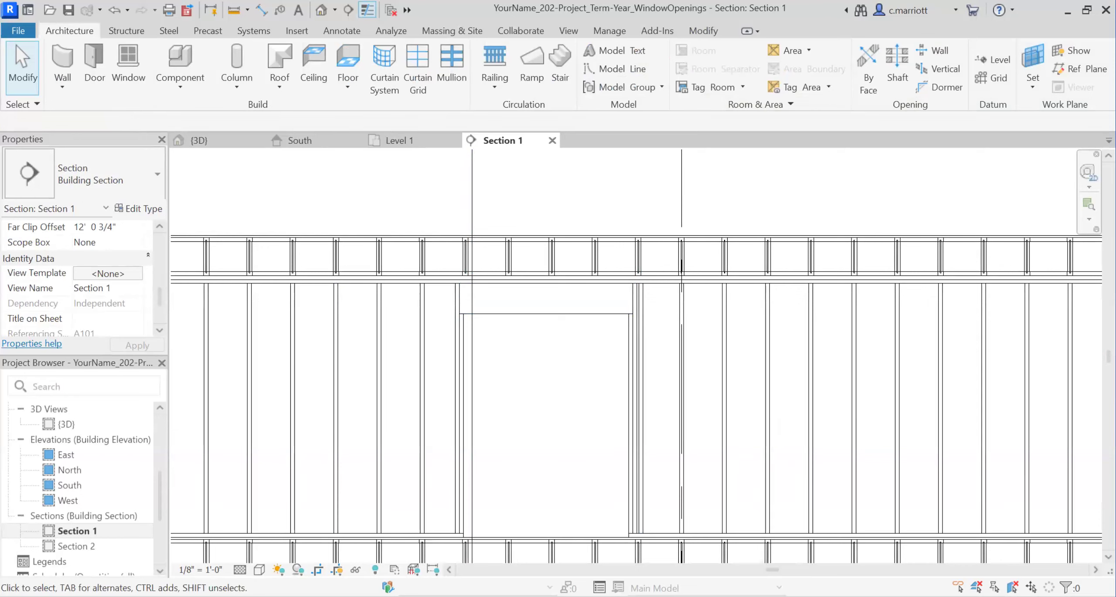
# Switch to the Fundamentals of Building Construction PDF and study the window opening framing details in Figure 5.32 on page 179
pyautogui.hotkey('alt', 'Tab')
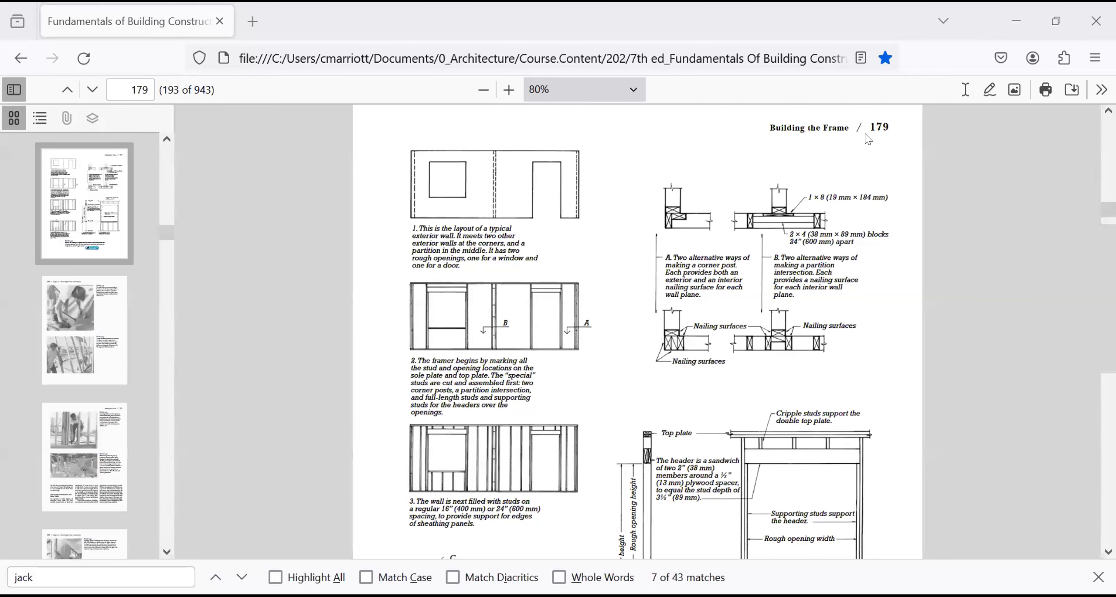
pyautogui.scroll(-2, 757, 282)
pyautogui.scroll(2, 695, 335)
pyautogui.scroll(-2, 783, 312)
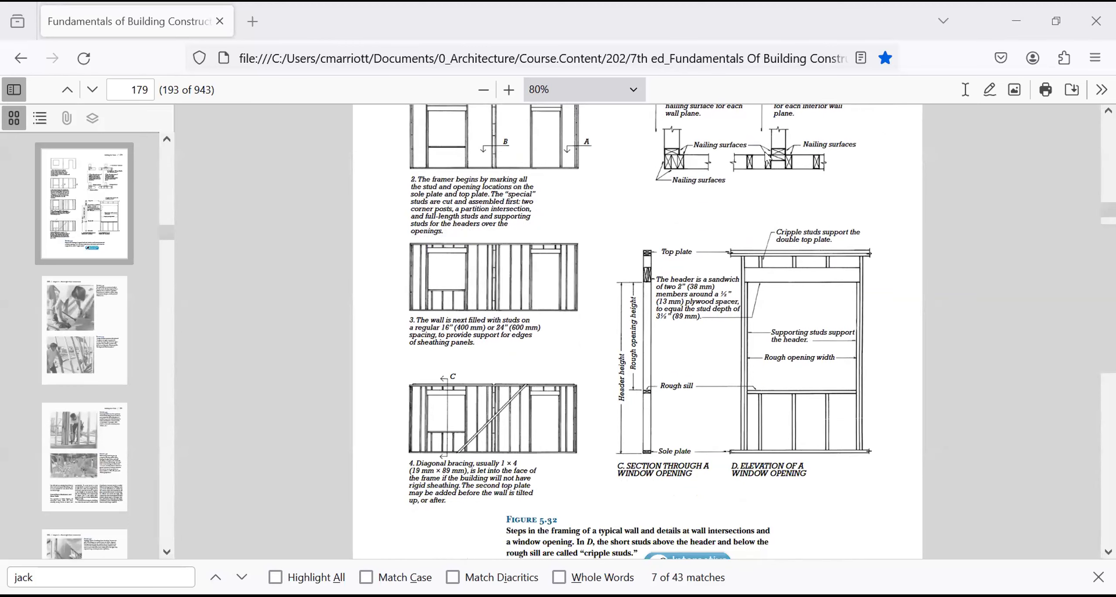
pyautogui.scroll(7, 729, 219)
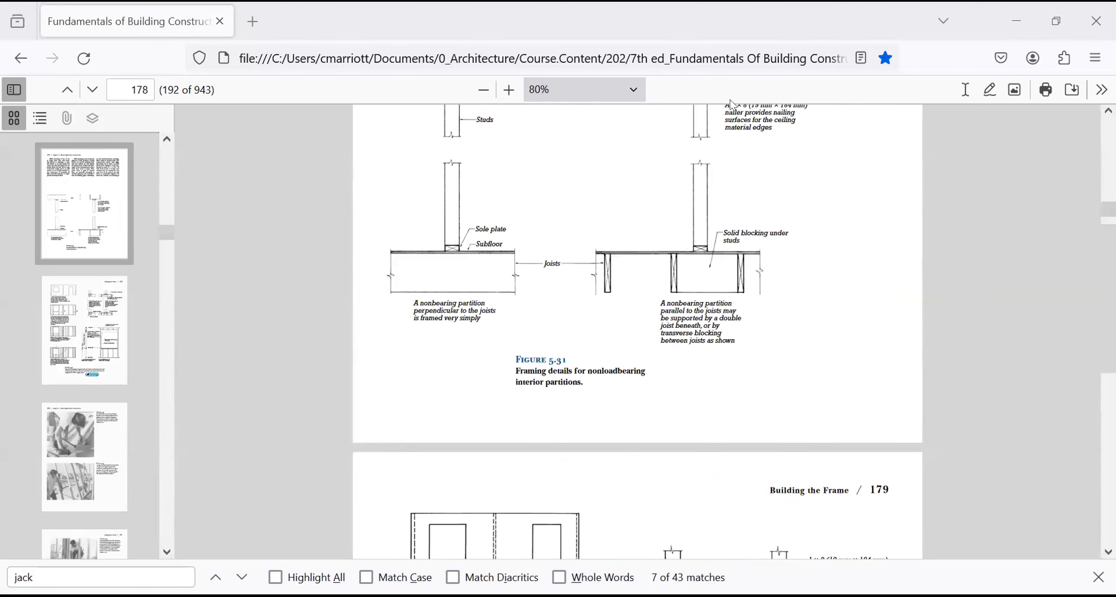
pyautogui.click(1056, 21)
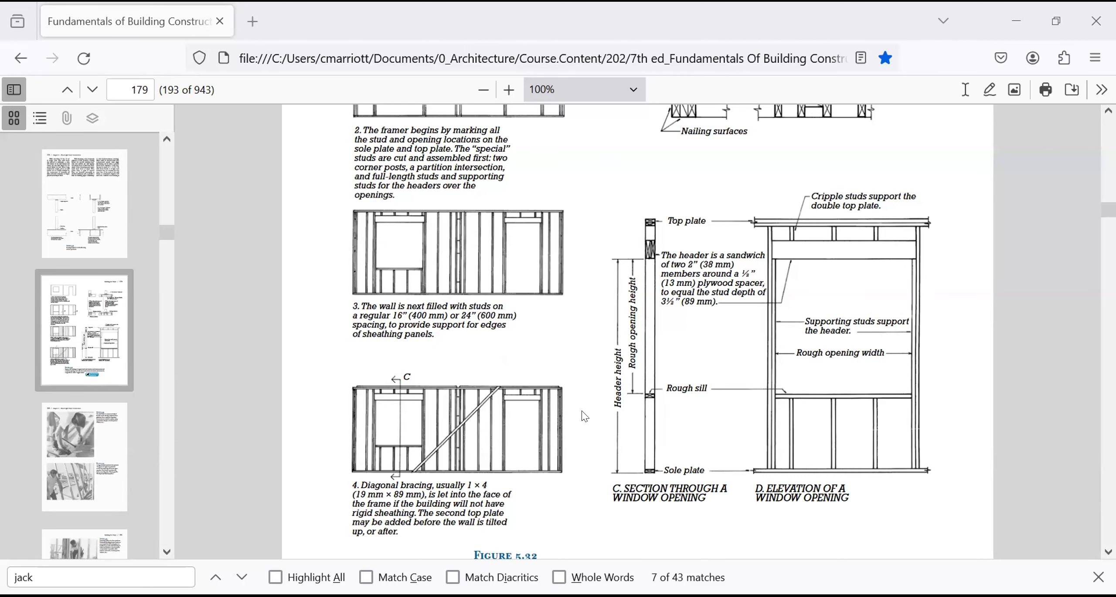
pyautogui.scroll(-5, 582, 415)
pyautogui.scroll(4, 619, 407)
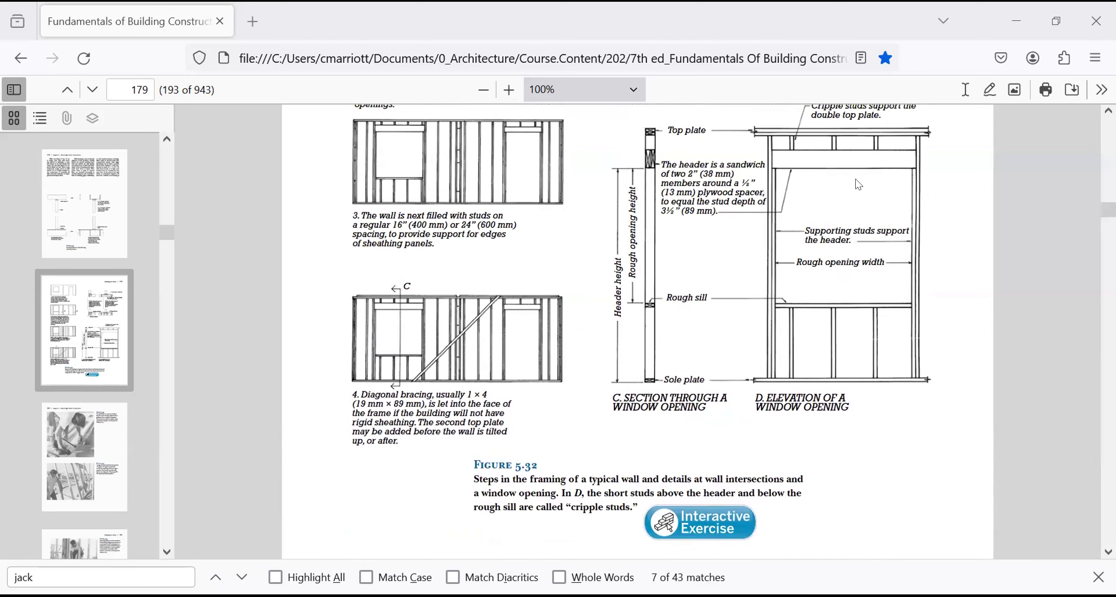
pyautogui.scroll(2, 898, 248)
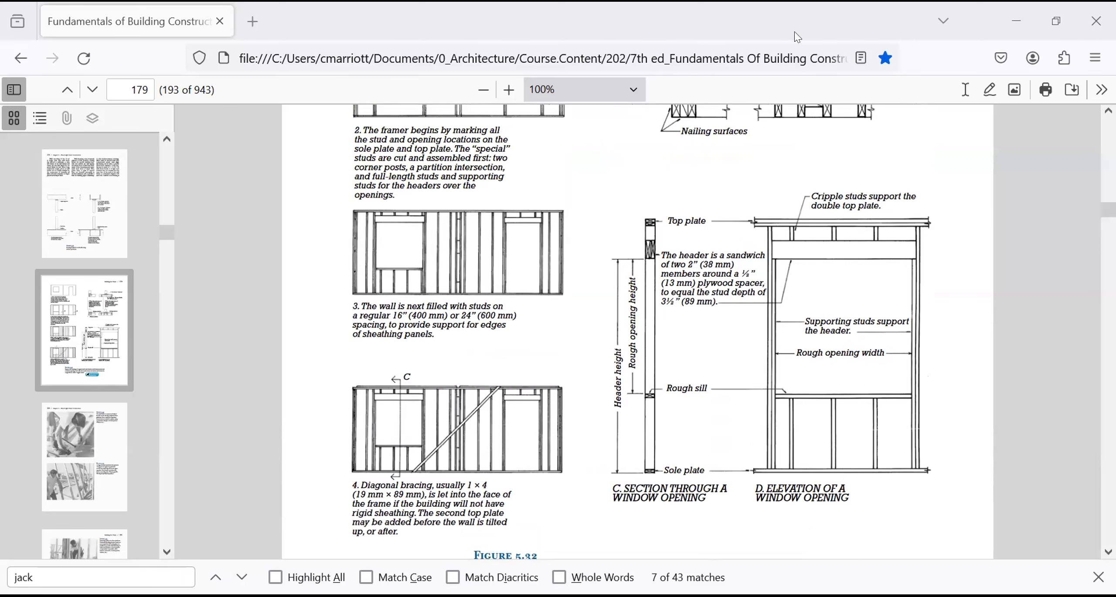
# Enlarge the PDF to 150% and examine the window opening section and elevation in Figure 5.32, including header, rough sill and sole plate
pyautogui.click(508, 89)
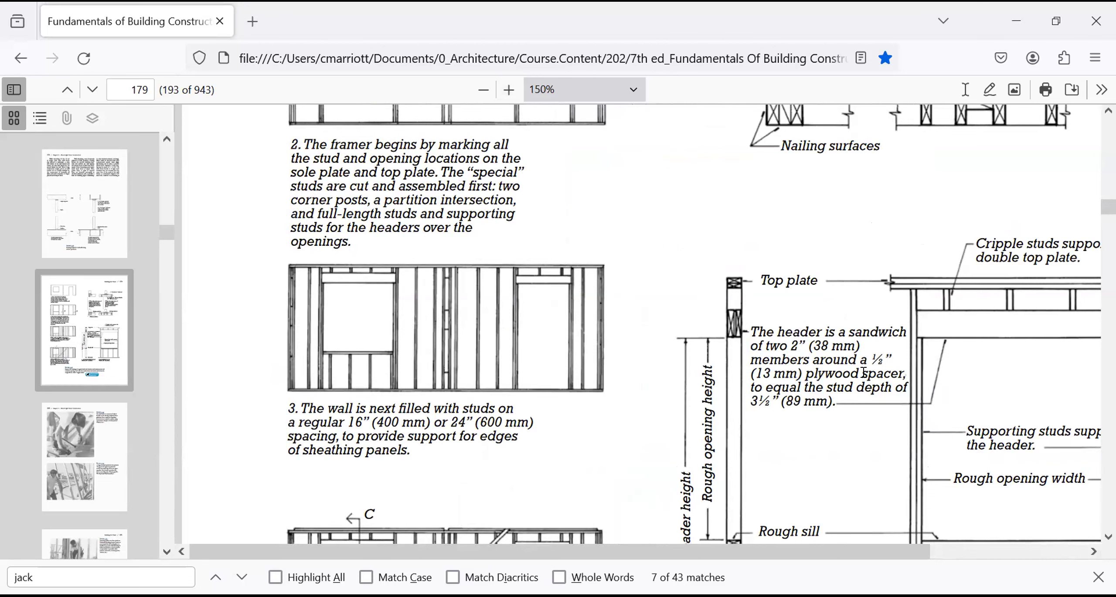
pyautogui.scroll(-2, 858, 373)
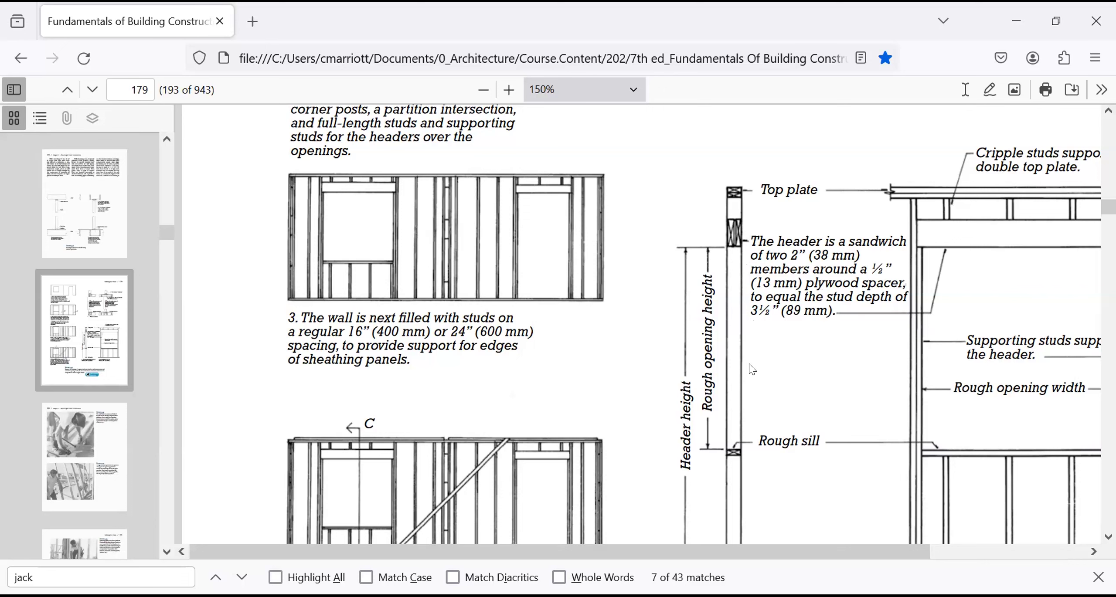
pyautogui.scroll(-4, 752, 369)
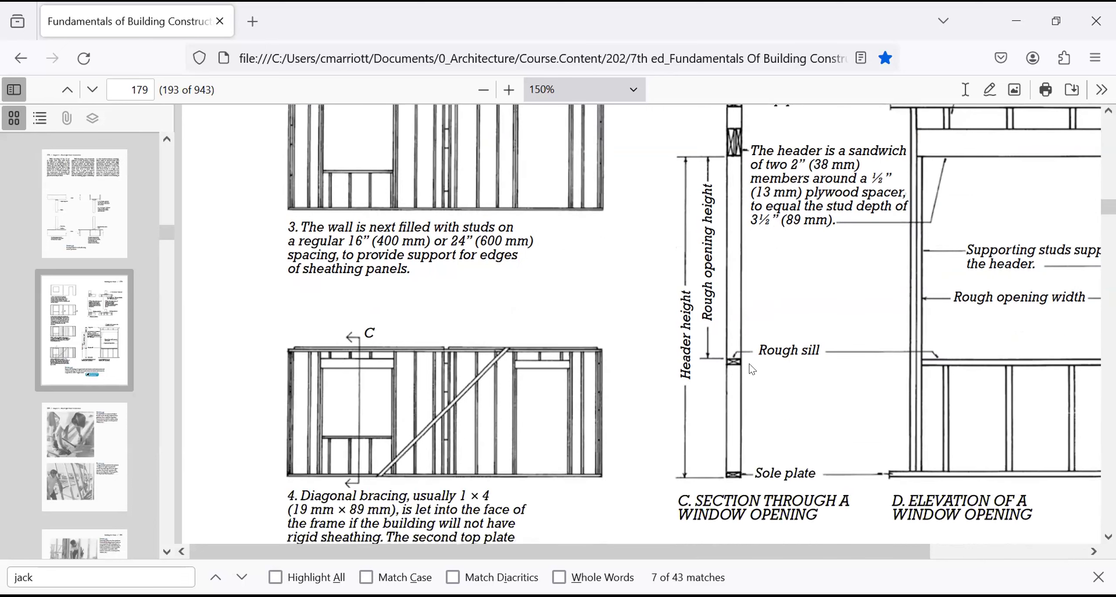
pyautogui.scroll(6, 747, 361)
pyautogui.scroll(2, 749, 365)
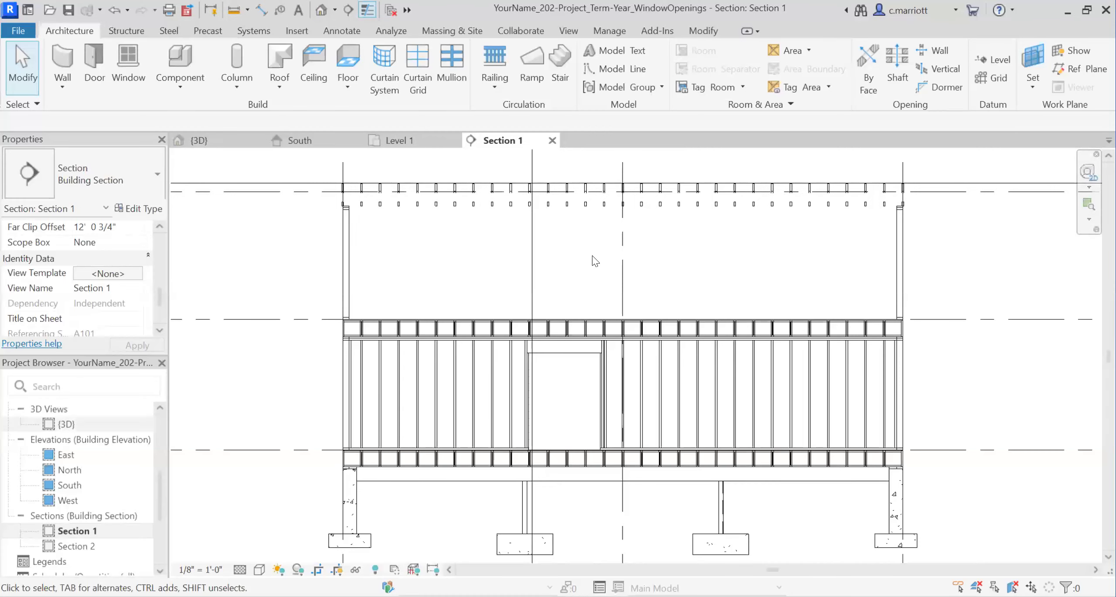
# Switch back to Revit and open the South elevation at the Level 1 stud wall
pyautogui.scroll(-3, 145, 521)
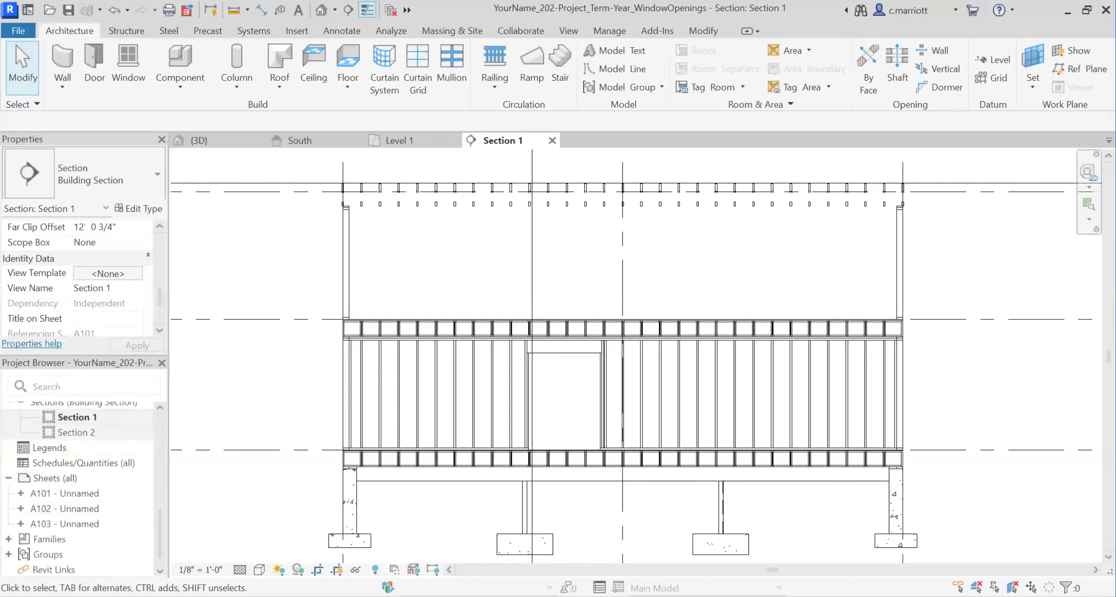
pyautogui.scroll(4, 91, 541)
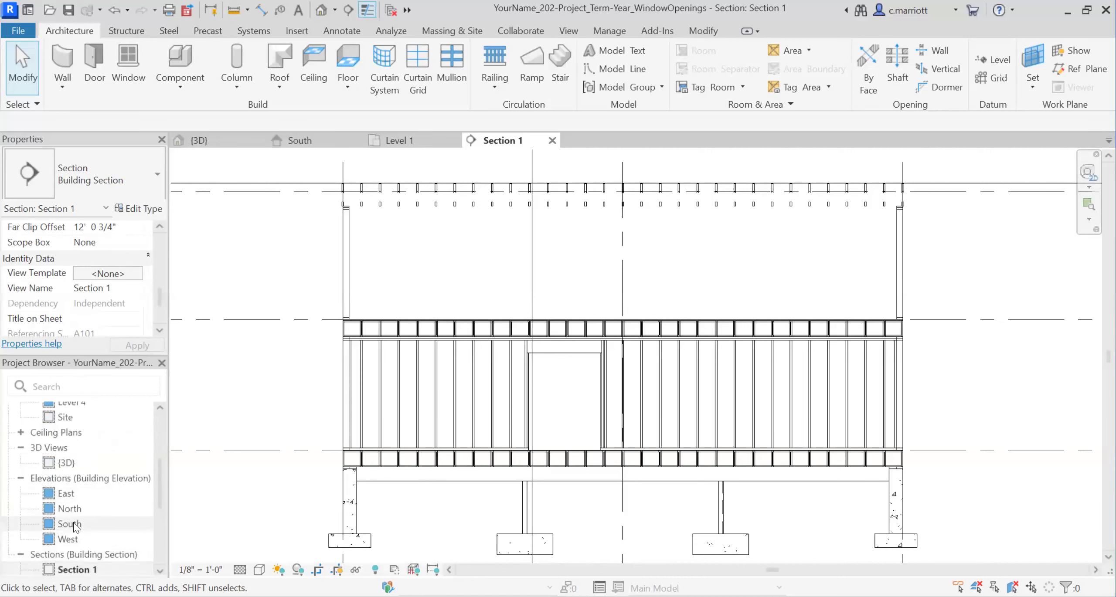
pyautogui.doubleClick(72, 524)
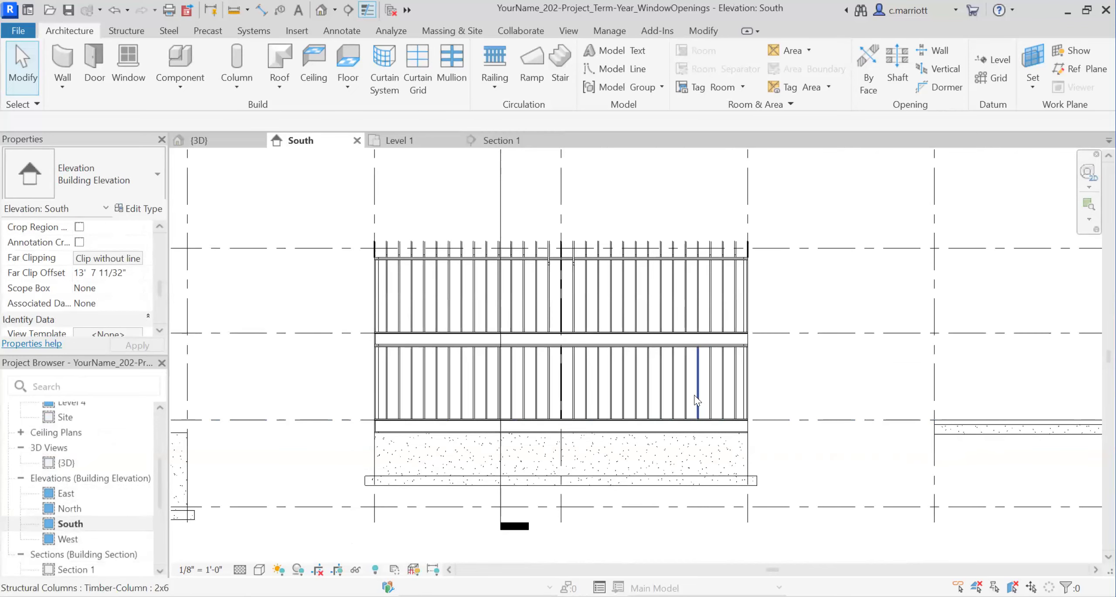
pyautogui.scroll(4, 694, 395)
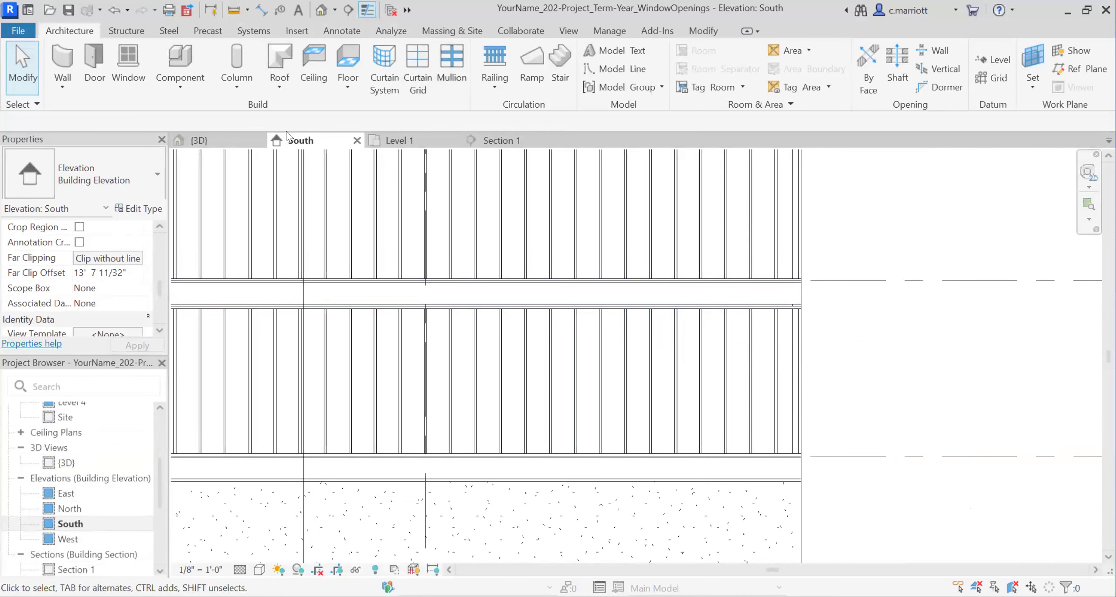
# Measure the clear width across three stud bays near the east end of the Level 1 south wall
pyautogui.click(234, 10)
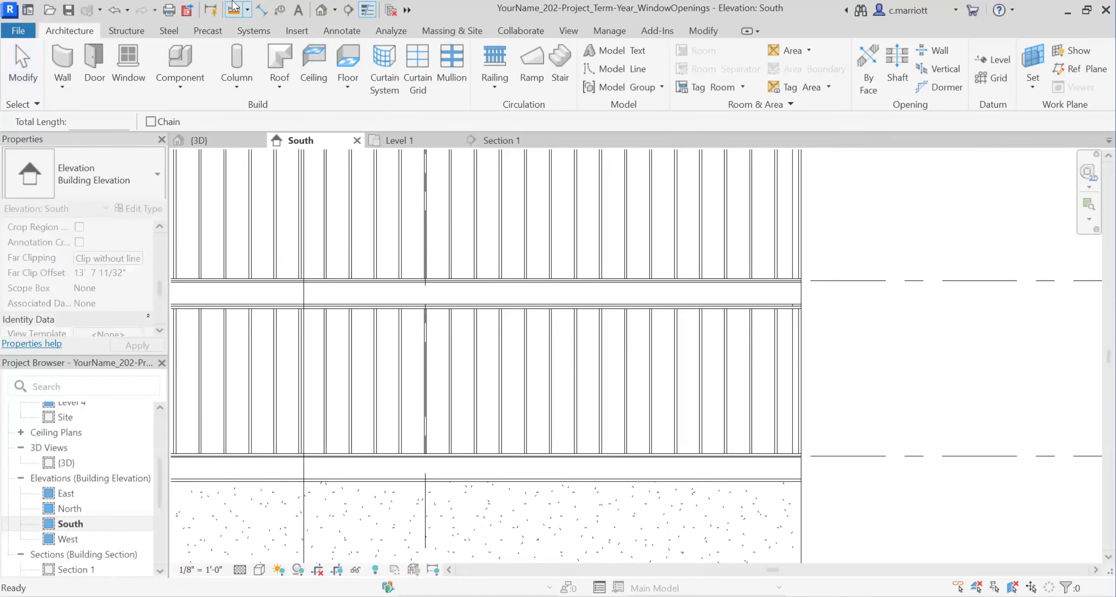
pyautogui.click(676, 308)
pyautogui.click(749, 308)
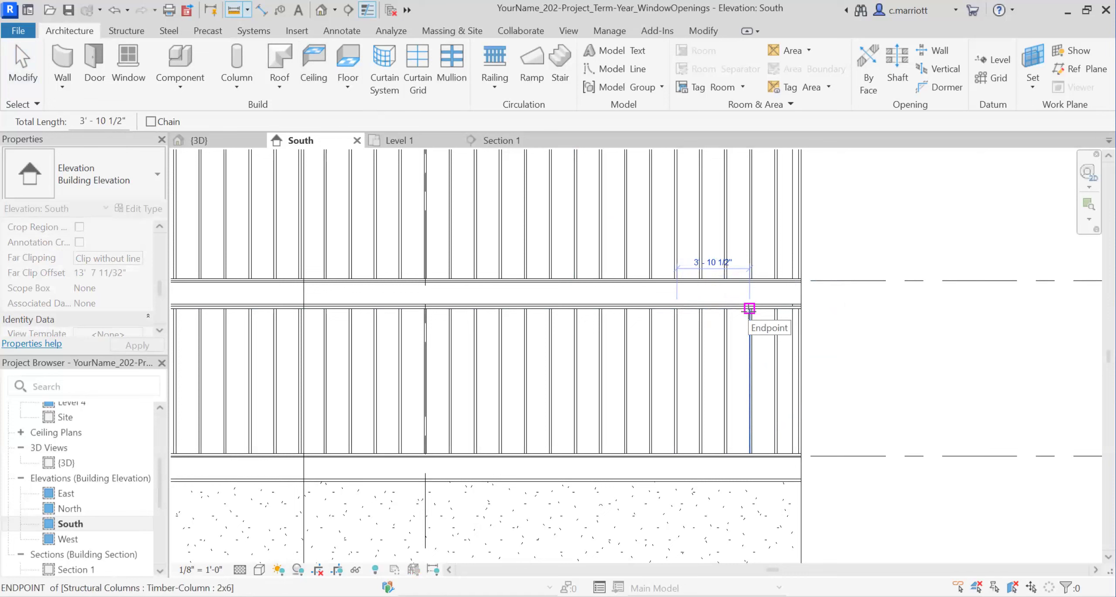
pyautogui.press('Escape')
pyautogui.press('Escape')
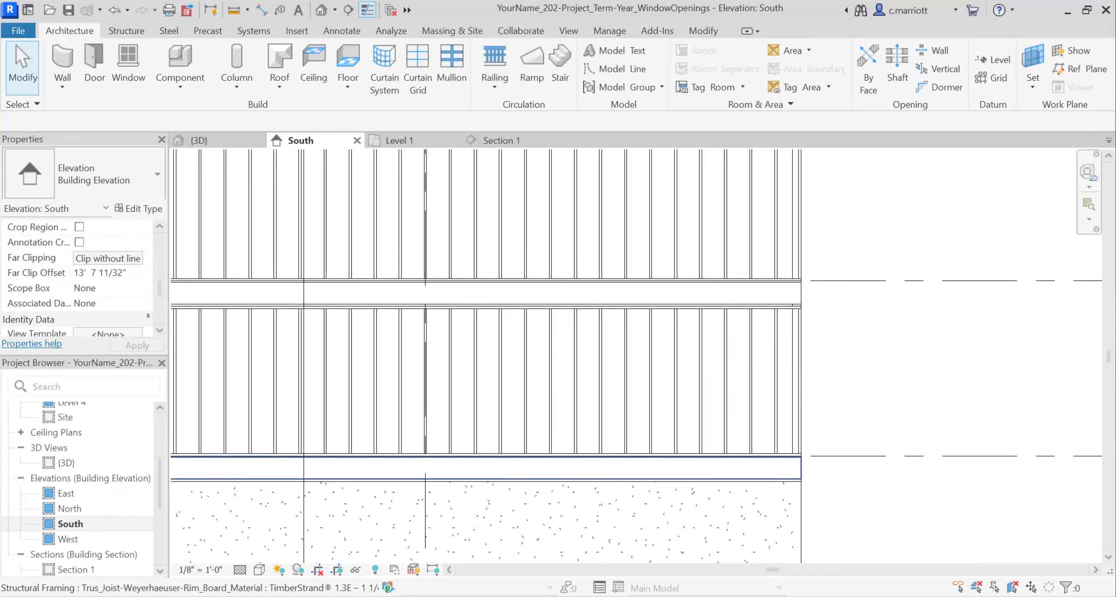
# Switch to the Andersen 100 Series Casement Window Sizes PDF and examine the minimum rough opening widths and heights in the size table
pyautogui.hotkey('alt', 'Tab')
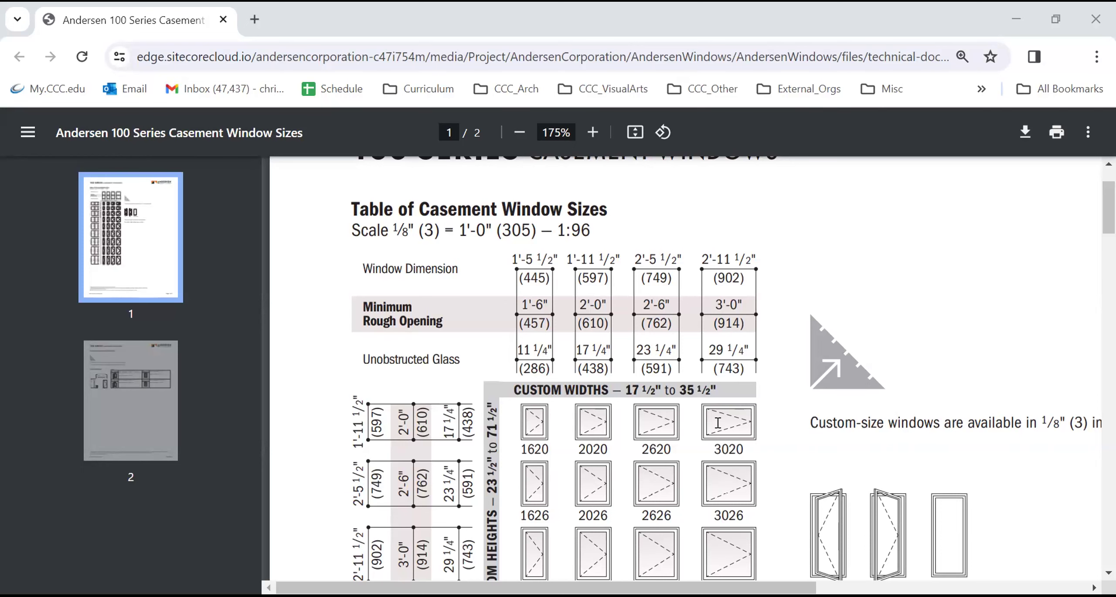
pyautogui.scroll(-3, 717, 423)
pyautogui.scroll(-4, 718, 386)
pyautogui.scroll(5, 710, 441)
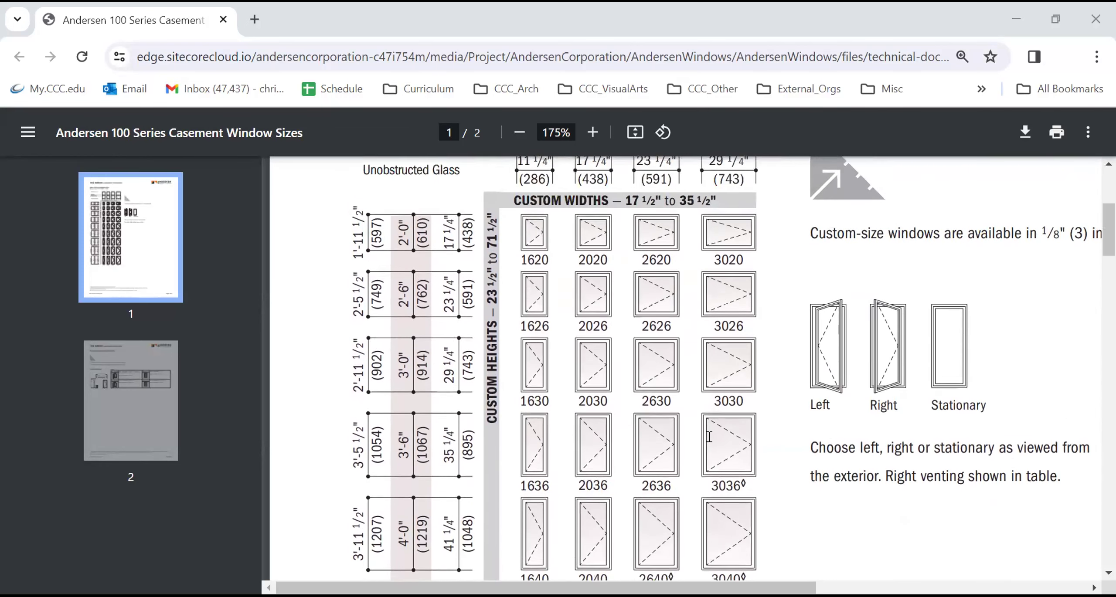
pyautogui.scroll(-6, 707, 457)
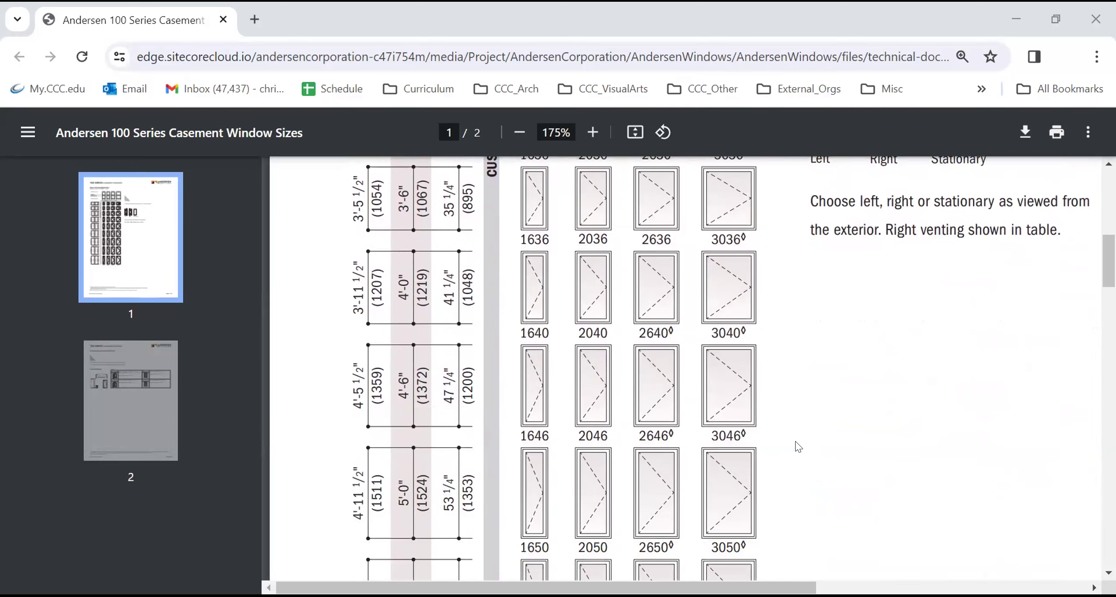
pyautogui.scroll(3, 797, 446)
pyautogui.scroll(3, 741, 478)
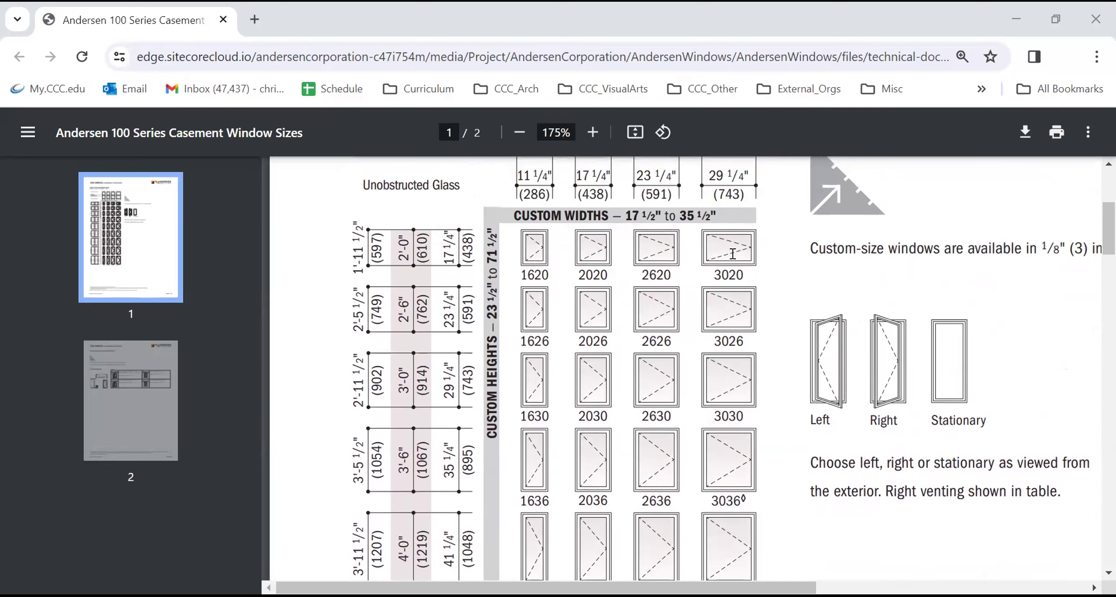
pyautogui.scroll(1, 728, 309)
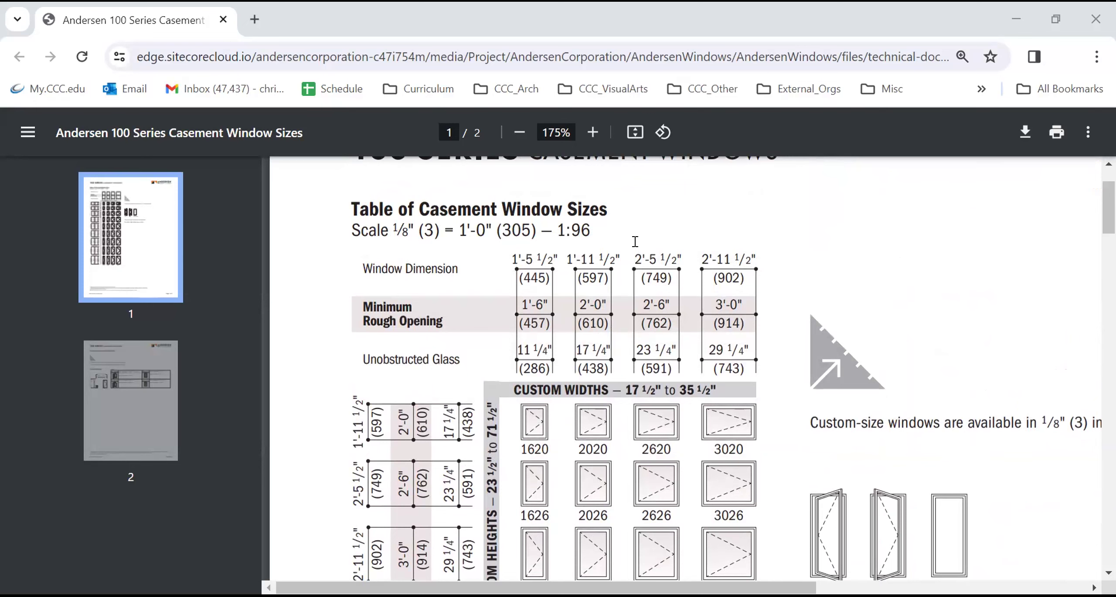
# Return to Revit, look over the South elevation's stud walls, and open Section 1 at the interior door opening
pyautogui.hotkey('alt', 'Tab')
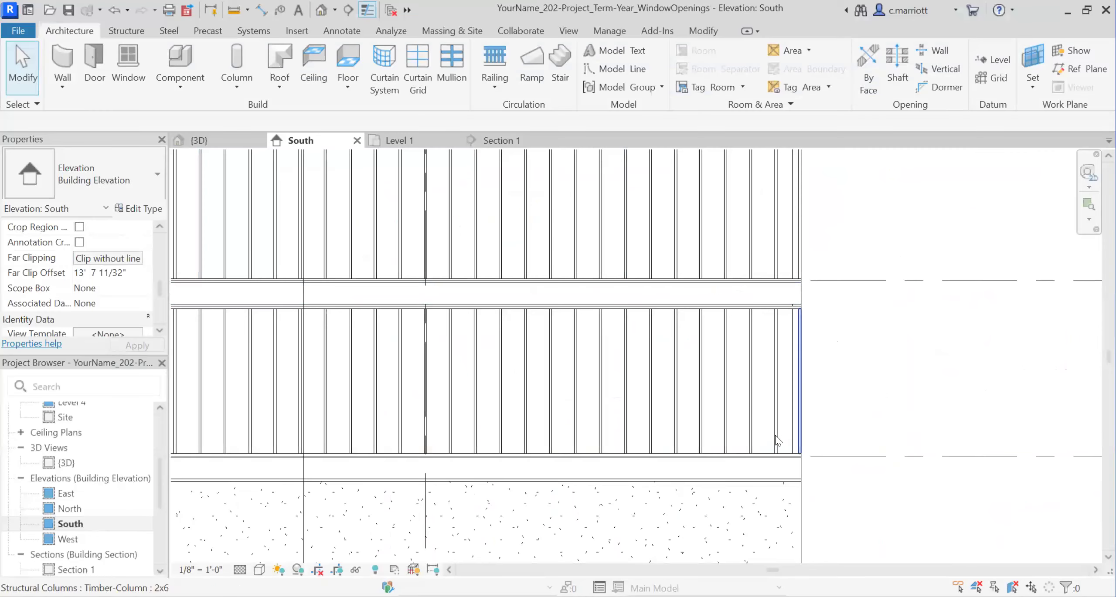
pyautogui.scroll(-2, 591, 368)
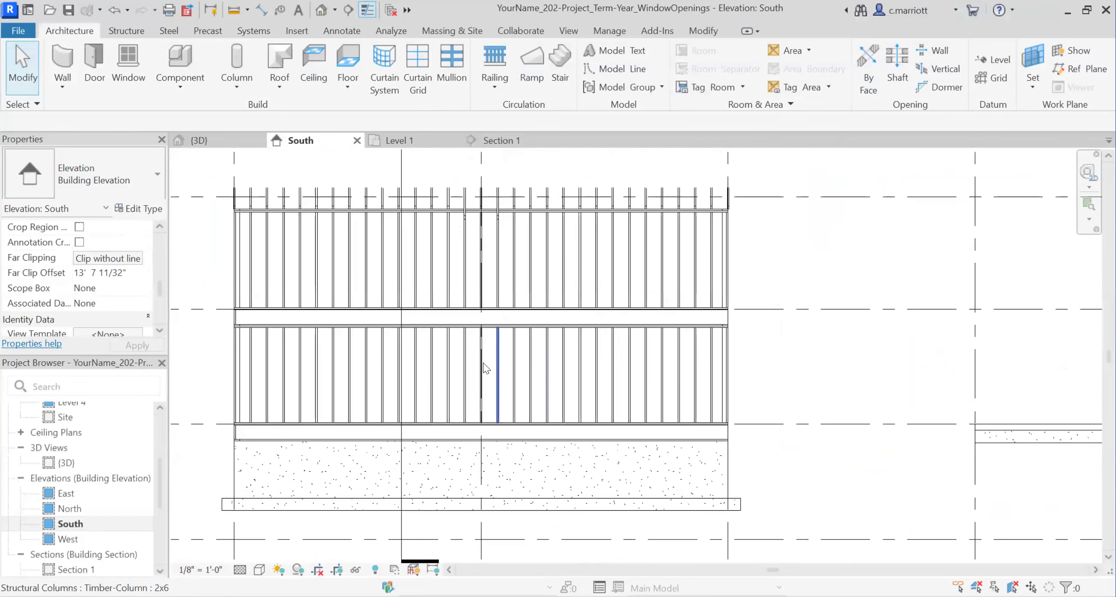
pyautogui.scroll(1, 497, 301)
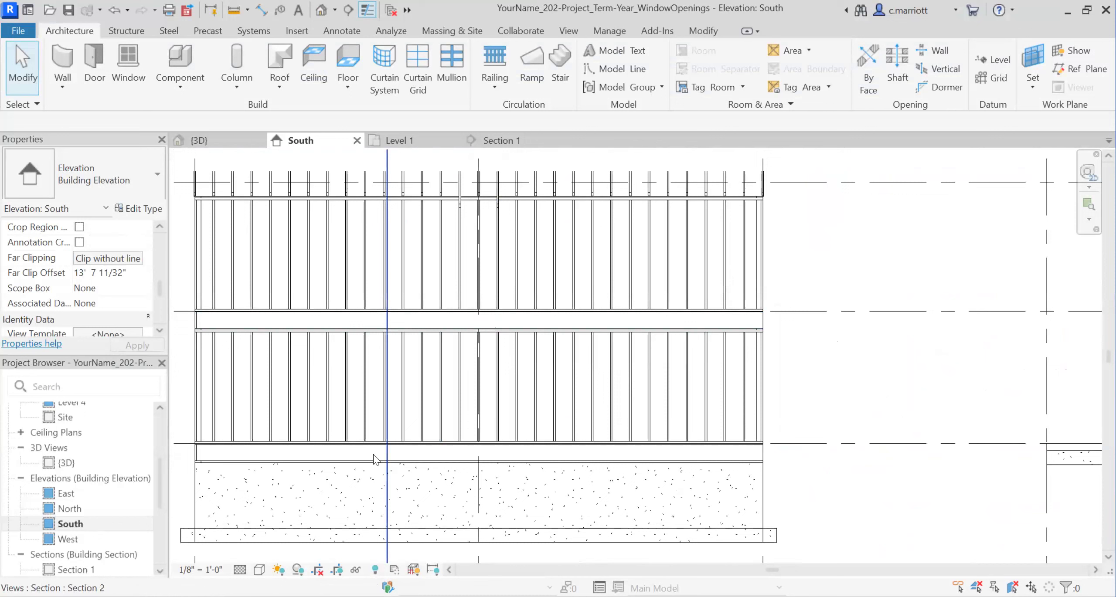
pyautogui.scroll(2, 87, 506)
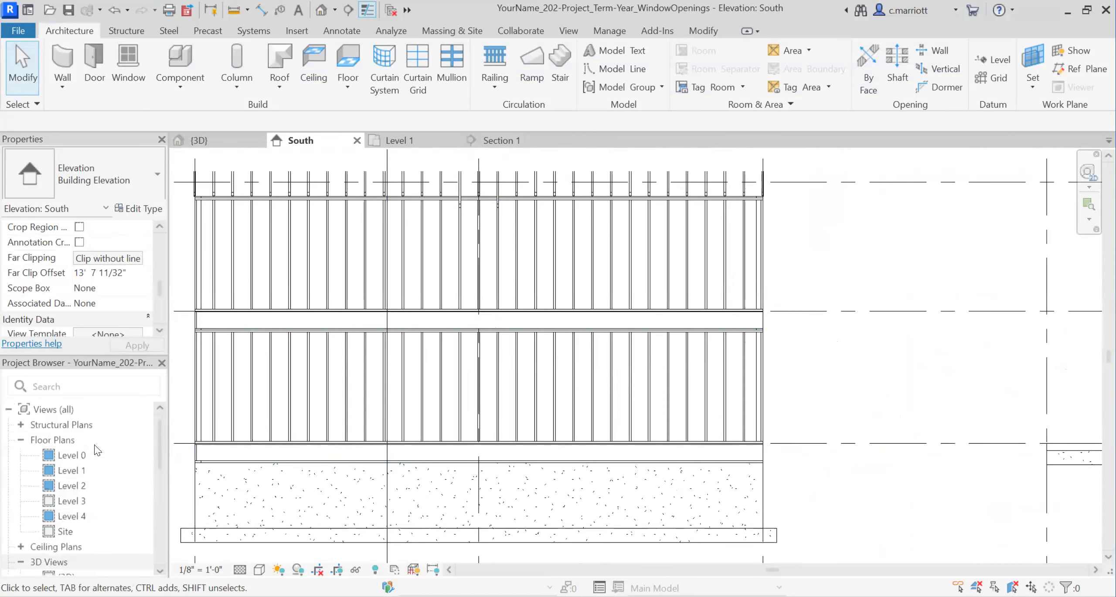
pyautogui.scroll(-3, 71, 515)
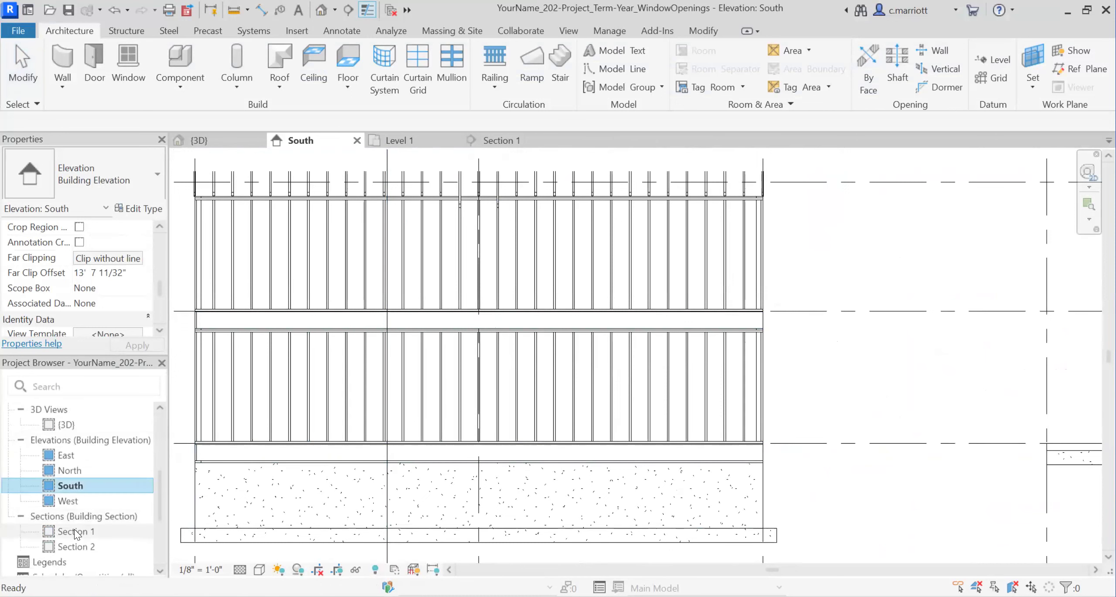
pyautogui.doubleClick(74, 530)
pyautogui.scroll(3, 601, 375)
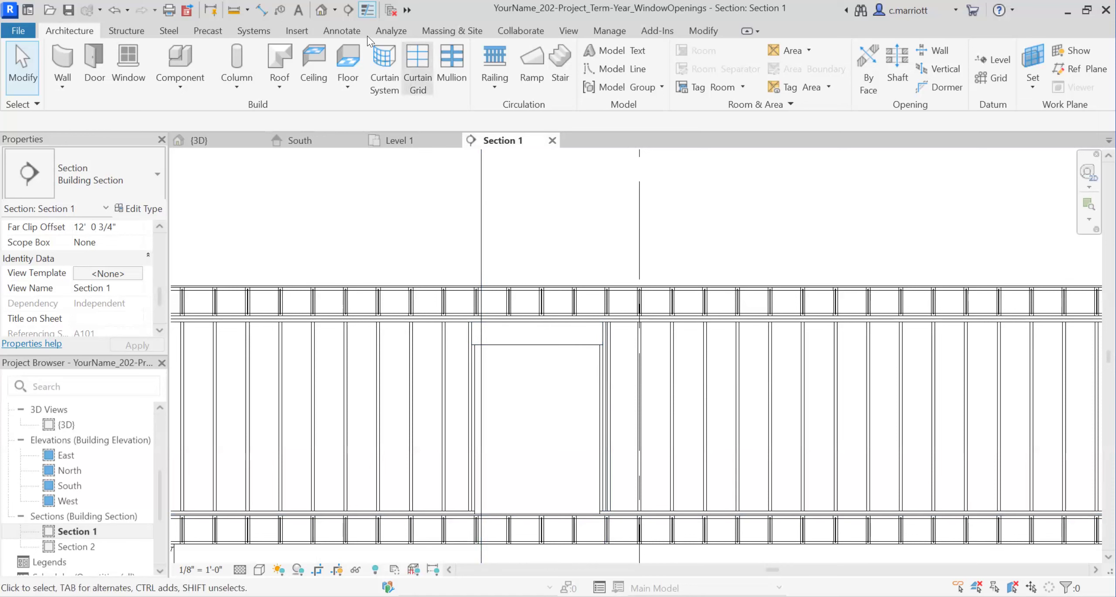
# Measure the vertical distance from the underside of the door opening's 4x12 header to the bottom of its supporting stud
pyautogui.click(233, 11)
pyautogui.click(603, 344)
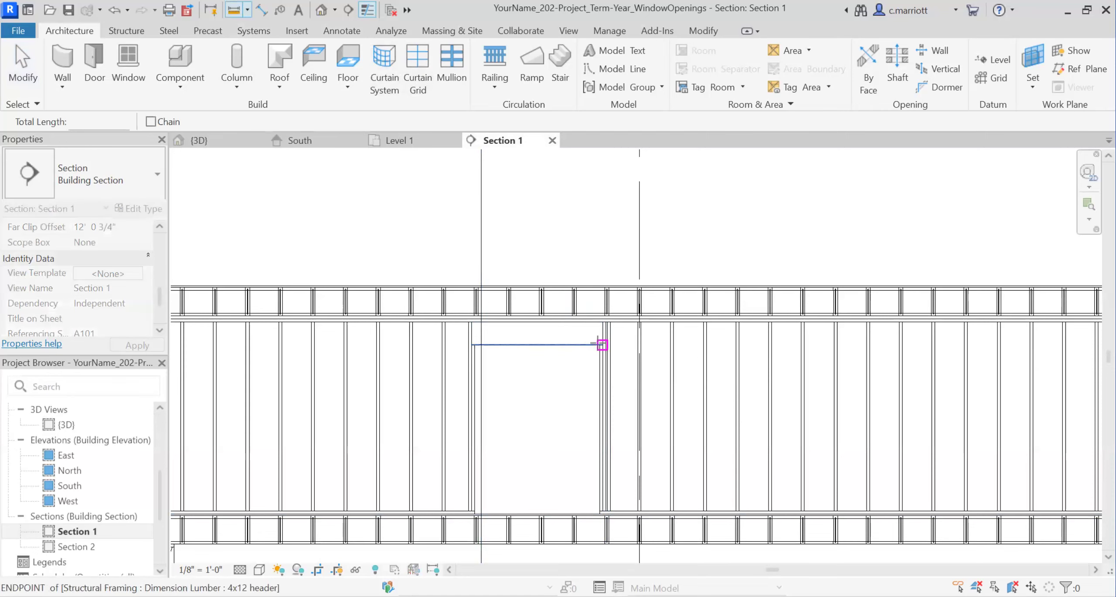
pyautogui.scroll(4, 610, 422)
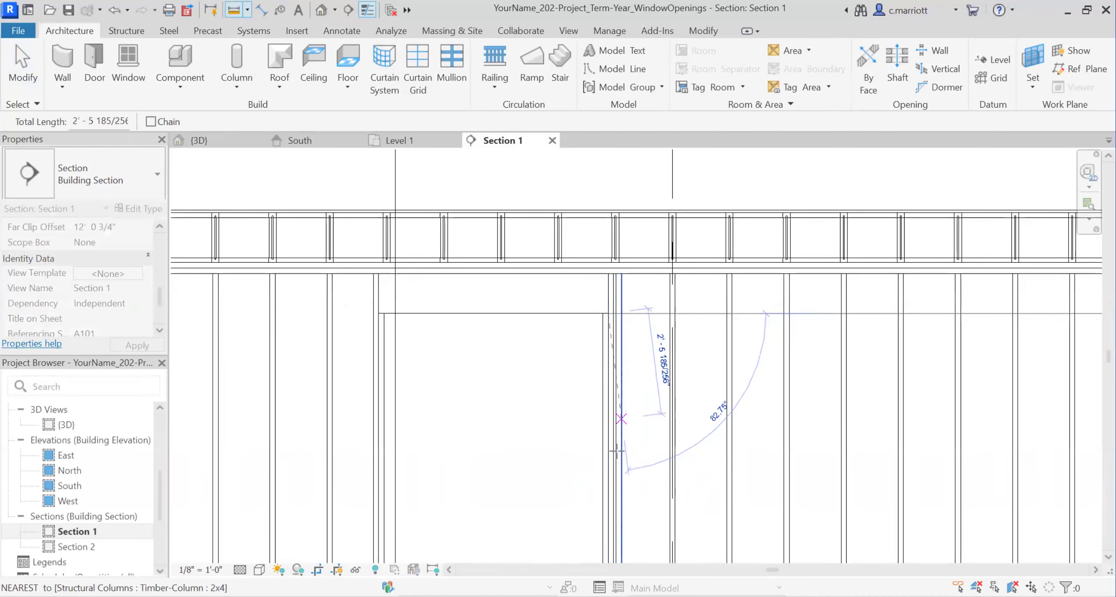
pyautogui.moveTo(627, 473); pyautogui.dragTo(617, 312, button='middle')
pyautogui.scroll(1, 596, 436)
pyautogui.scroll(1, 601, 407)
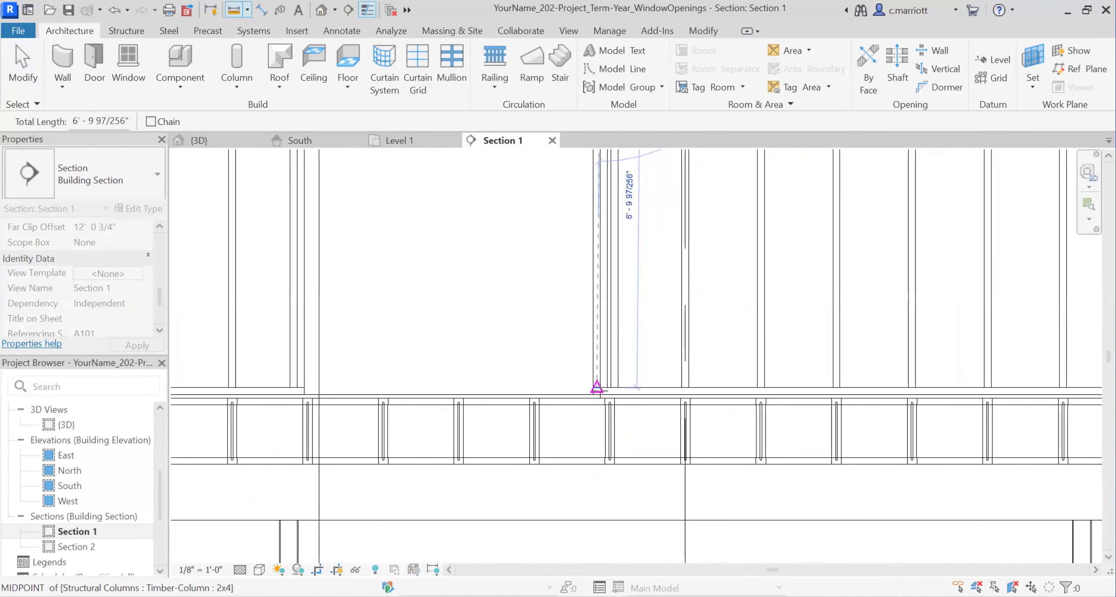
pyautogui.scroll(1, 603, 388)
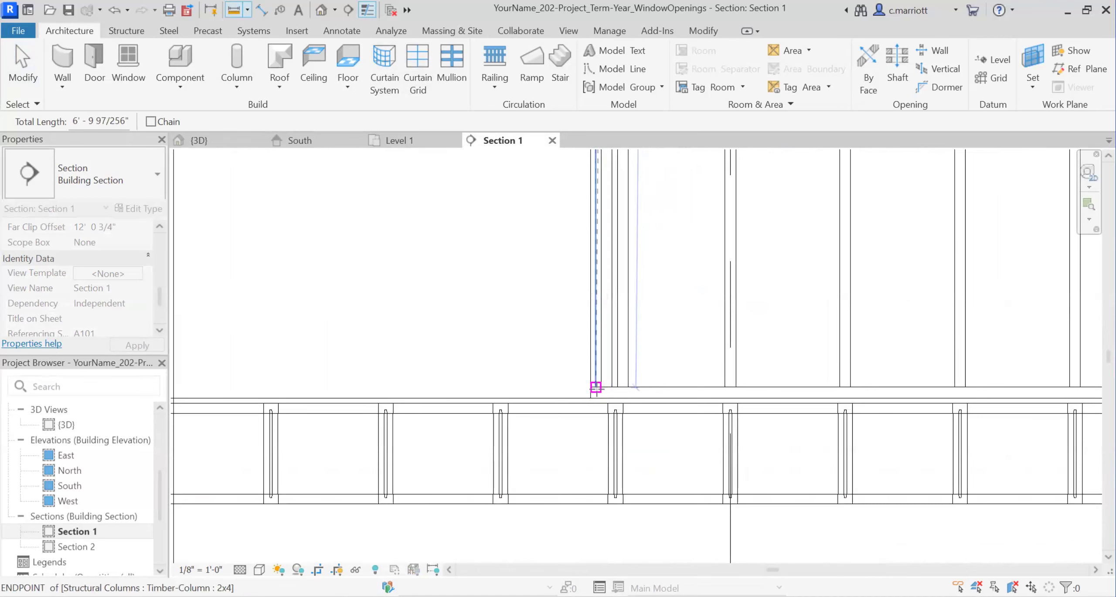
pyautogui.scroll(-1, 605, 386)
pyautogui.moveTo(602, 478); pyautogui.dragTo(619, 375, button='middle')
pyautogui.scroll(1, 611, 394)
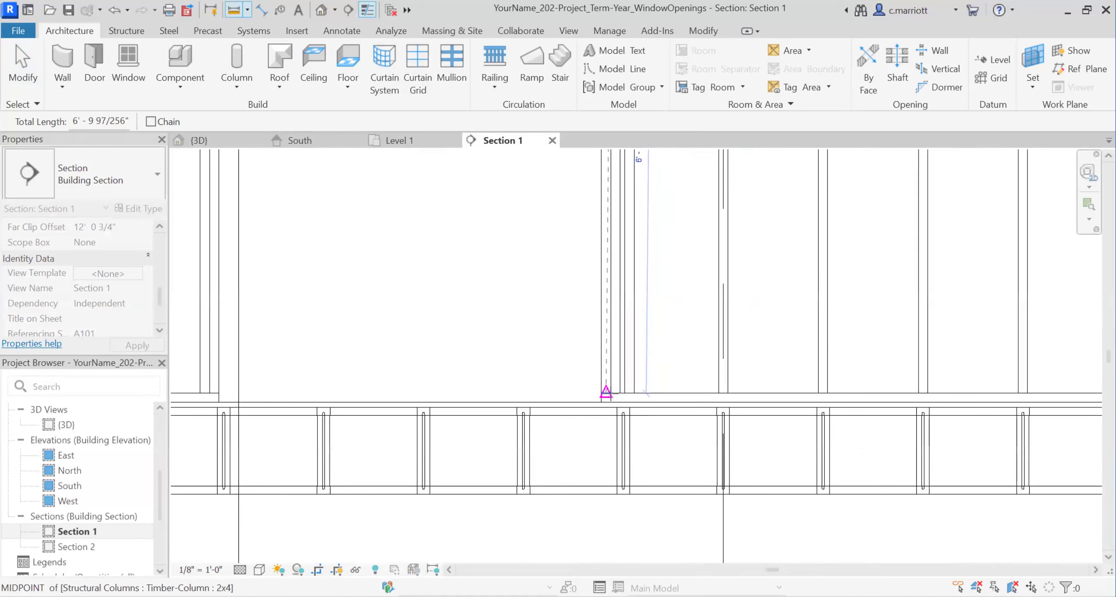
pyautogui.scroll(2, 610, 392)
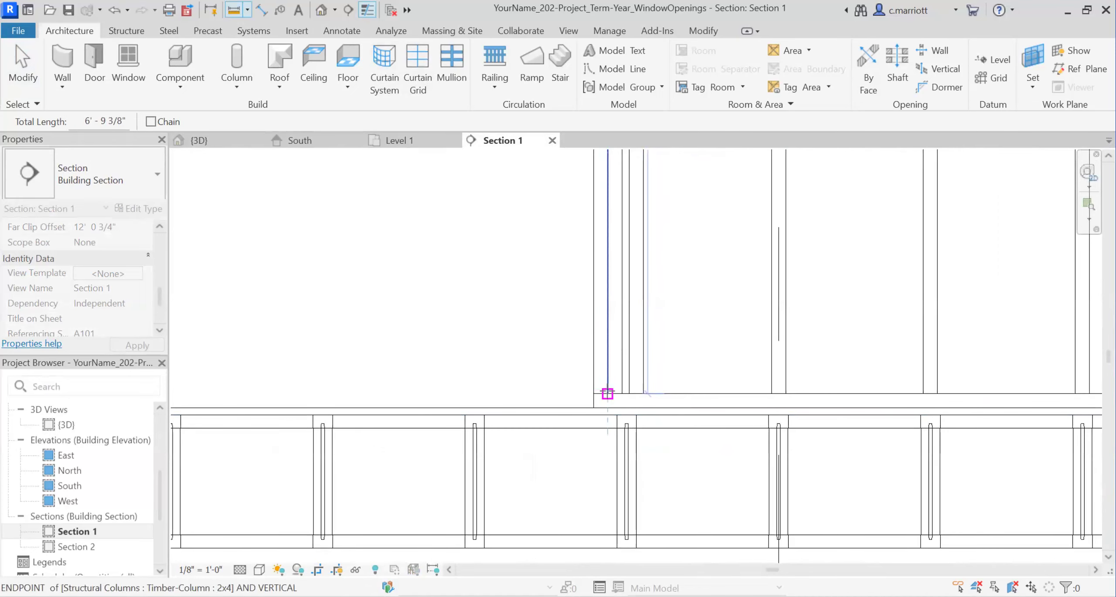
pyautogui.click(607, 394)
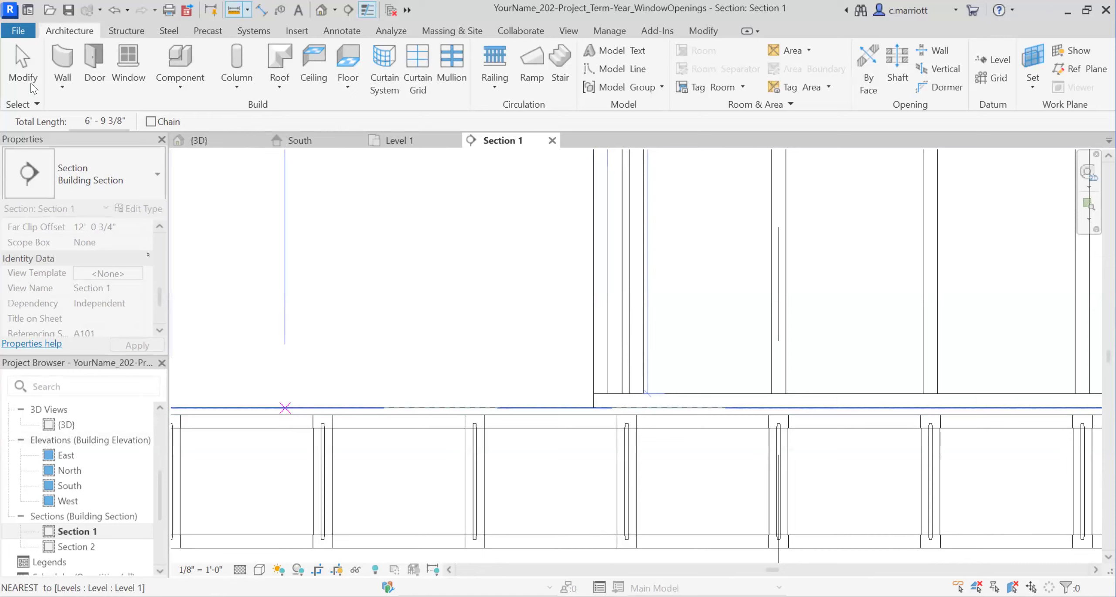
pyautogui.scroll(-3, 395, 326)
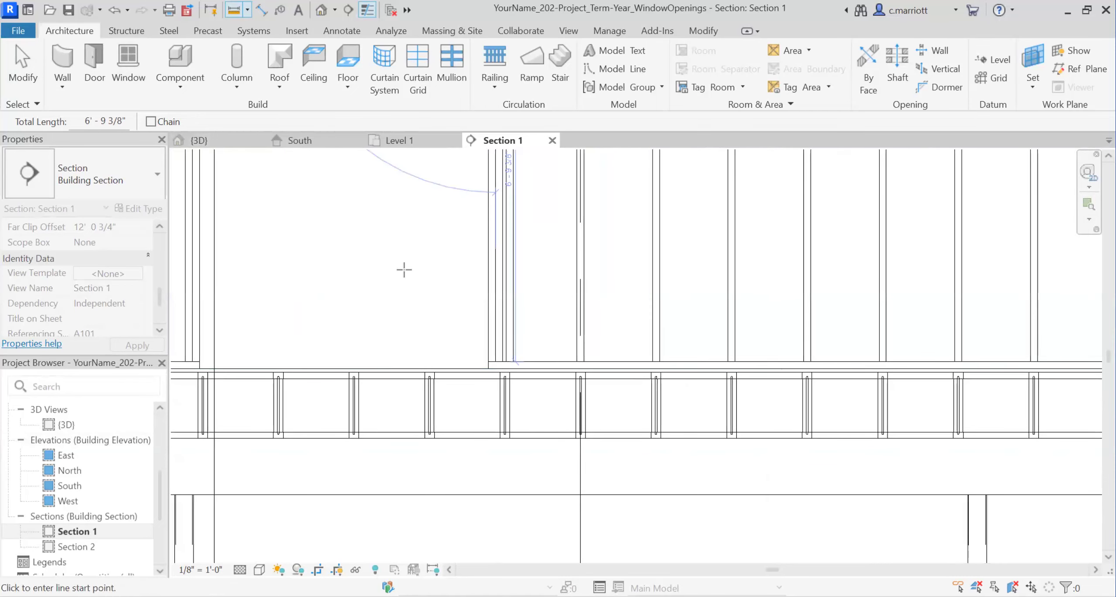
pyautogui.scroll(-5, 411, 254)
pyautogui.moveTo(371, 343); pyautogui.dragTo(327, 472, button='middle')
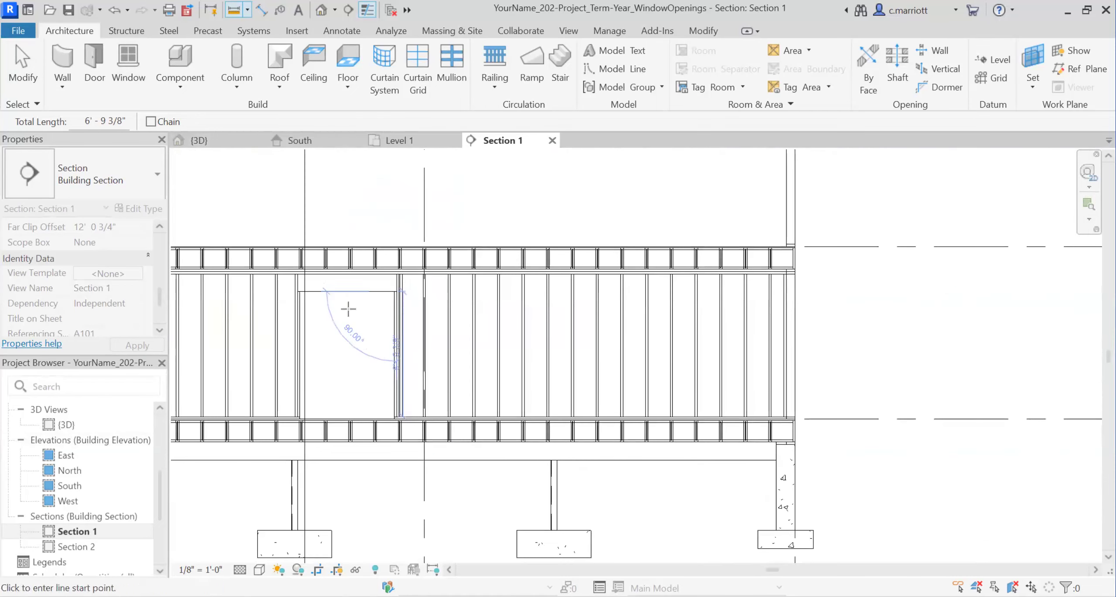
pyautogui.scroll(4, 349, 294)
pyautogui.press('Escape')
pyautogui.press('Escape')
# Select the door opening's 4x12 header, examine its reference level and start and end level offsets, and deselect it
pyautogui.click(390, 289)
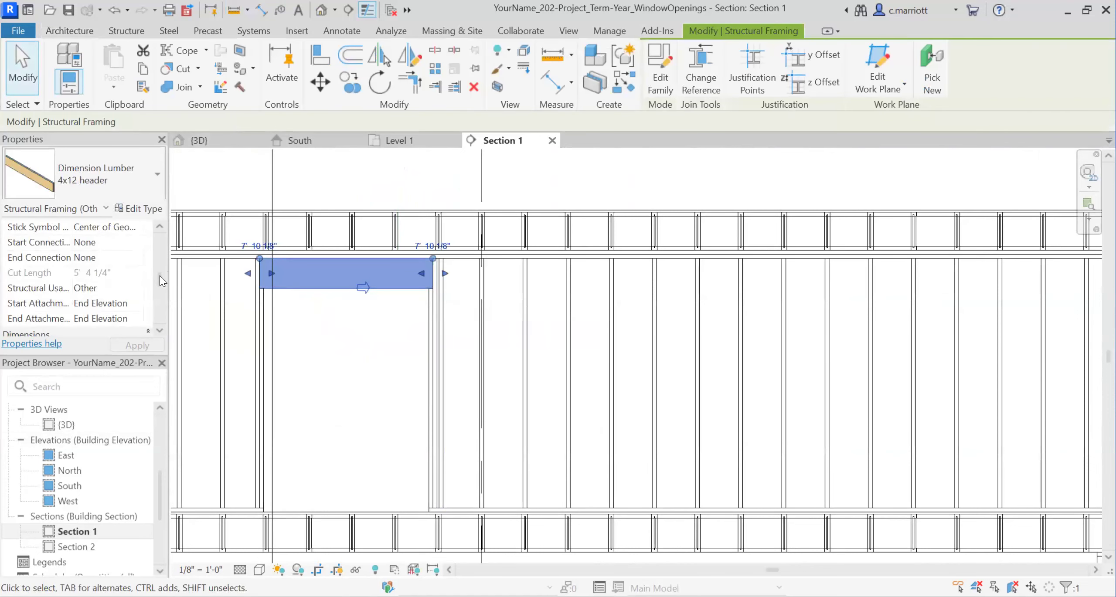
pyautogui.scroll(2, 160, 275)
pyautogui.scroll(5, 159, 247)
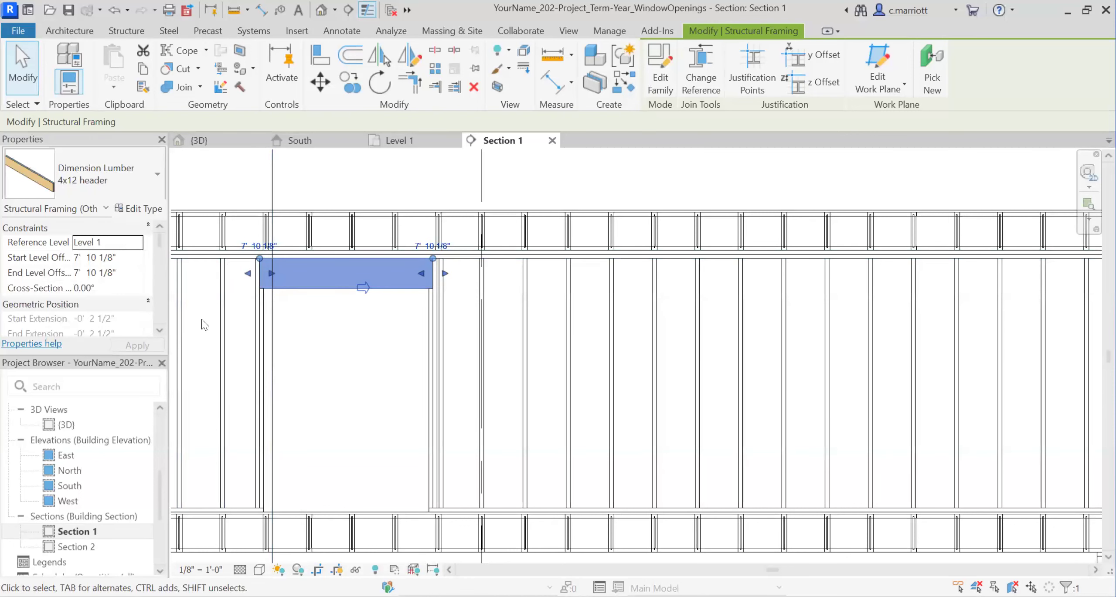
pyautogui.scroll(2, 261, 263)
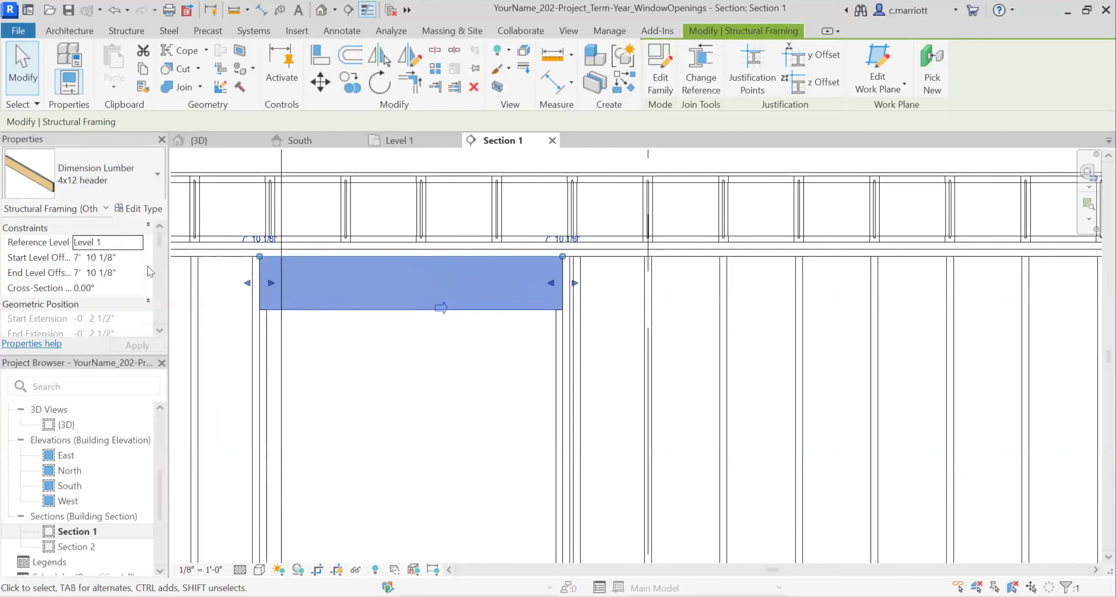
pyautogui.click(220, 303)
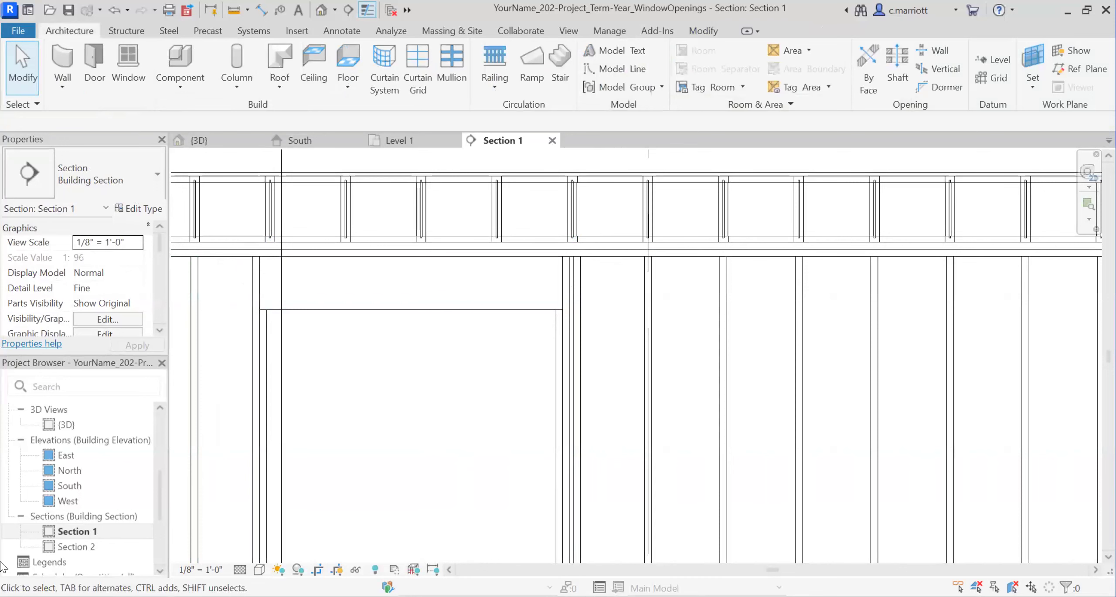
pyautogui.doubleClick(70, 486)
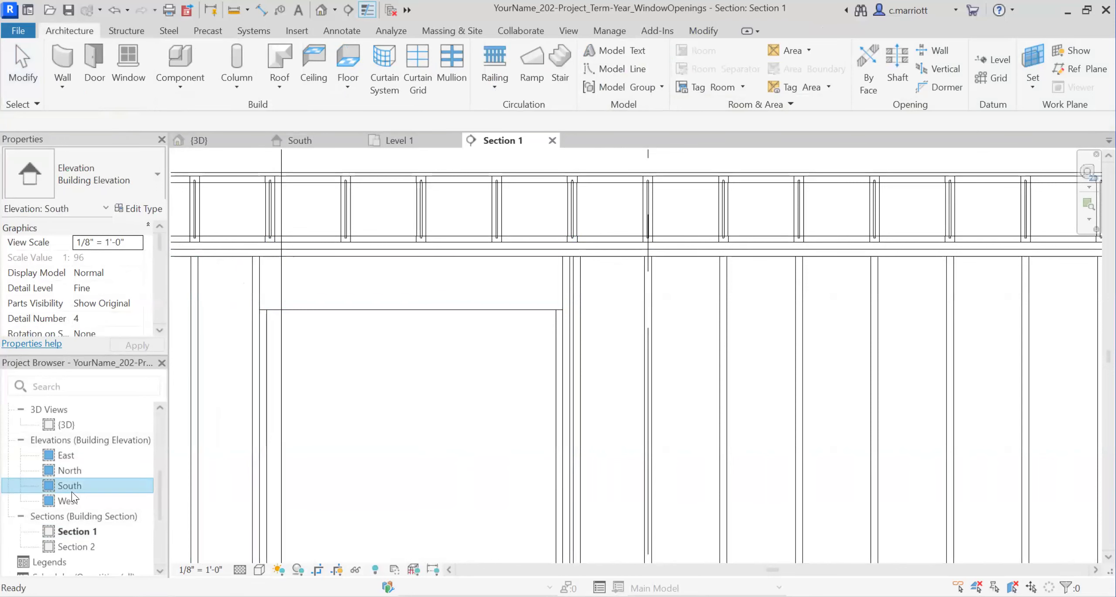
pyautogui.click(121, 31)
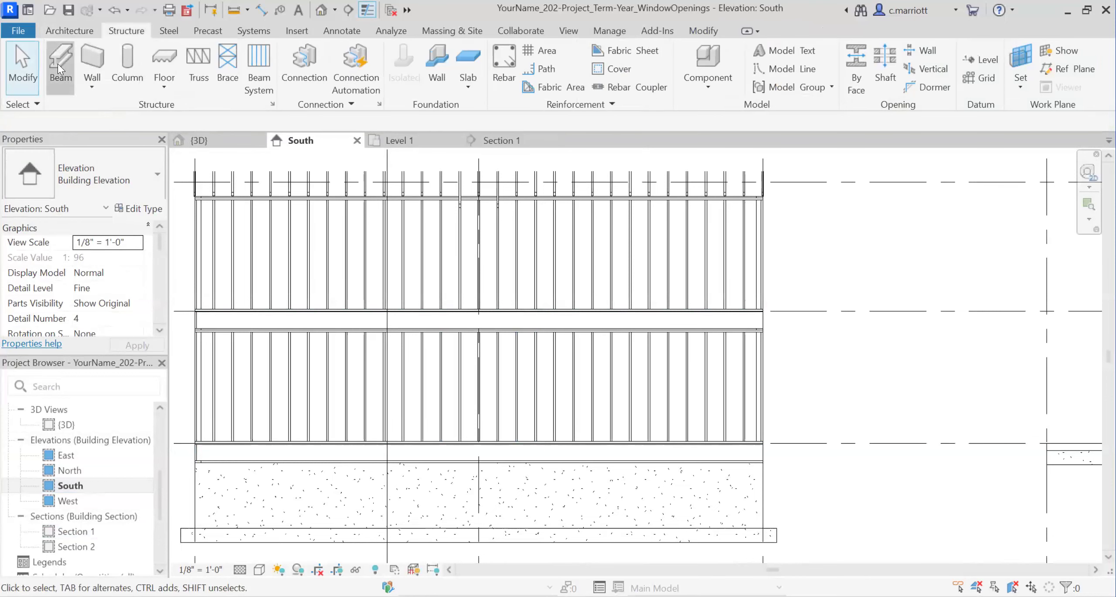
pyautogui.click(66, 75)
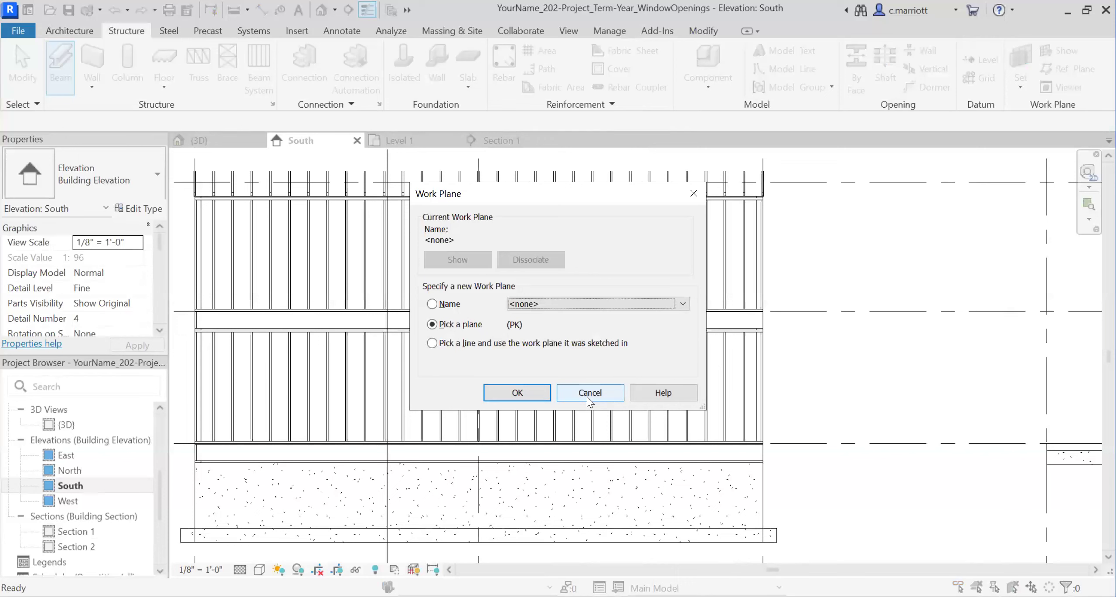
pyautogui.click(501, 393)
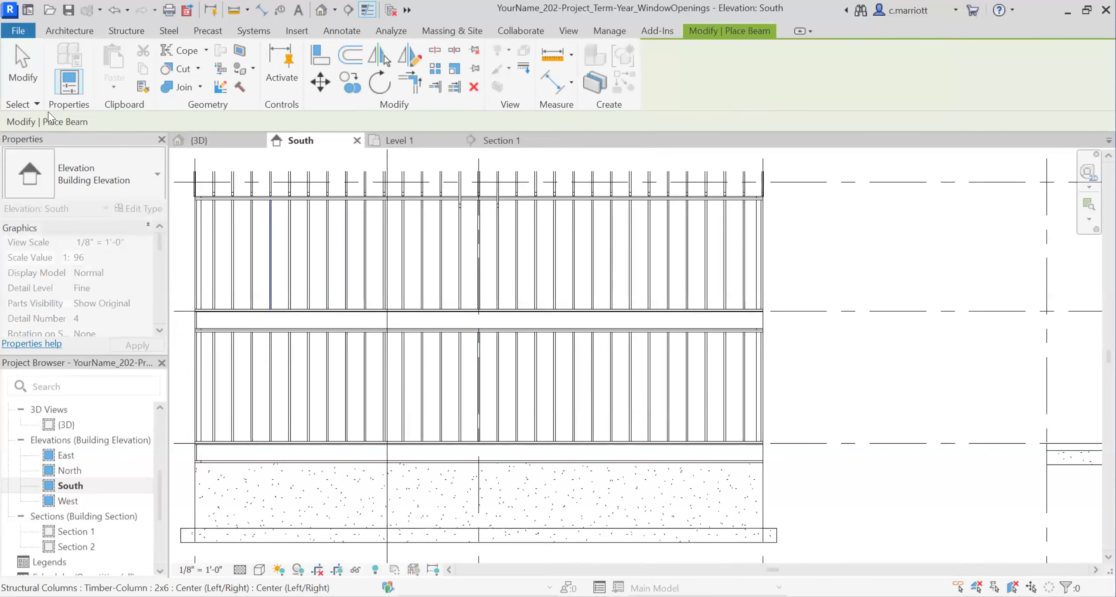
pyautogui.click(121, 30)
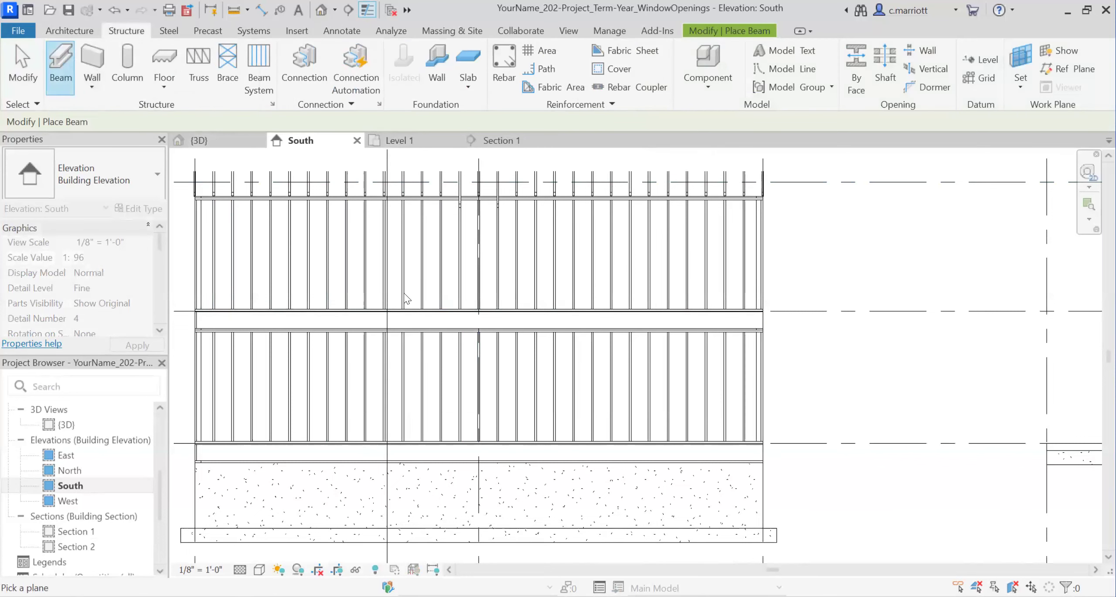
pyautogui.click(588, 394)
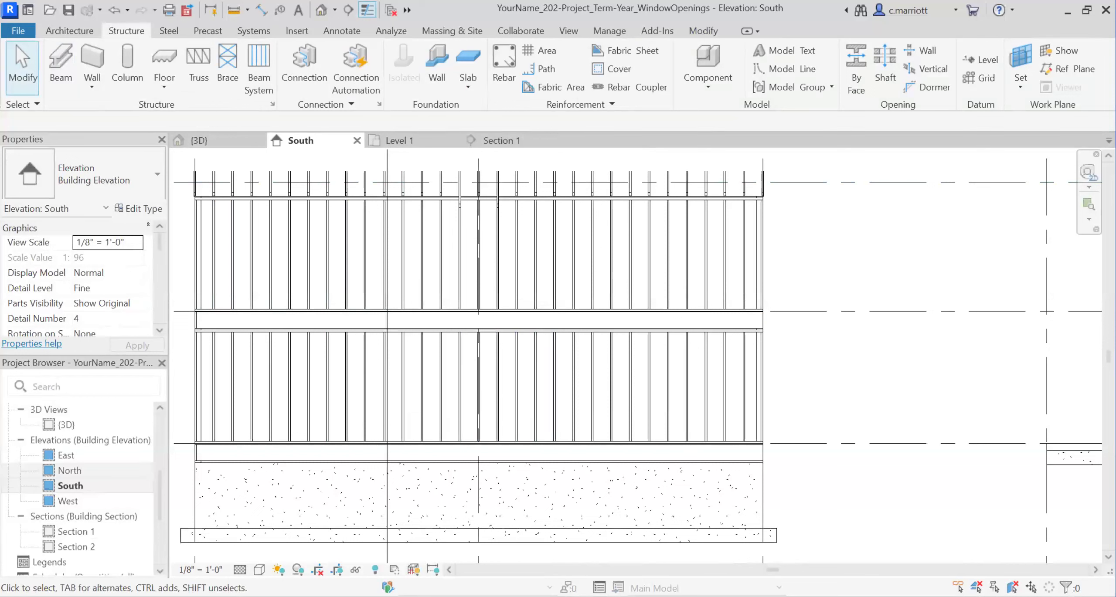
# Open the Level 1 floor plan and try to measure the clear spacing between two neighbouring 2x6 studs in the south wall
pyautogui.click(161, 425)
pyautogui.doubleClick(65, 471)
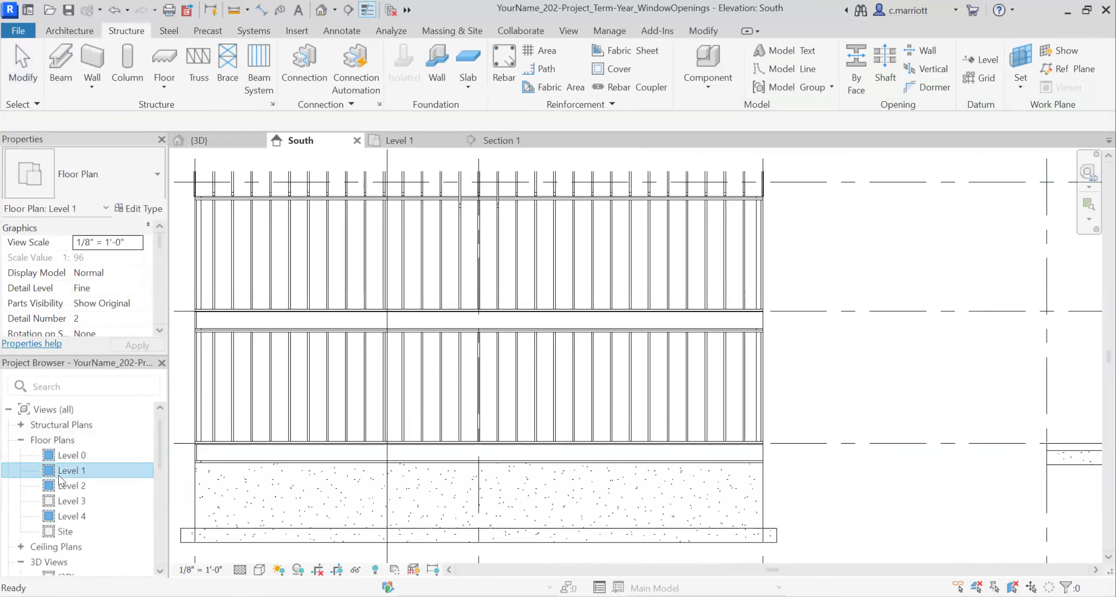
pyautogui.scroll(5, 506, 458)
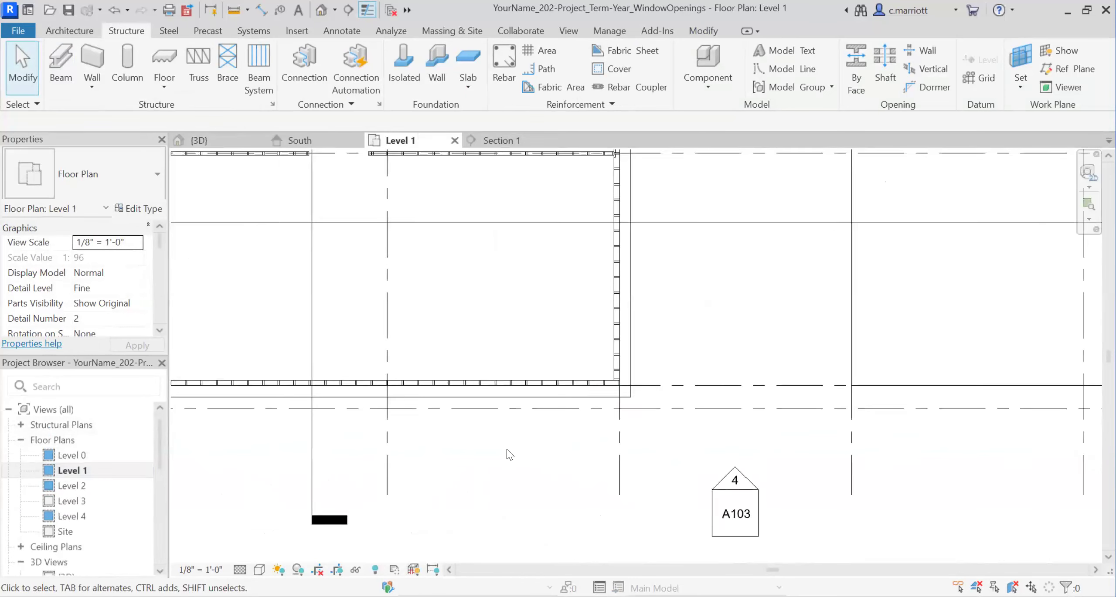
pyautogui.scroll(4, 497, 364)
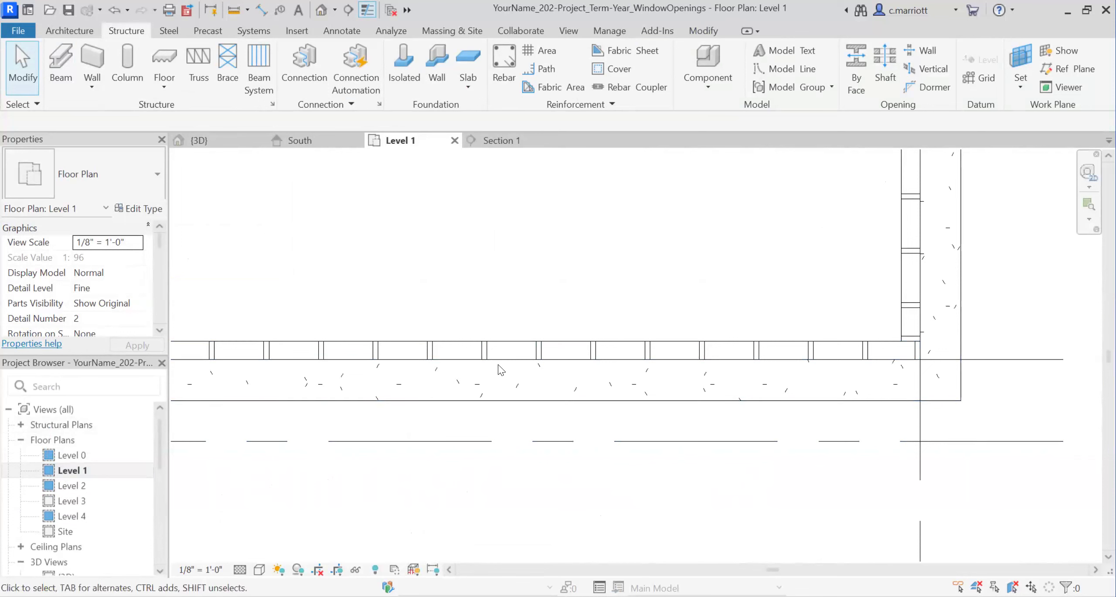
pyautogui.scroll(2, 526, 351)
pyautogui.scroll(2, 526, 351)
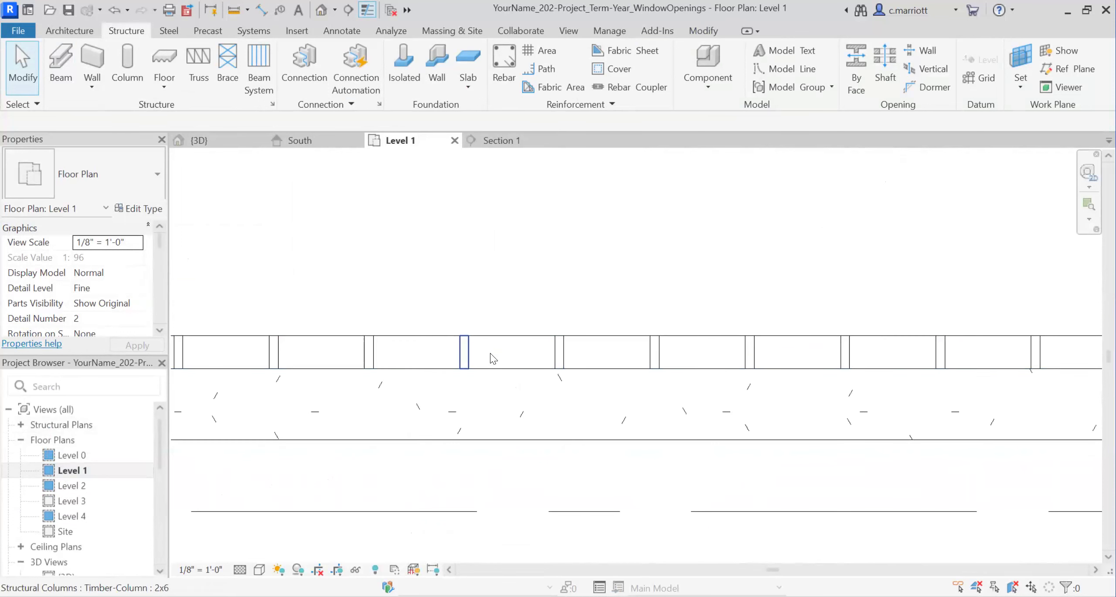
pyautogui.click(234, 10)
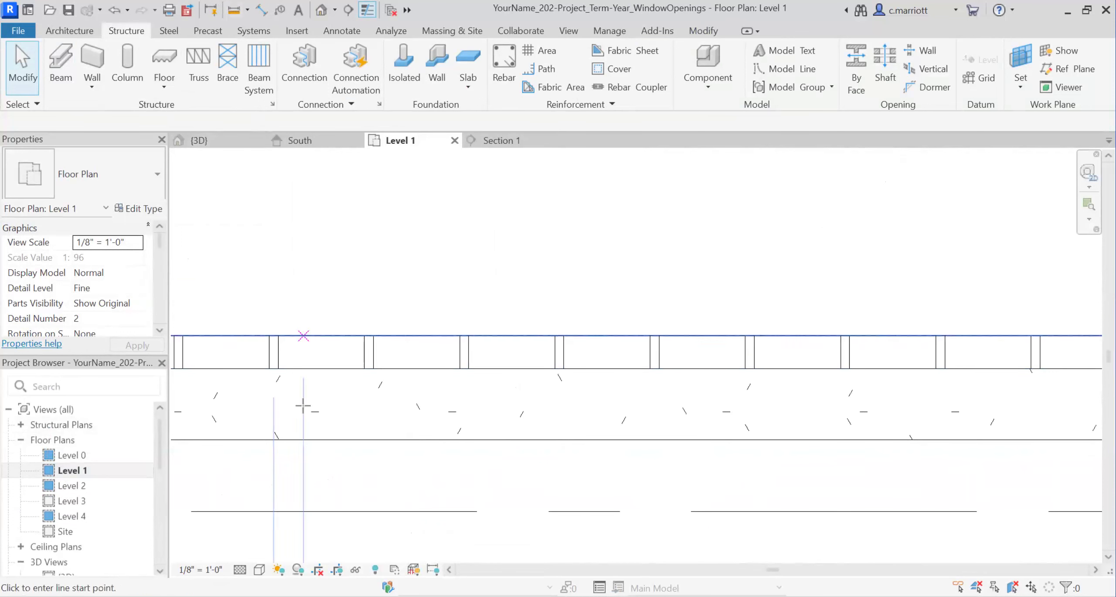
pyautogui.click(372, 369)
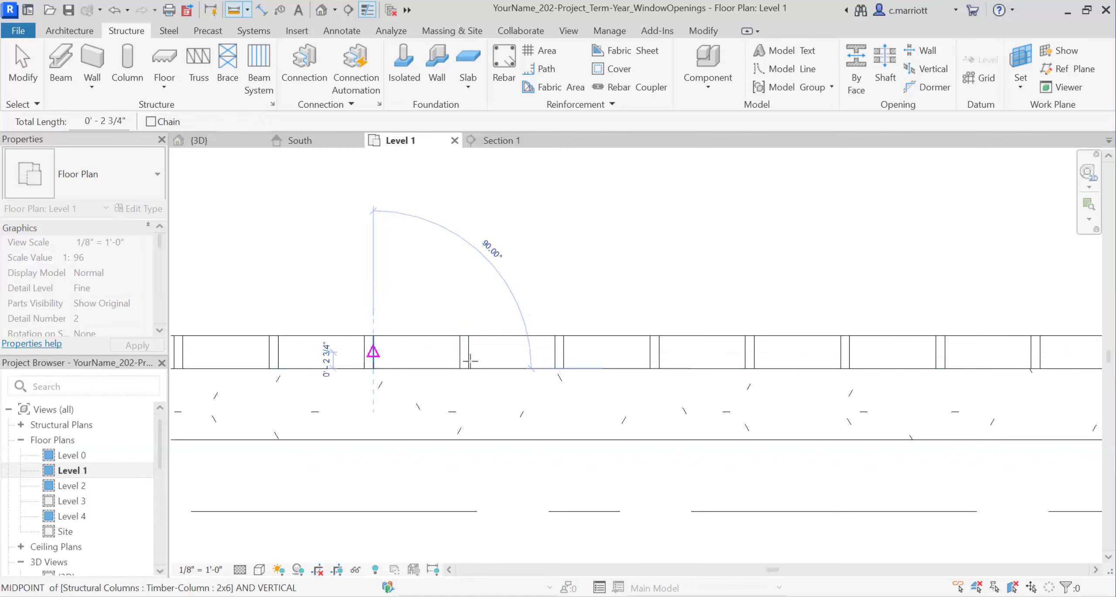
pyautogui.press('Escape')
pyautogui.press('Escape')
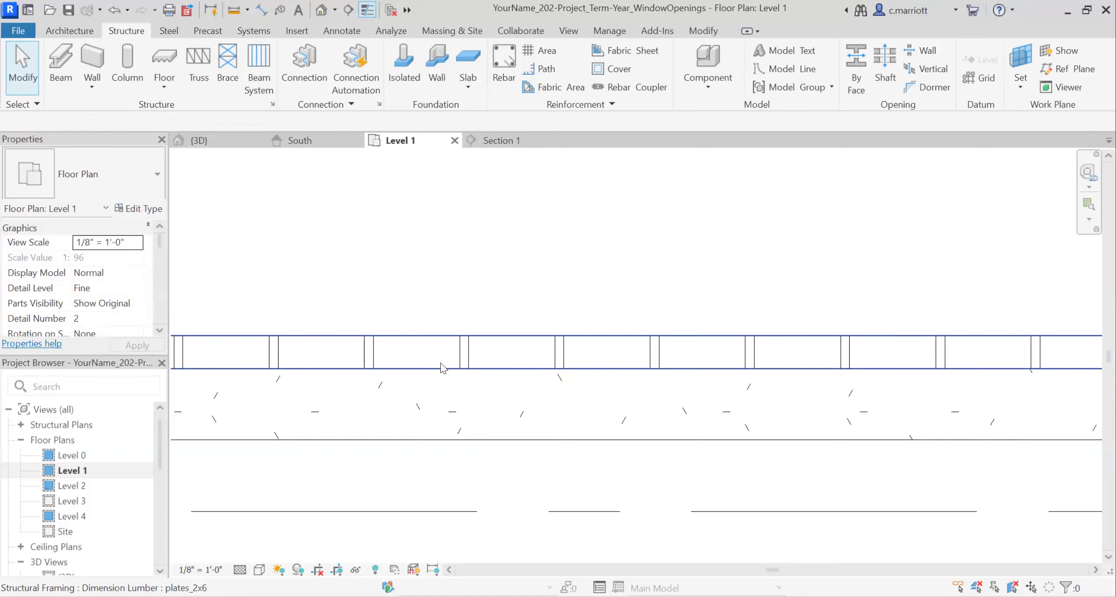
# Remove one 2x6 stud from the south wall and, guided by the PDF's rough opening diagram, shift the next stud east for a clear gap of about 3'-3"
pyautogui.click(464, 354)
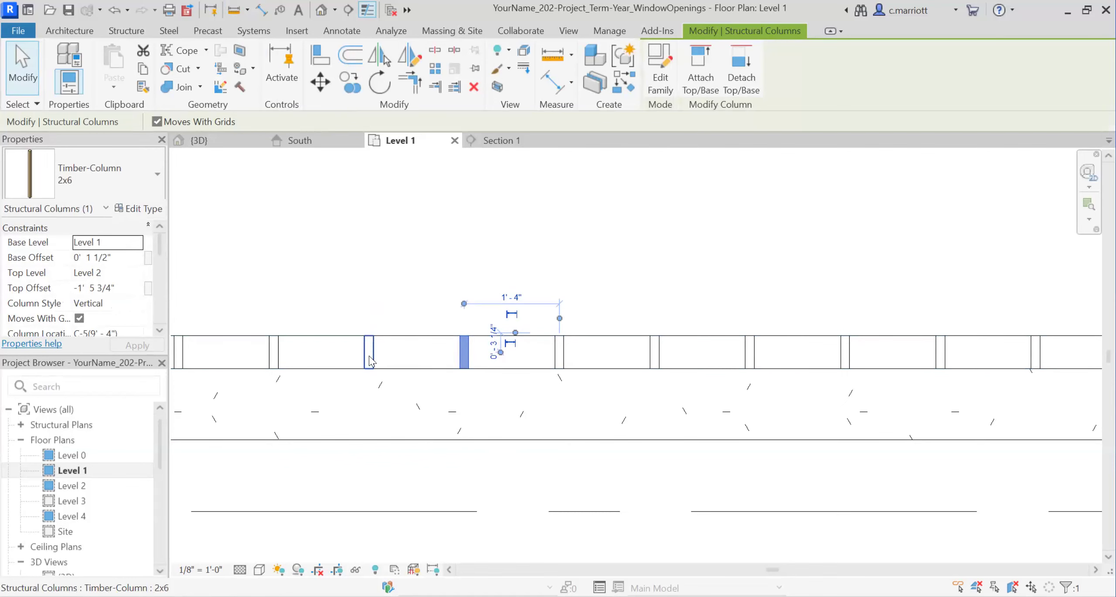
pyautogui.click(411, 377)
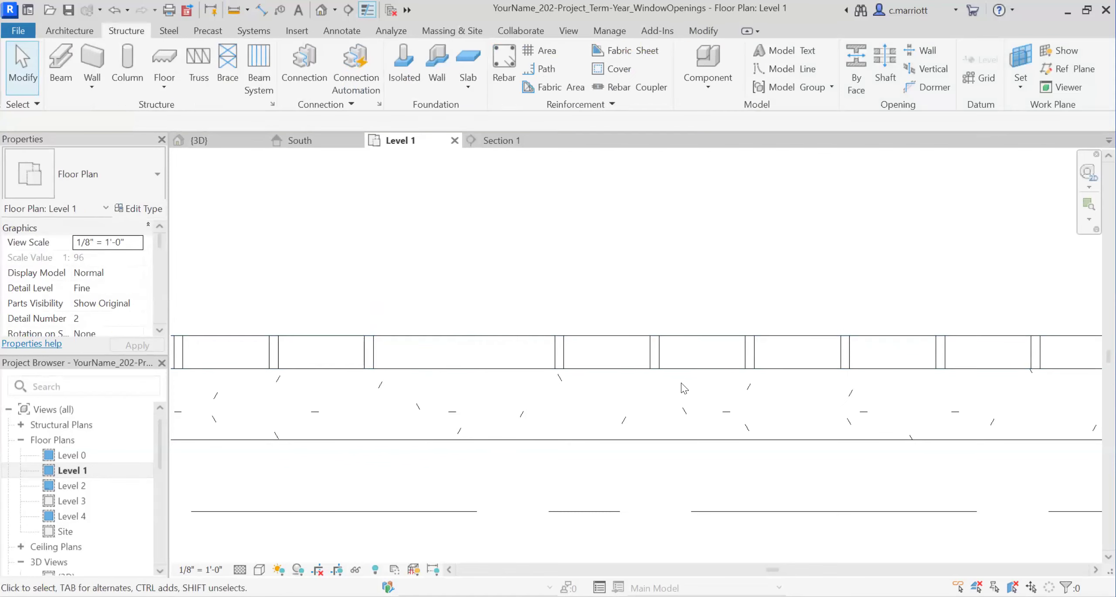
pyautogui.click(556, 358)
pyautogui.click(554, 385)
pyautogui.hotkey('alt', 'Tab')
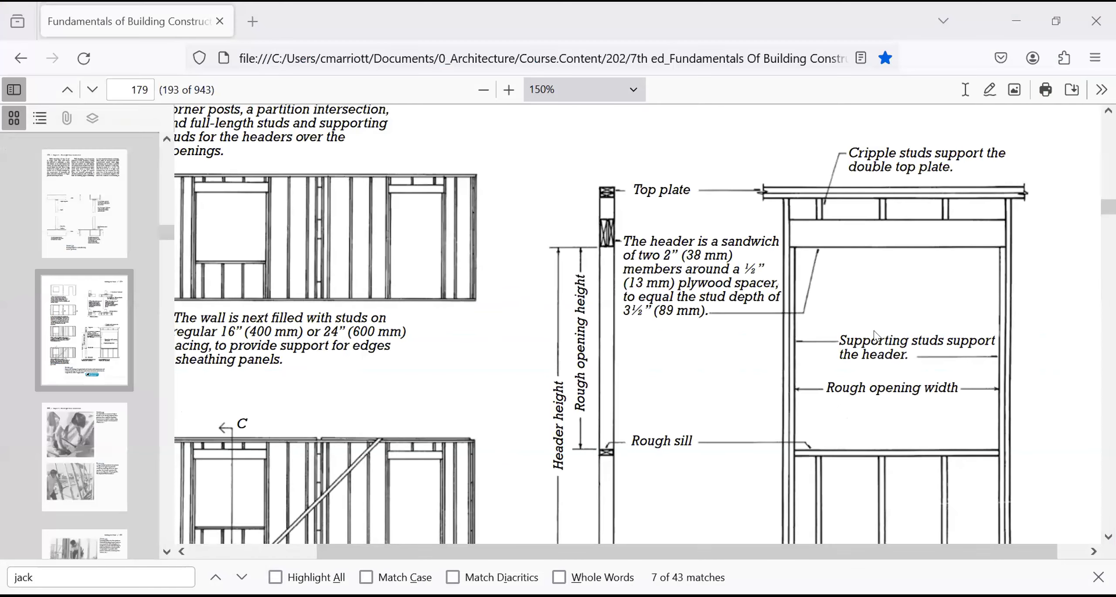
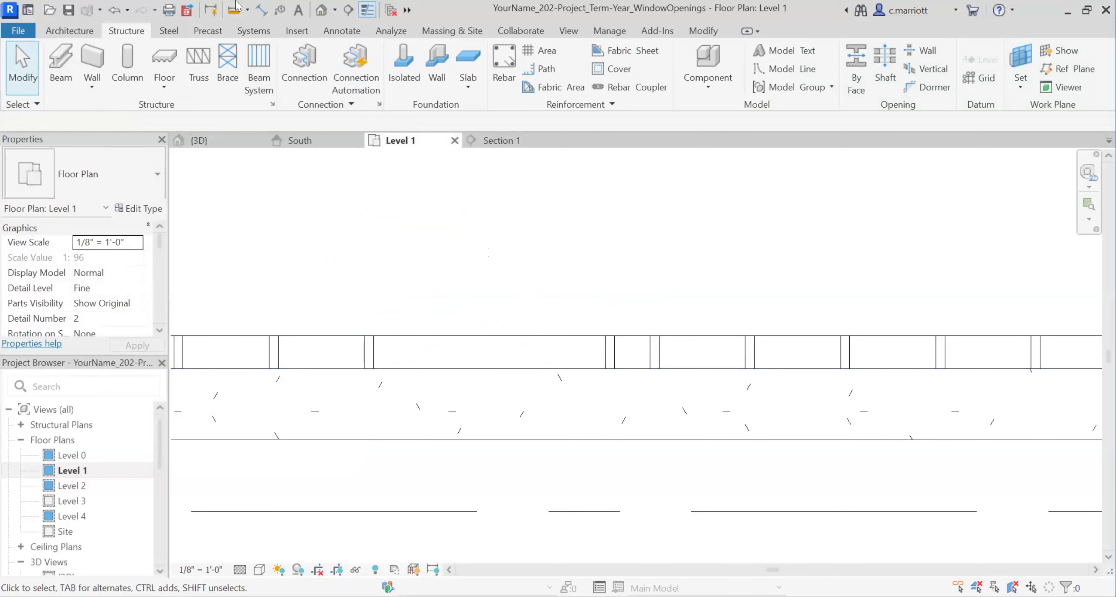
# Measure the clear width between the two studs flanking the widened gap in the south wall
pyautogui.click(234, 9)
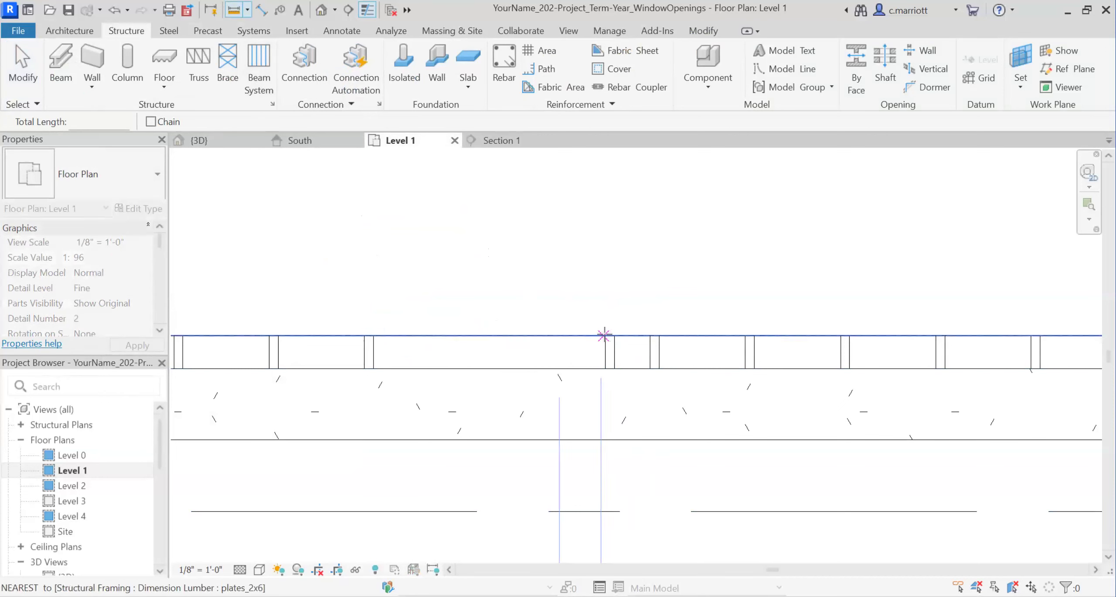
pyautogui.scroll(2, 604, 335)
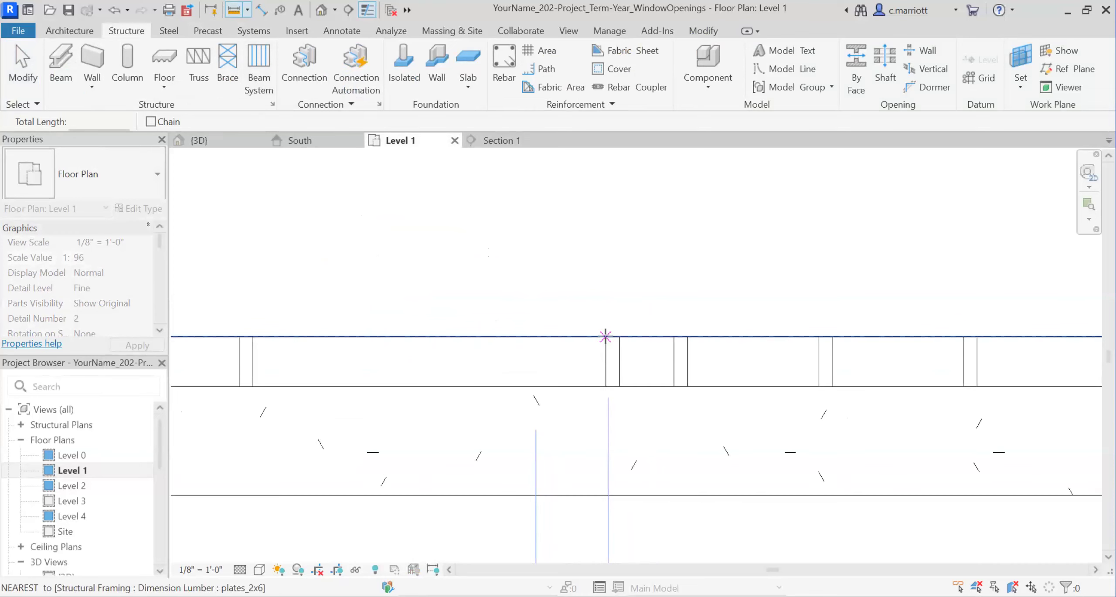
pyautogui.click(606, 362)
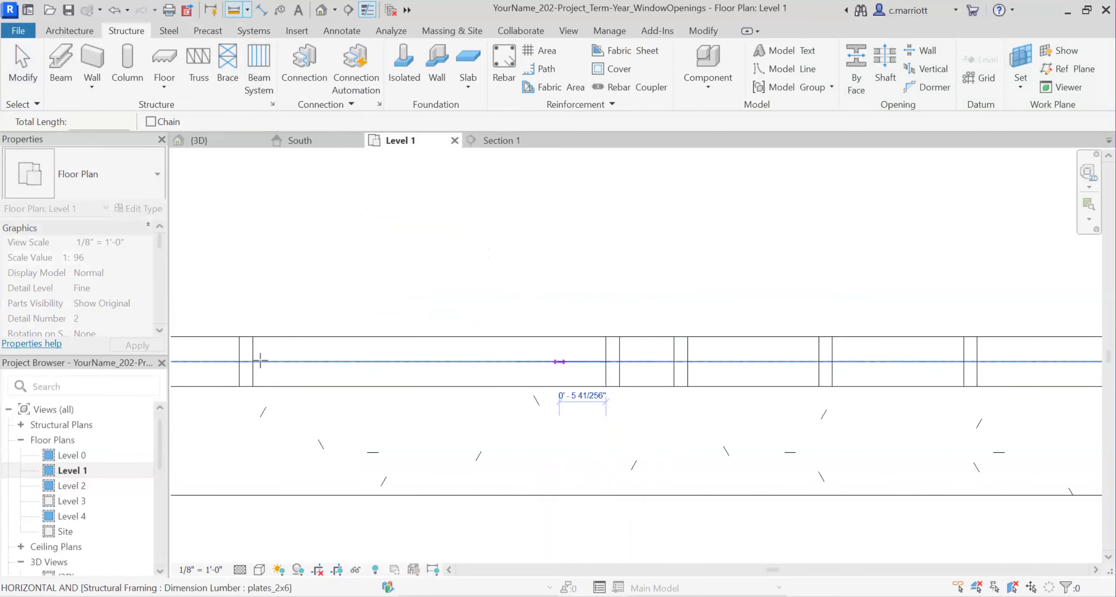
pyautogui.scroll(-1, 264, 360)
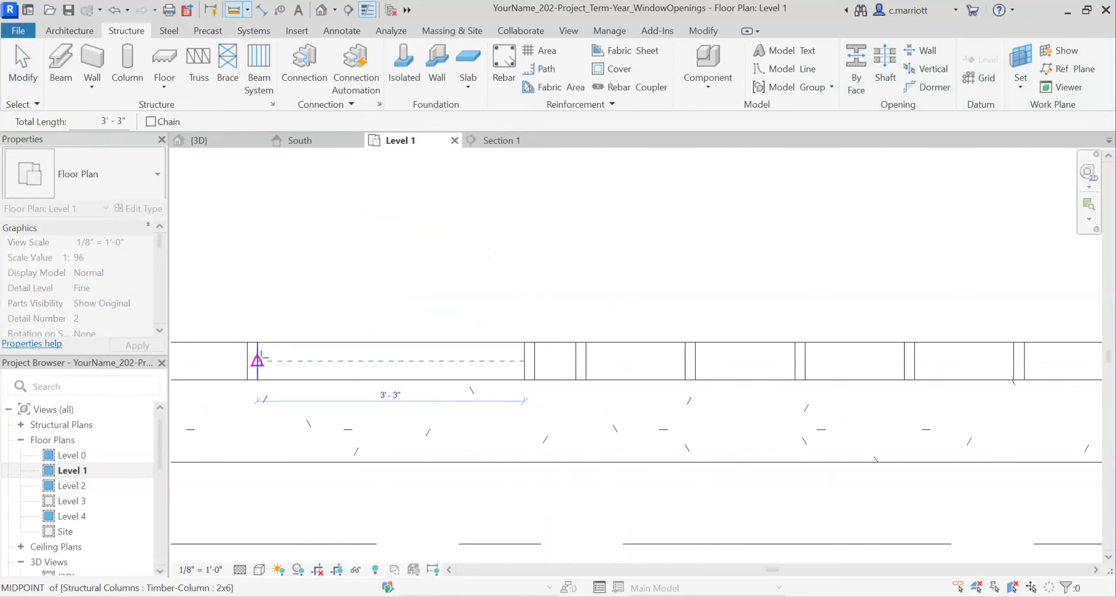
pyautogui.press('Escape')
pyautogui.press('Escape')
# Open the South elevation and inspect the widened stud gap in the lower-storey wall
pyautogui.scroll(-3, 426, 373)
pyautogui.scroll(-1, 384, 422)
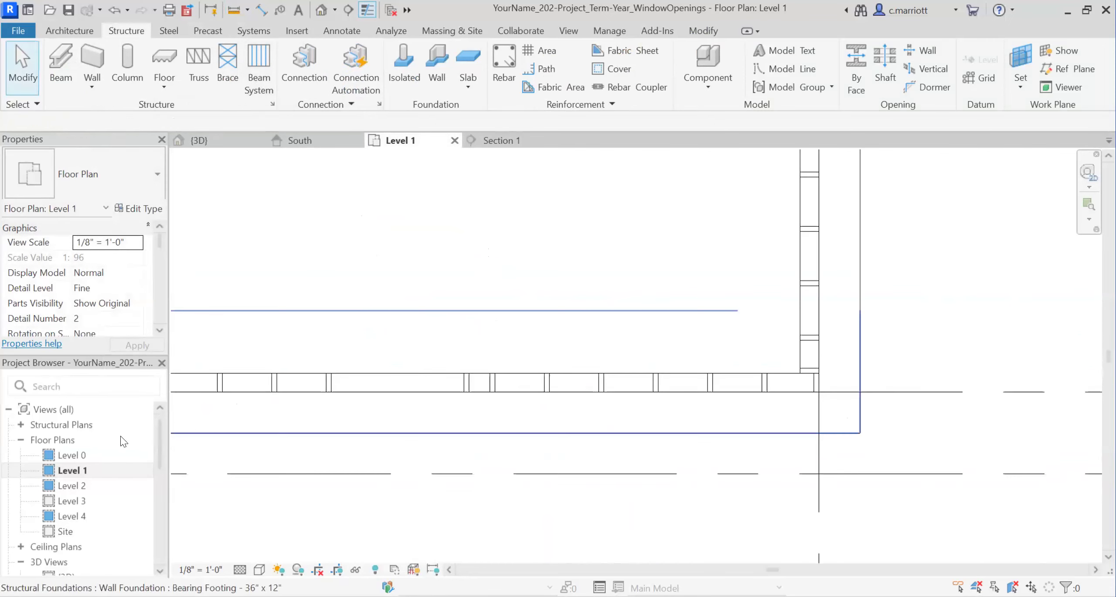
pyautogui.click(158, 551)
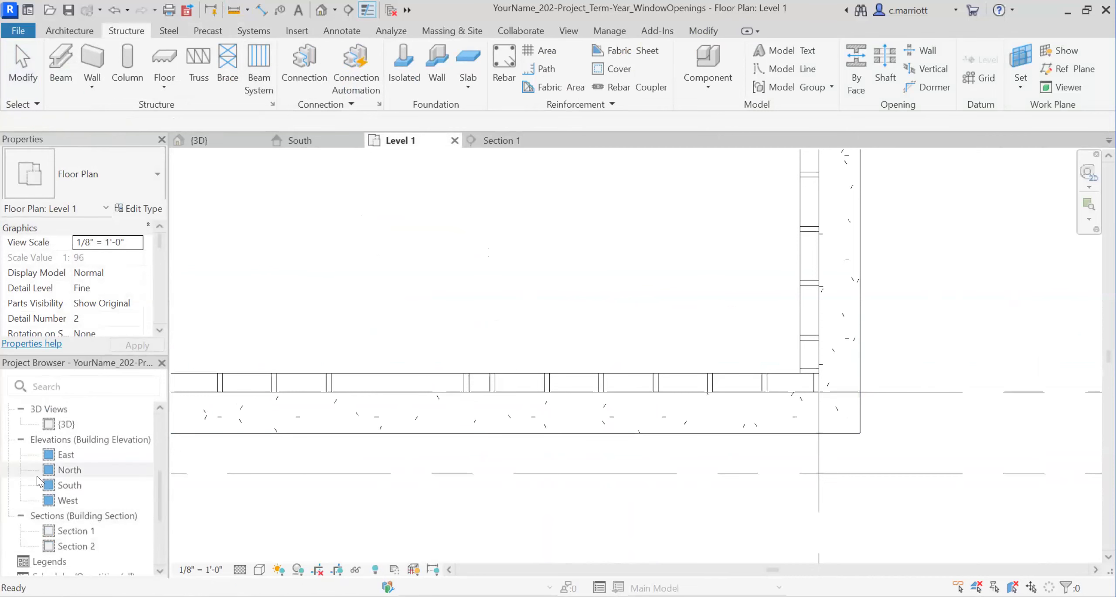
pyautogui.doubleClick(70, 485)
pyautogui.scroll(4, 690, 413)
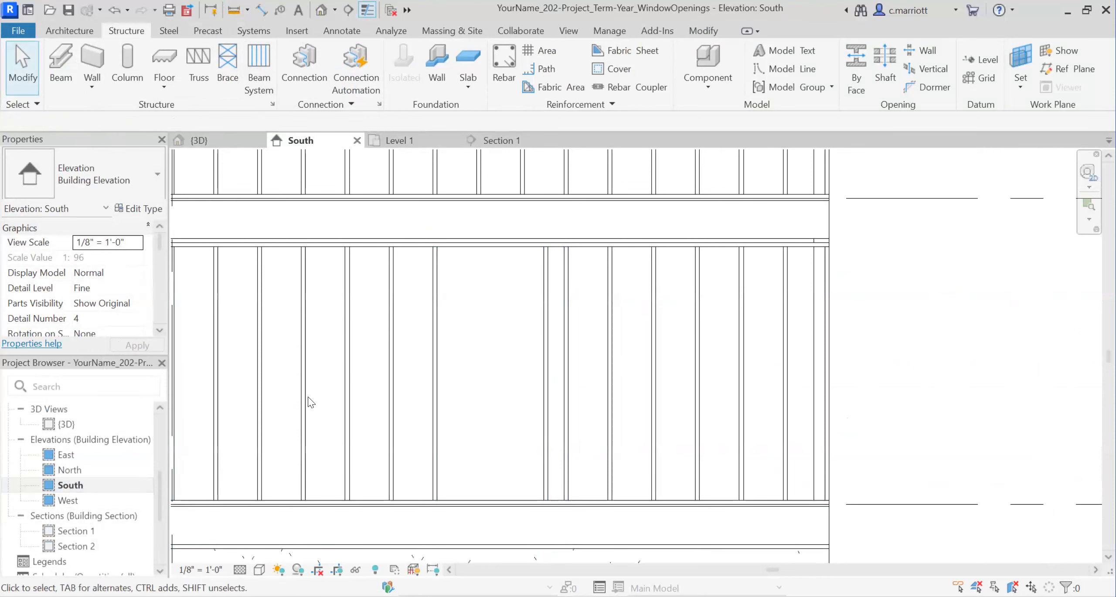
pyautogui.scroll(4, 158, 422)
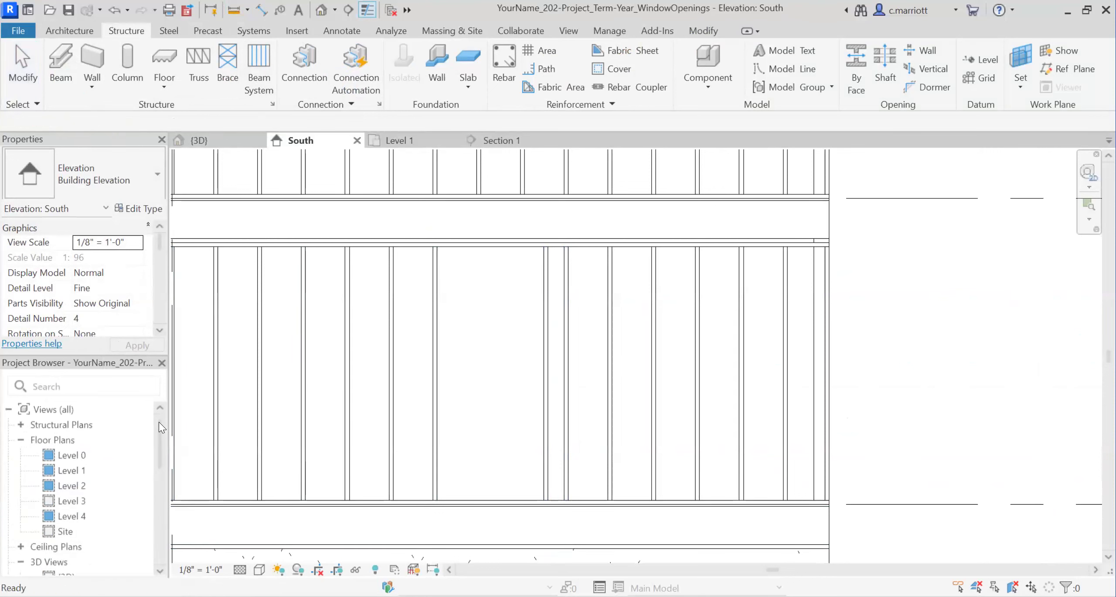
# In the Level 1 floor plan, start a structural beam and duplicate the Dimension Lumber 4x12 header type as "6x6 header"
pyautogui.click(57, 472)
pyautogui.doubleClick(58, 472)
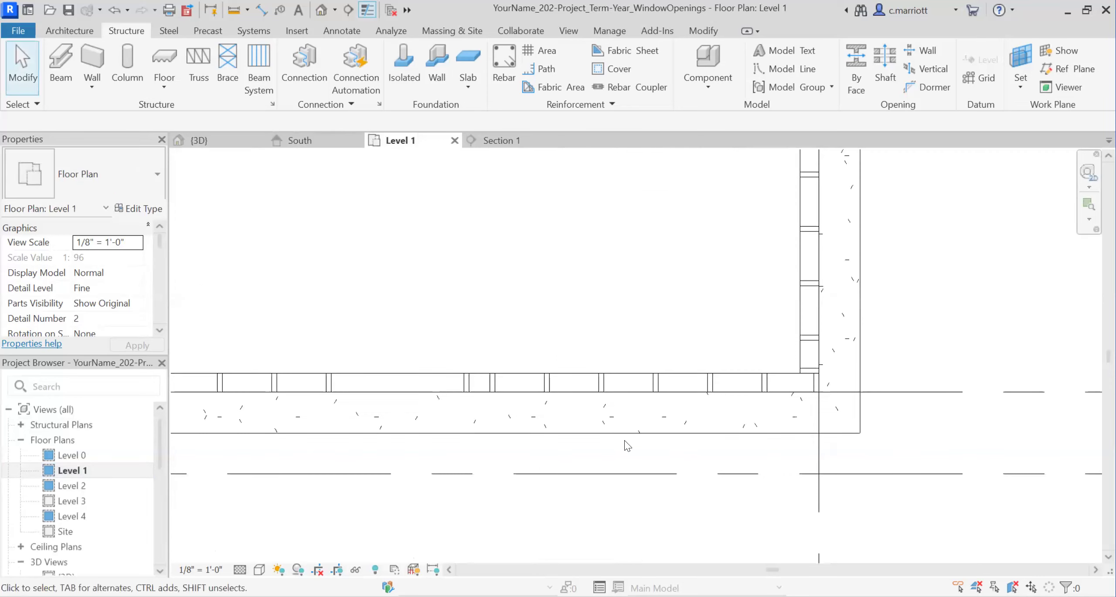
pyautogui.moveTo(239, 219); pyautogui.dragTo(345, 300, button='middle')
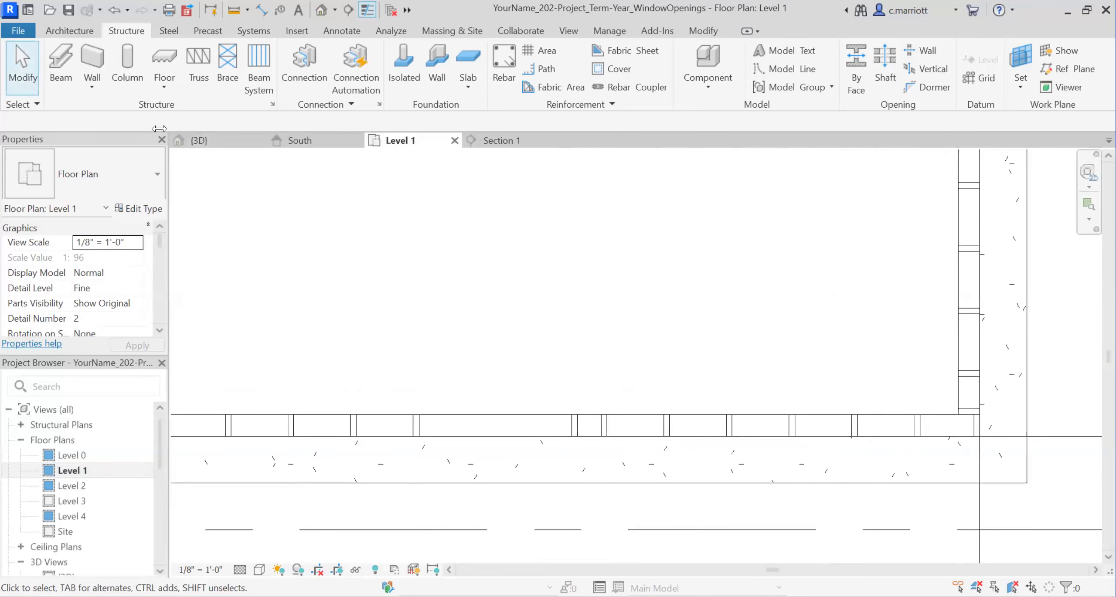
pyautogui.click(57, 57)
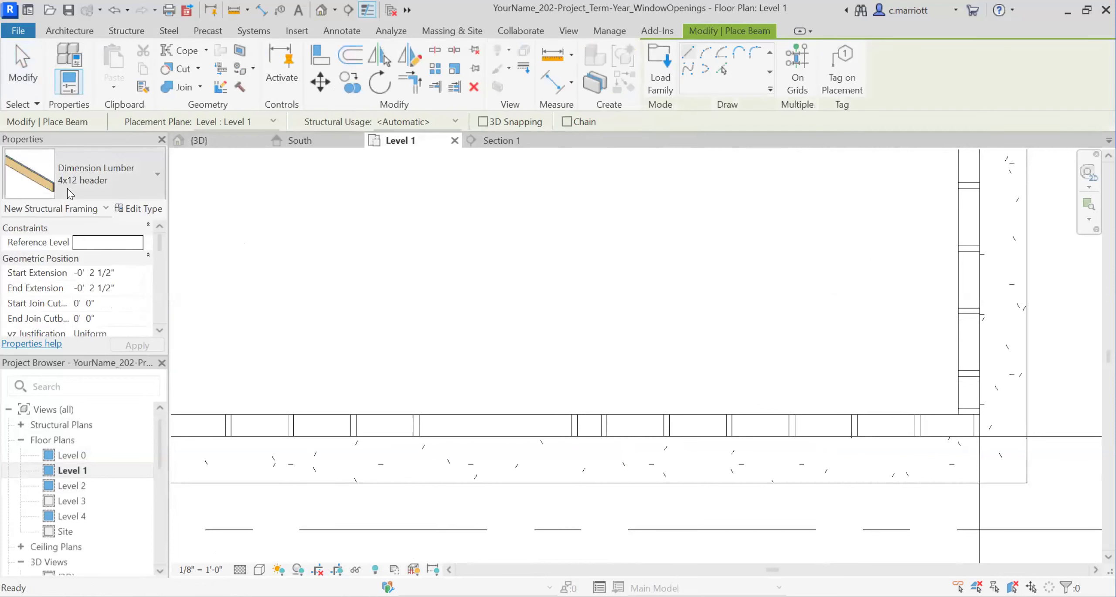
pyautogui.click(139, 210)
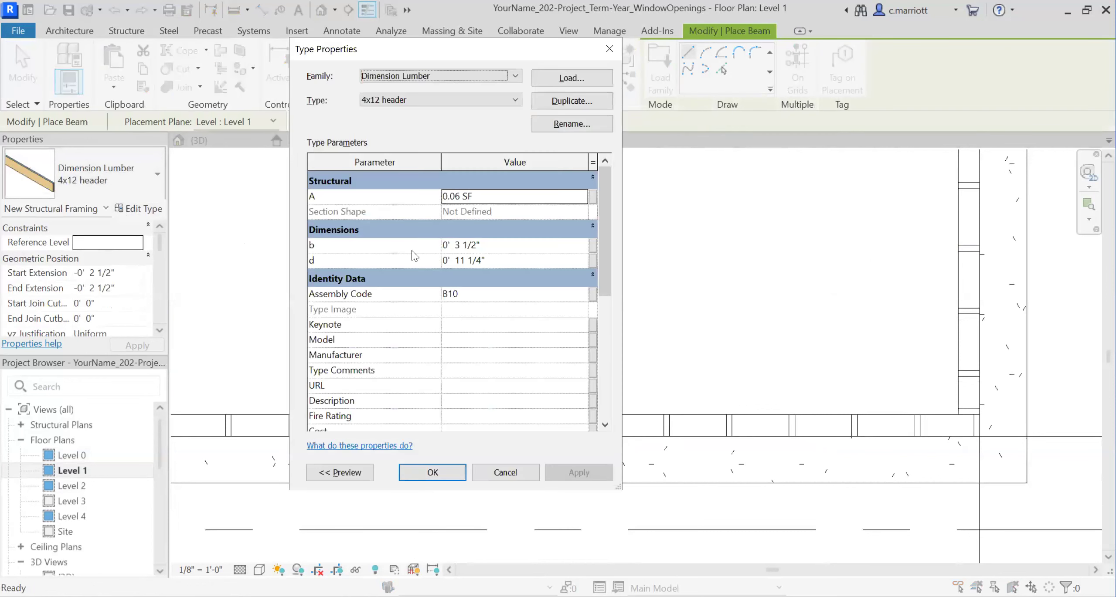
pyautogui.click(559, 102)
pyautogui.click(399, 260)
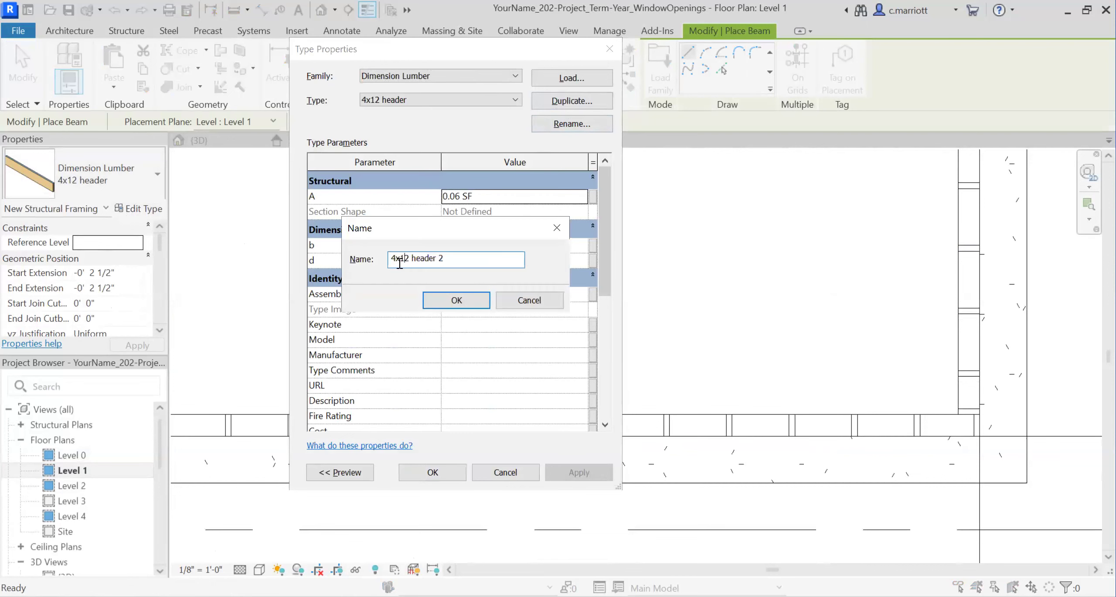
pyautogui.press('BackSpace')
pyautogui.write('6')
pyautogui.press('BackSpace')
pyautogui.write('6')
pyautogui.press('BackSpace')
pyautogui.press('BackSpace')
pyautogui.write('6')
pyautogui.click(456, 300)
# Set the 6x6 header type's b and d dimensions to 5 1/2" each and apply the type
pyautogui.click(462, 250)
pyautogui.click(459, 247)
pyautogui.press('BackSpace')
pyautogui.write('5 1/2"')
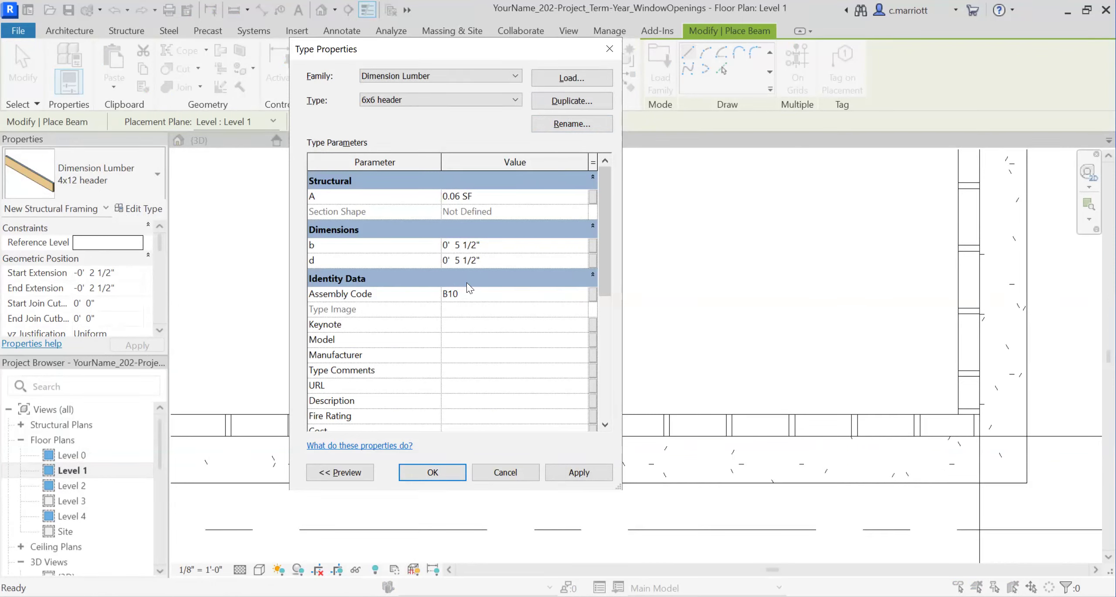
pyautogui.click(592, 475)
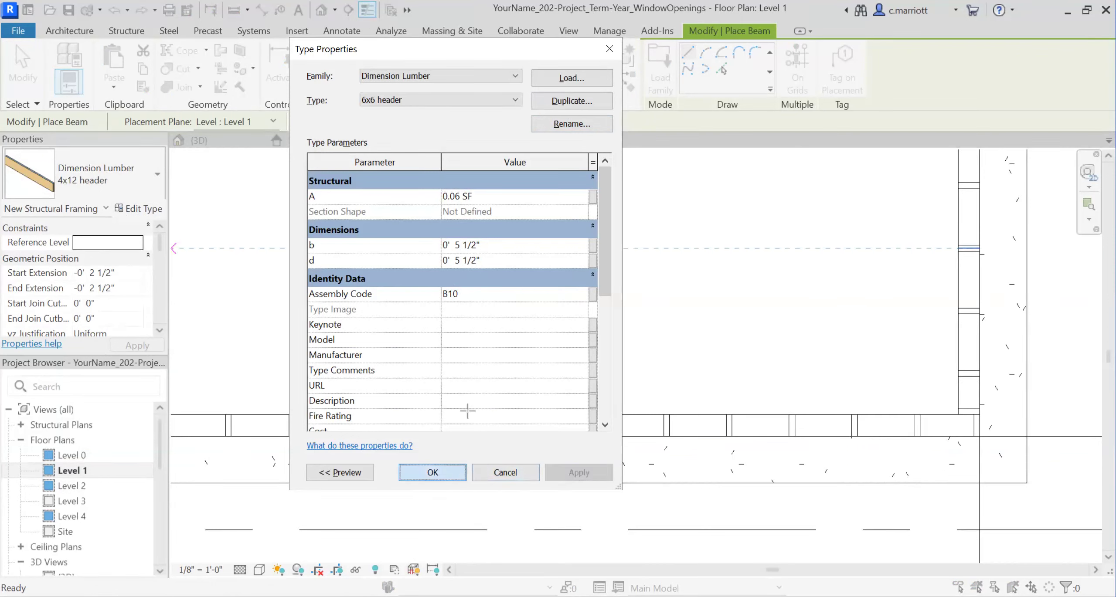
pyautogui.click(450, 476)
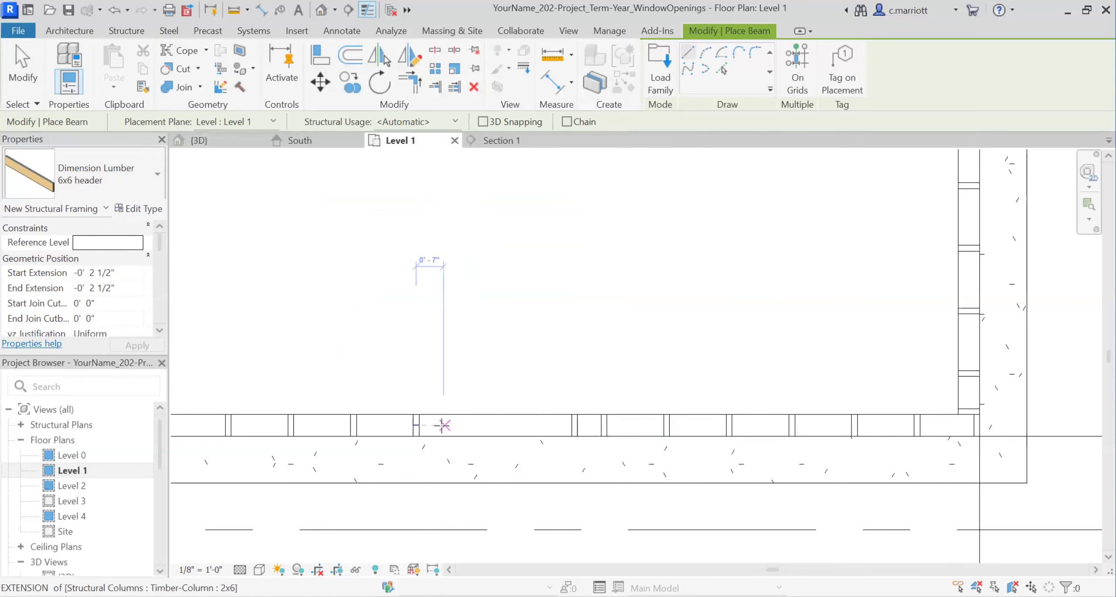
# Place the 6x6 header beam between the midpoints of the two studs flanking the widened gap in the south wall
pyautogui.scroll(1, 427, 453)
pyautogui.scroll(1, 411, 413)
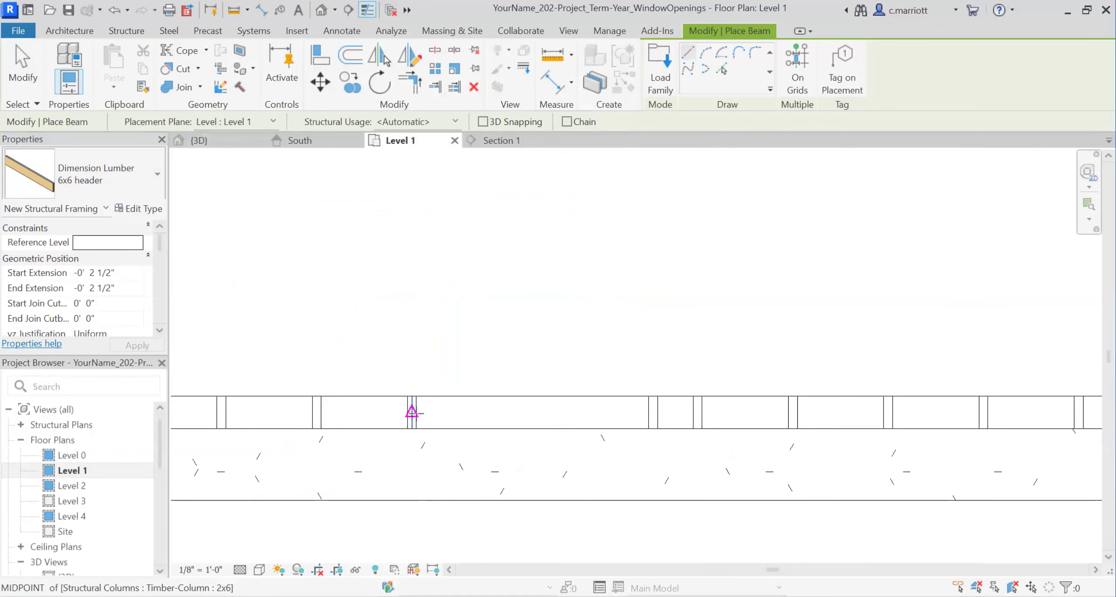
pyautogui.scroll(1, 418, 417)
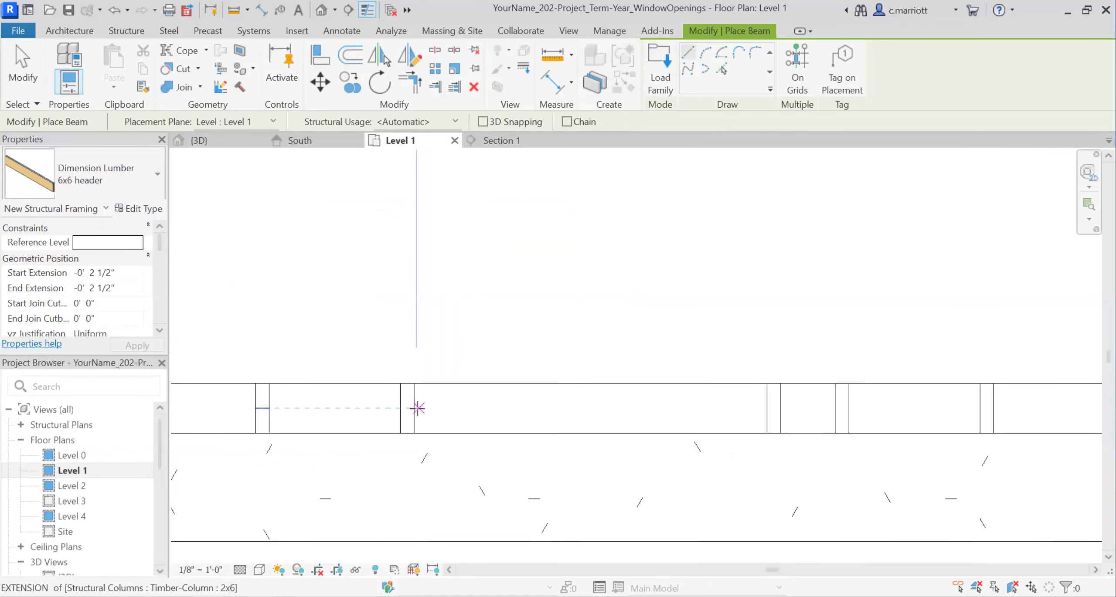
pyautogui.click(407, 408)
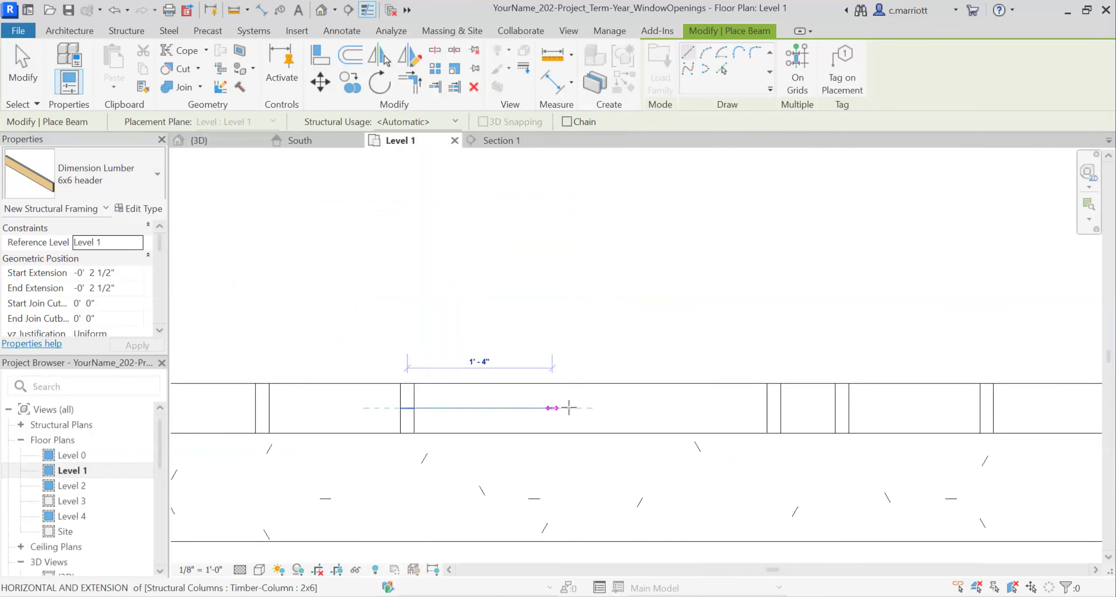
pyautogui.click(773, 407)
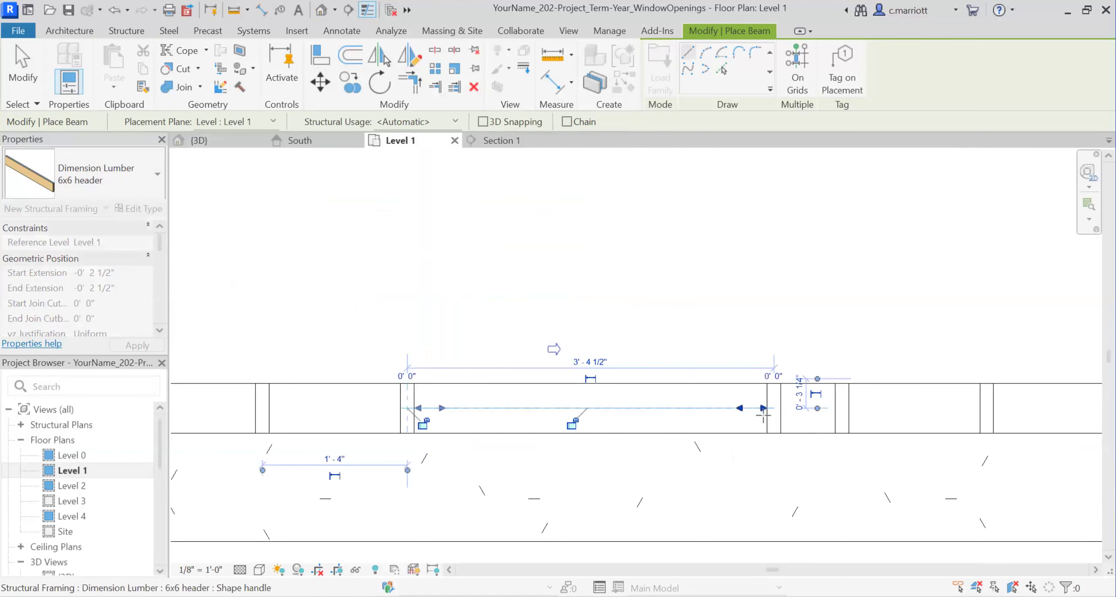
pyautogui.press('Escape')
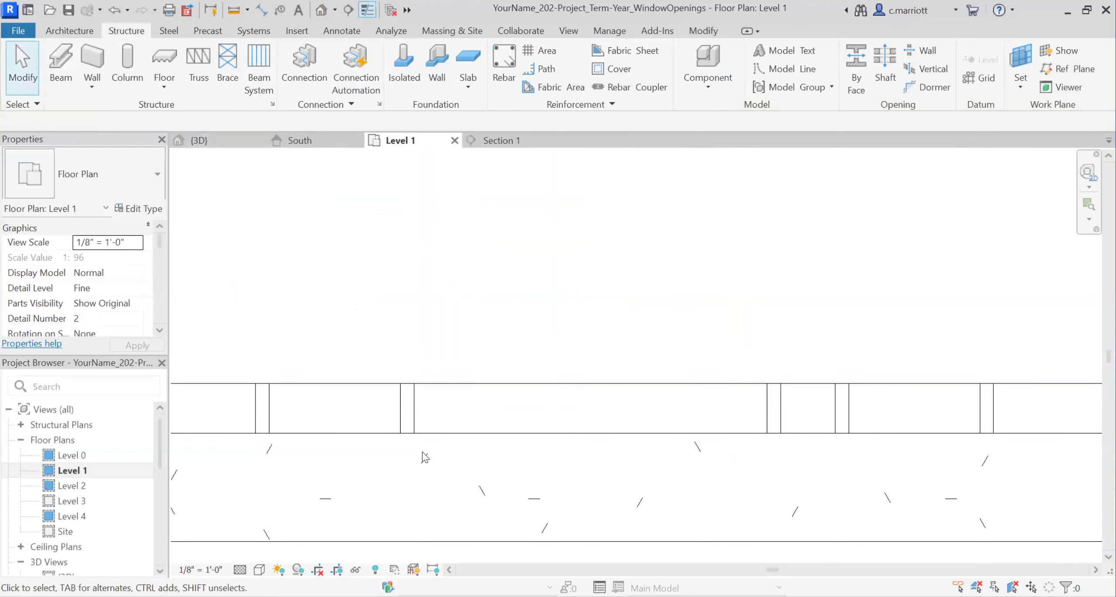
# Move the Section 2 line between grids 5 and 6 so that it cuts through the window gap
pyautogui.scroll(-3, 562, 418)
pyautogui.scroll(-15, 554, 416)
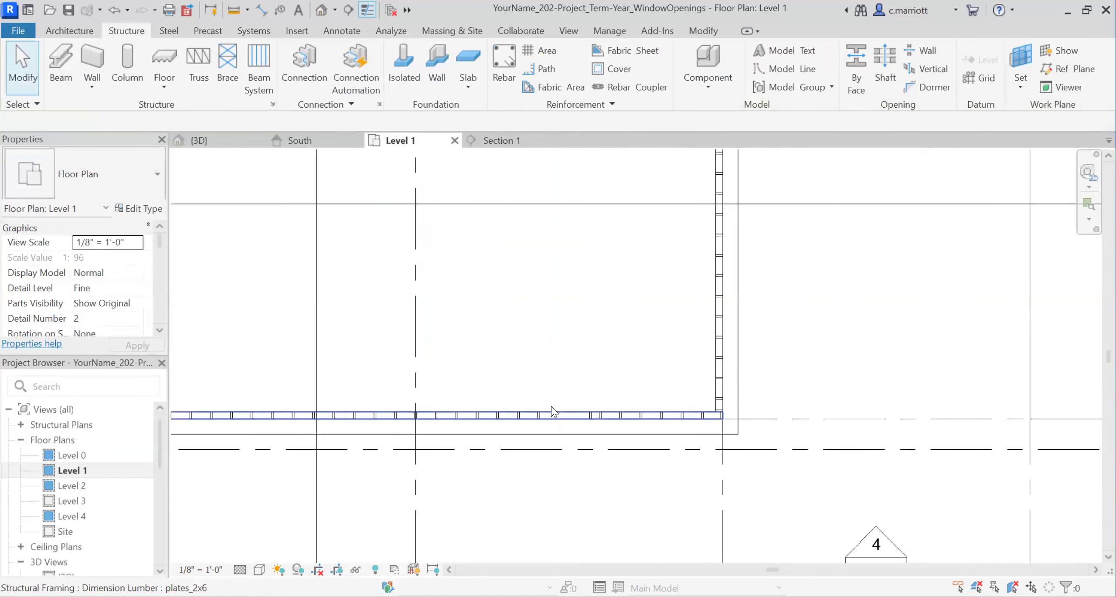
pyautogui.moveTo(473, 393); pyautogui.dragTo(436, 465, button='middle')
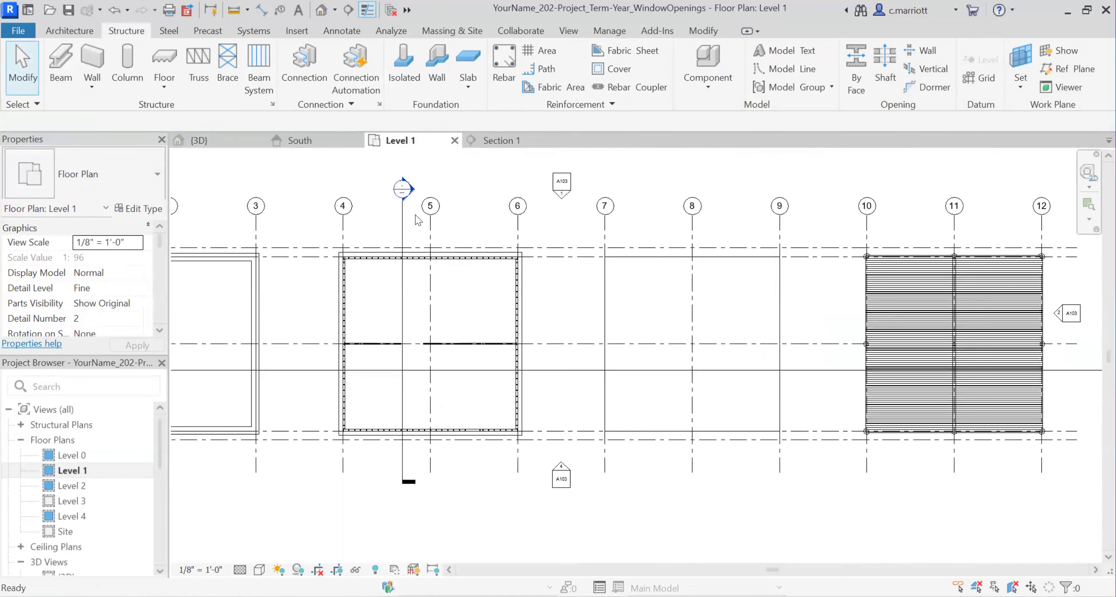
pyautogui.moveTo(403, 211); pyautogui.dragTo(474, 218)
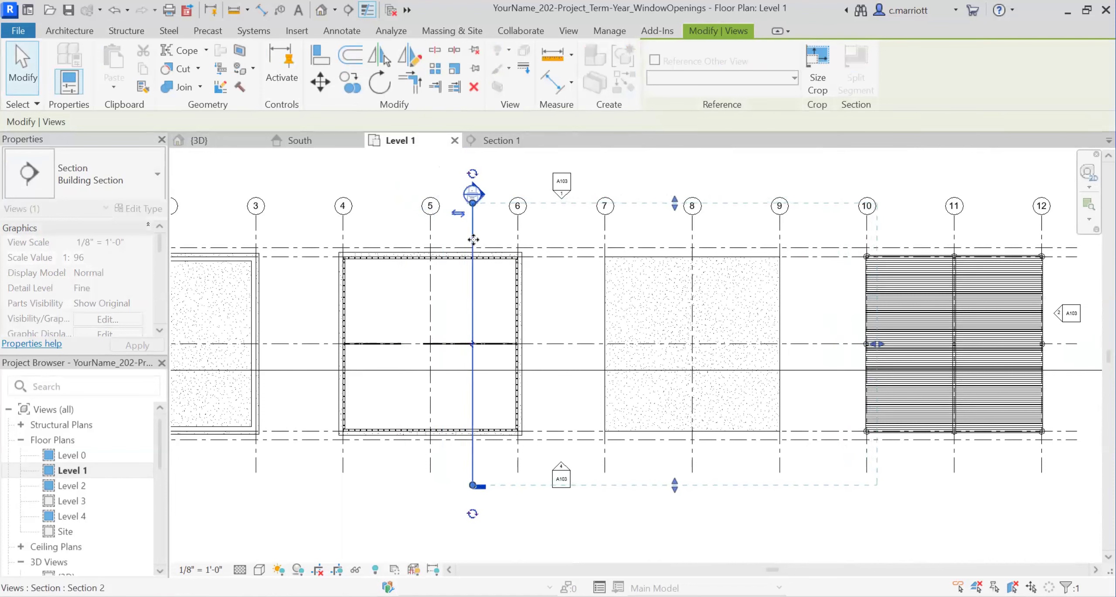
pyautogui.press('Escape')
# Open the Section 2 view and locate the 6x6 header at Level 1 in the south wall
pyautogui.scroll(-2, 50, 567)
pyautogui.scroll(-4, 52, 557)
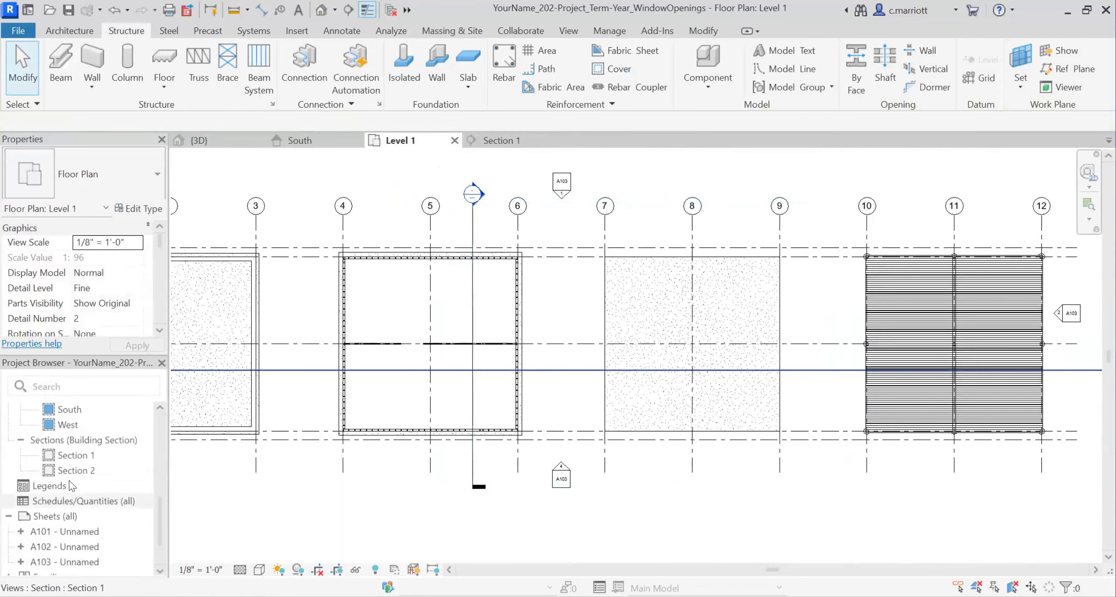
pyautogui.doubleClick(69, 468)
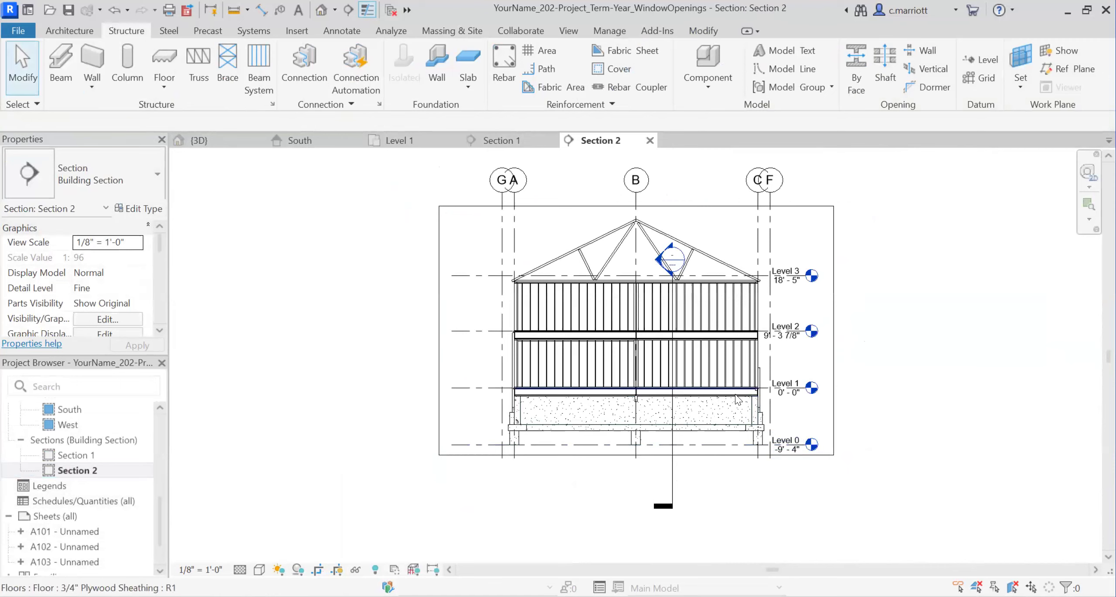
pyautogui.scroll(4, 721, 408)
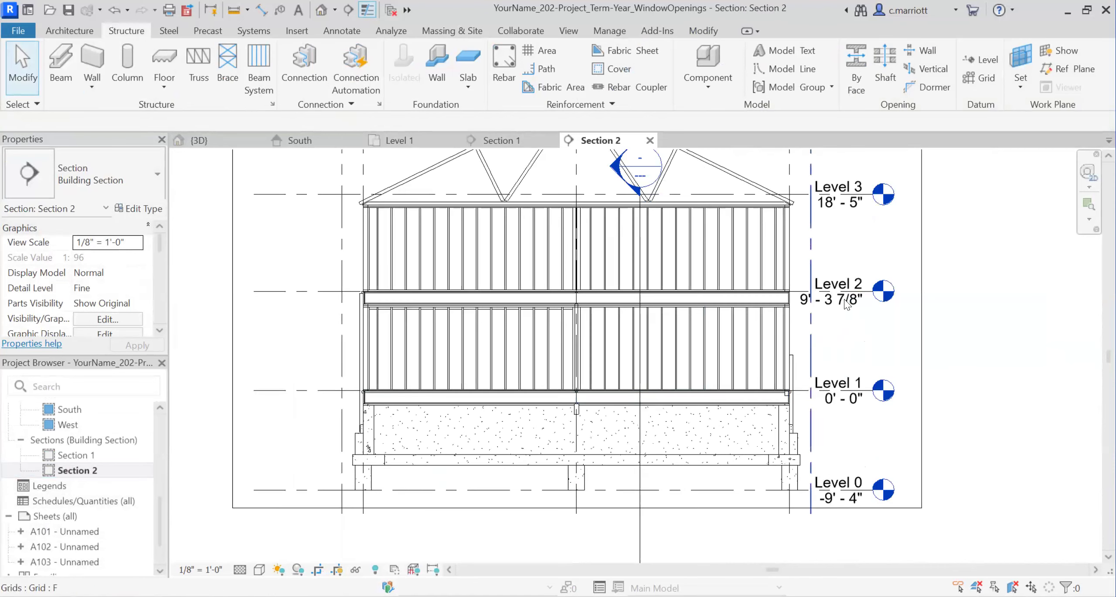
pyautogui.scroll(4, 801, 403)
pyautogui.scroll(4, 778, 366)
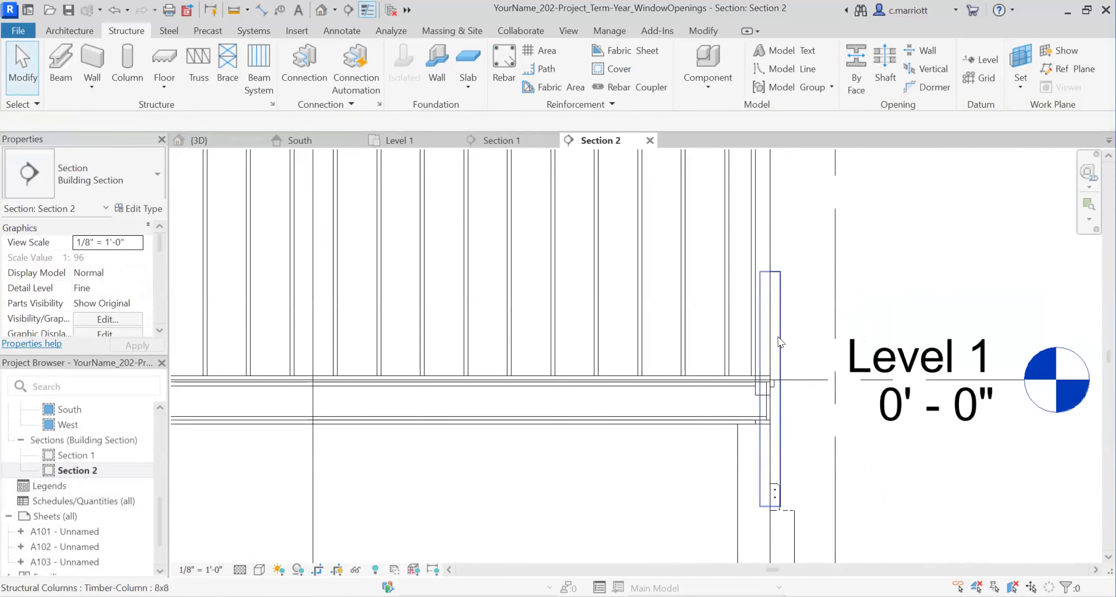
pyautogui.scroll(1, 678, 492)
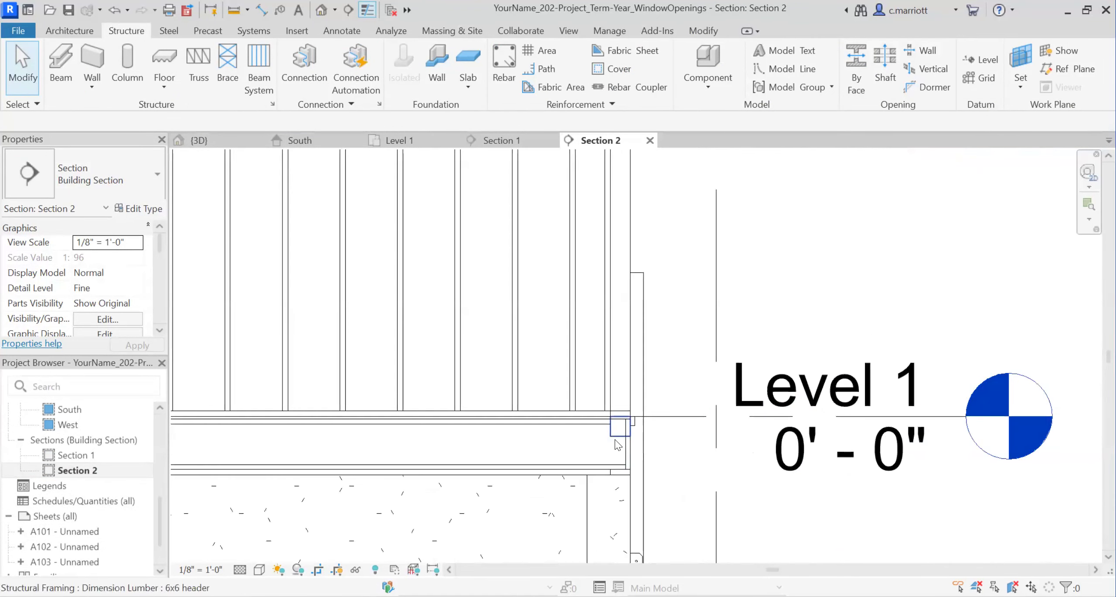
# Set the 6x6 header's Start Level Offset to 7' 4 3/8"
pyautogui.click(619, 434)
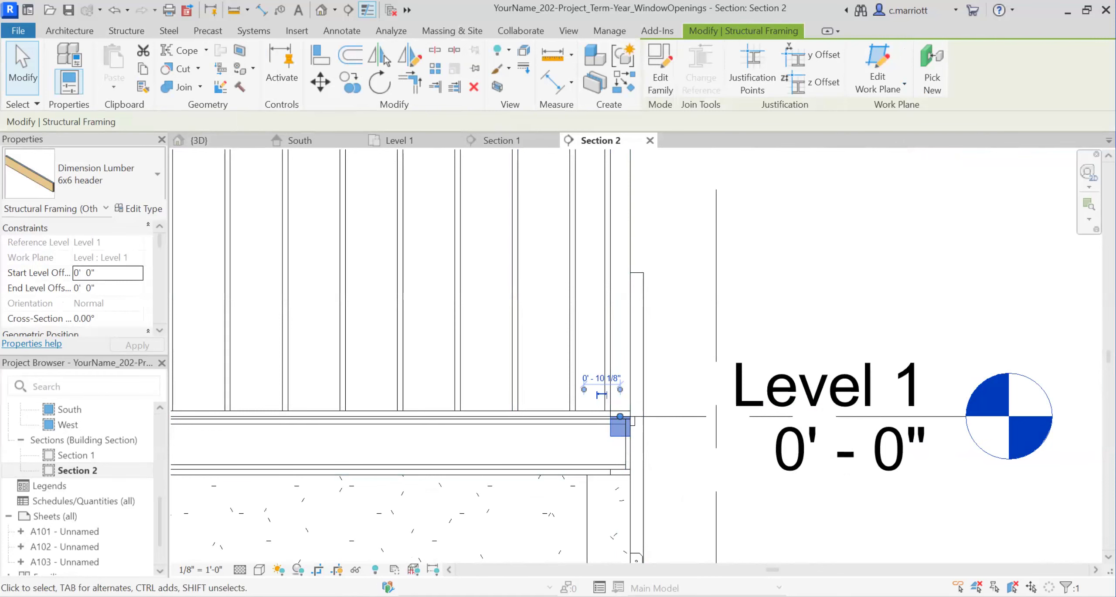
pyautogui.scroll(-2, 519, 399)
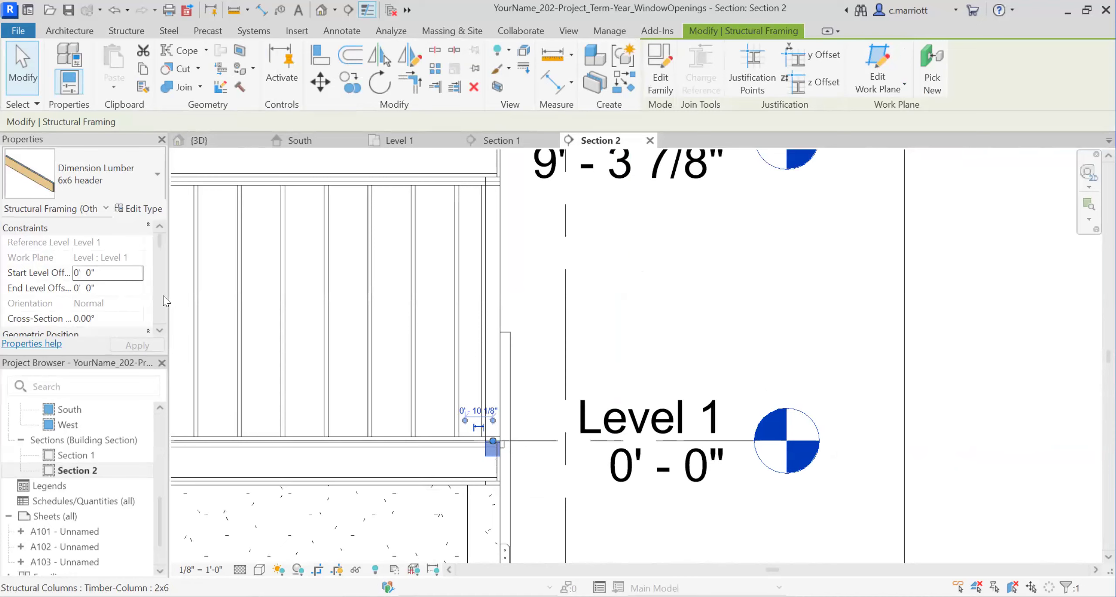
pyautogui.scroll(-3, 160, 298)
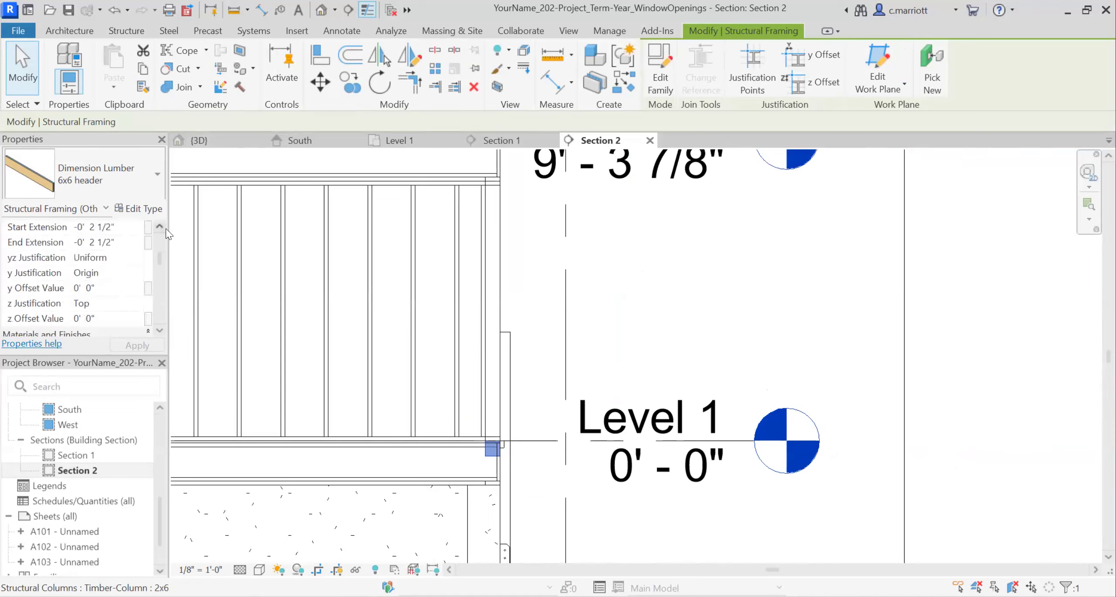
pyautogui.scroll(3, 157, 258)
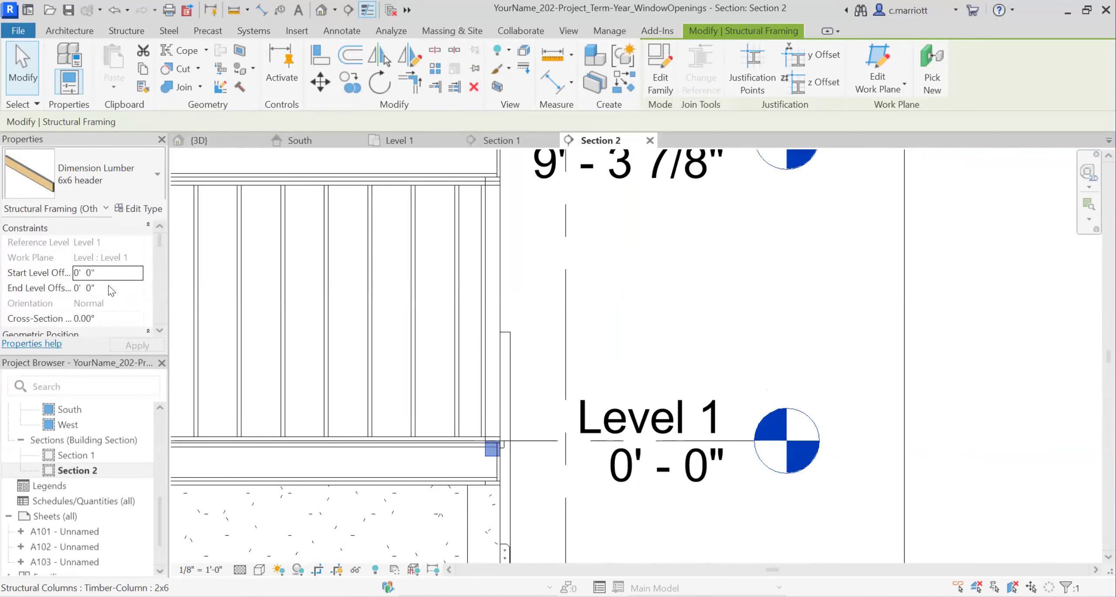
pyautogui.moveTo(99, 275); pyautogui.dragTo(42, 279)
pyautogui.write("7'")
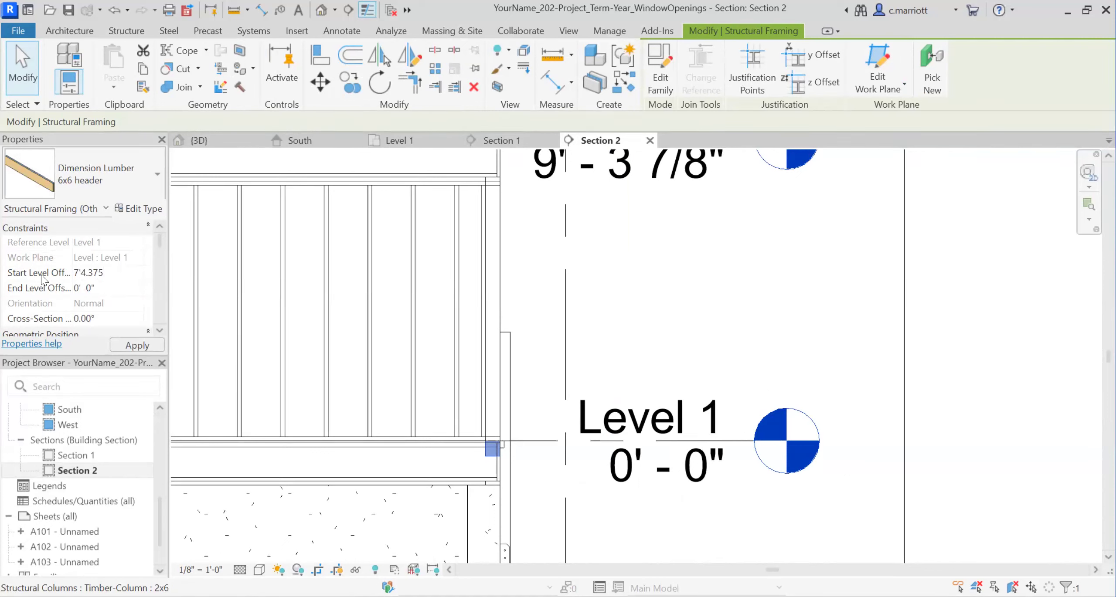
pyautogui.write('4.375')
pyautogui.press('Return')
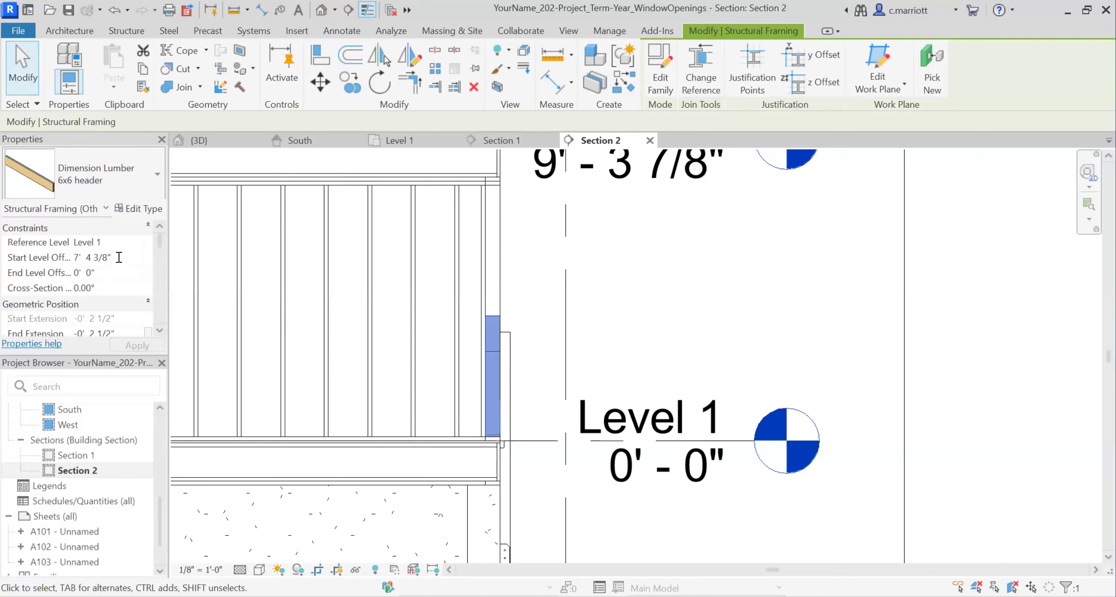
# Copy the header's start offset into its End Level Offset, setting it to 7' 4 3/8" to level the beam
pyautogui.click(68, 261)
pyautogui.hotkey('ctrl', 'c')
pyautogui.click(93, 274)
pyautogui.moveTo(103, 273); pyautogui.dragTo(29, 276)
pyautogui.hotkey('ctrl', 'v')
pyautogui.press('Return')
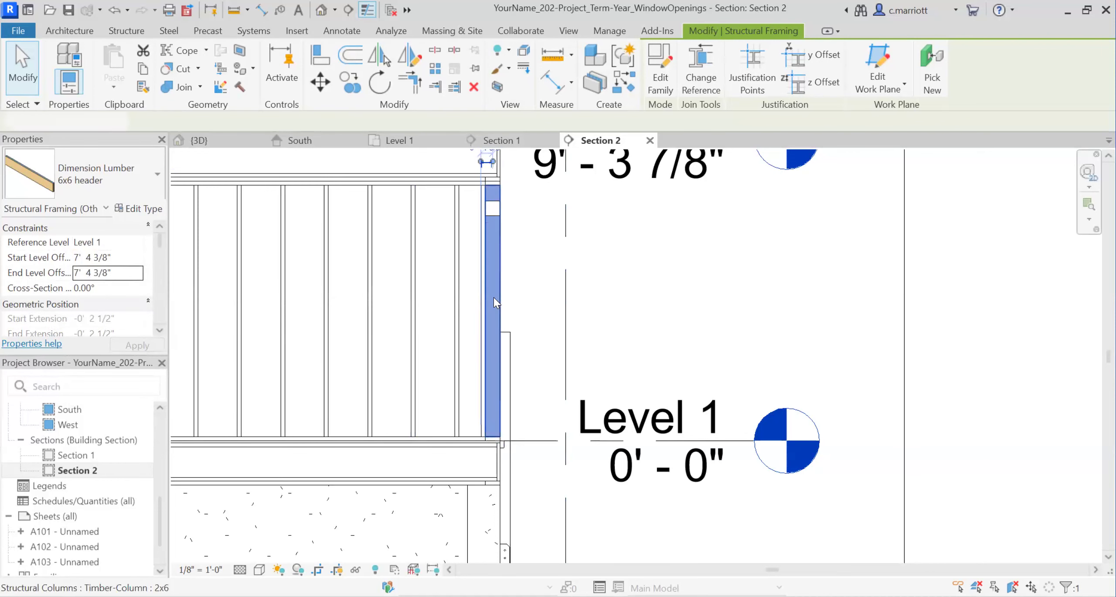
# Measure the vertical distance from the underside of the raised header to Level 1
pyautogui.click(493, 298)
pyautogui.scroll(1, 498, 219)
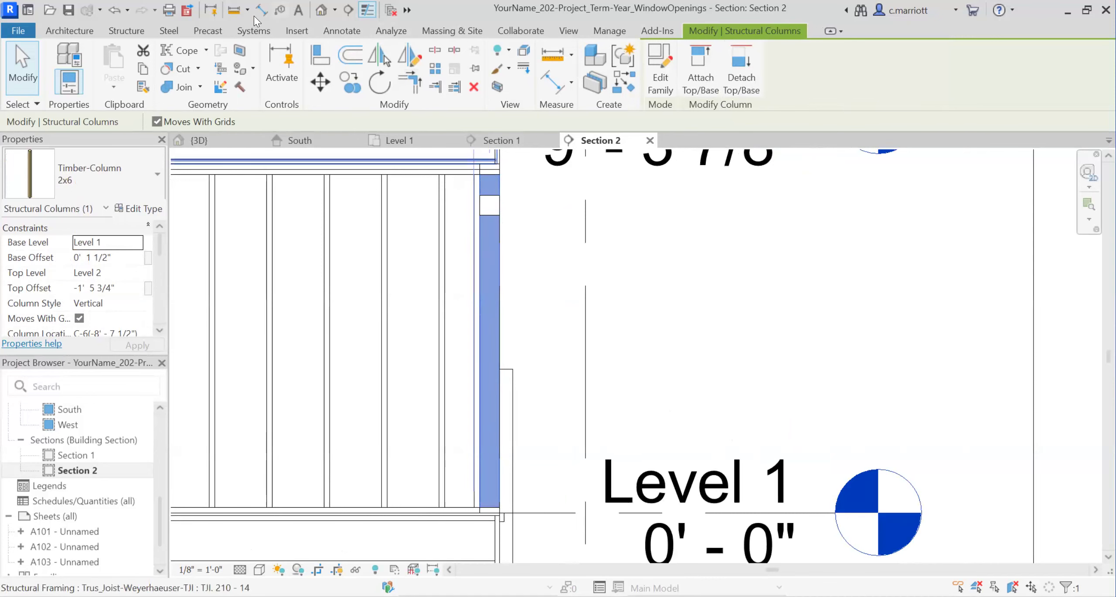
pyautogui.click(234, 10)
pyautogui.click(479, 214)
pyautogui.scroll(1, 479, 515)
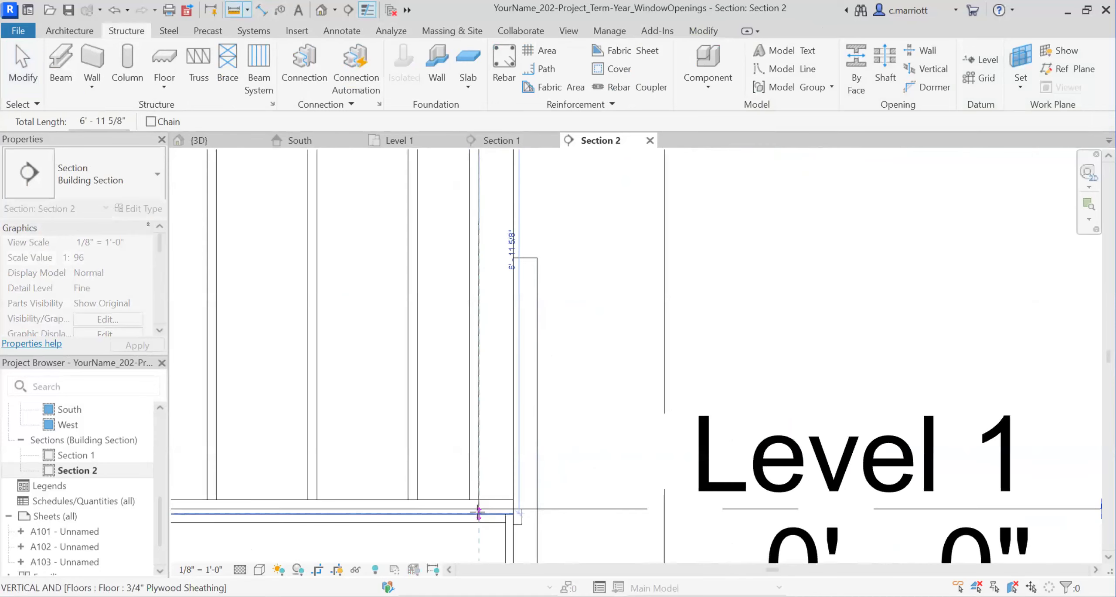
pyautogui.click(478, 509)
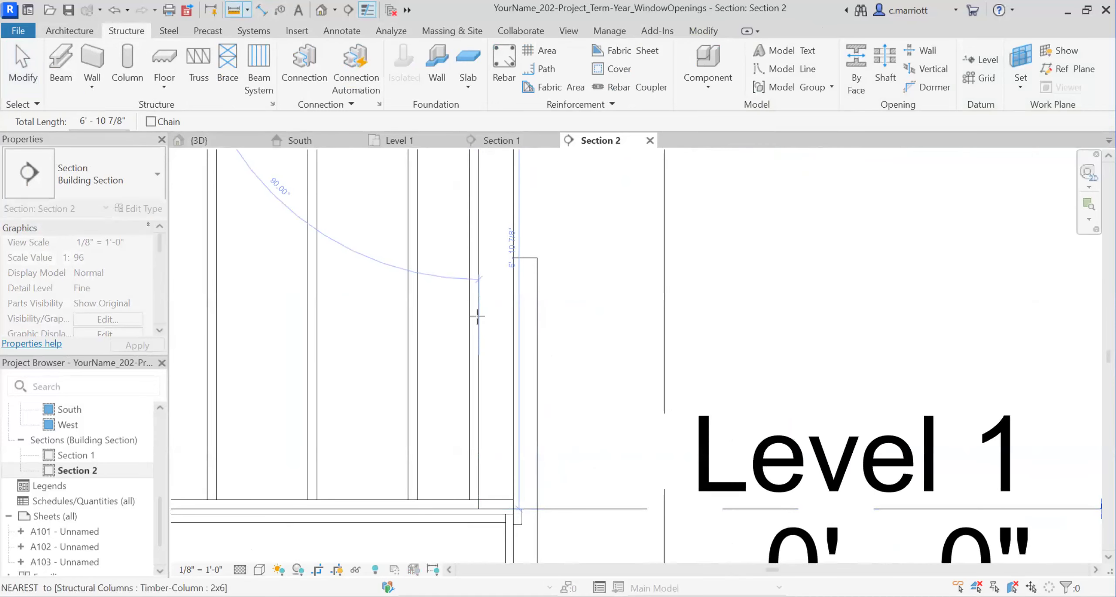
pyautogui.scroll(-4, 526, 368)
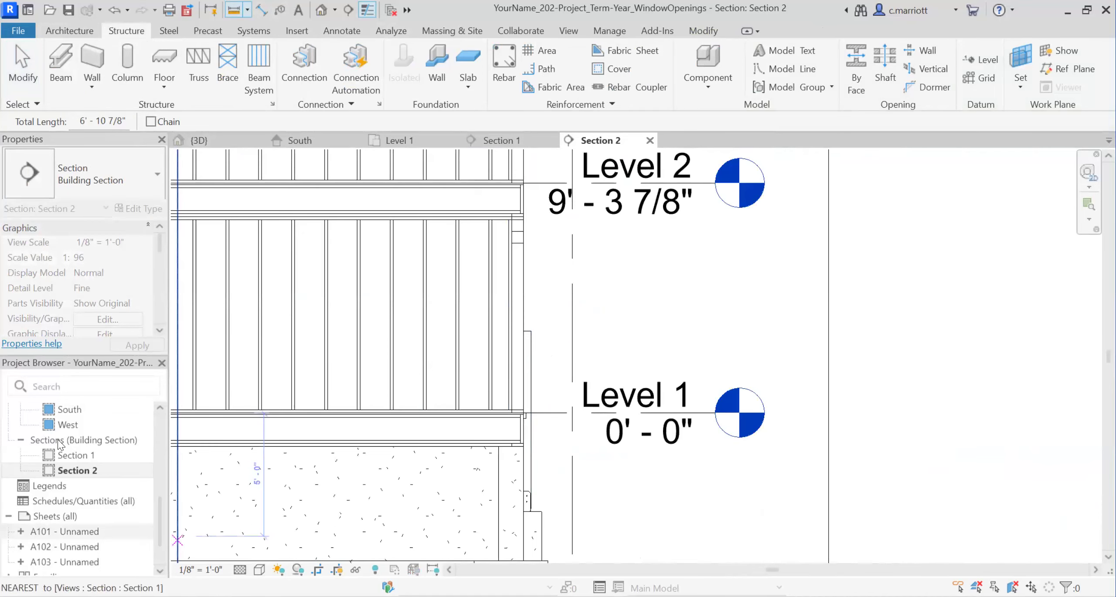
# Open the South elevation and inspect the raised header between the studs of the window gap
pyautogui.doubleClick(71, 408)
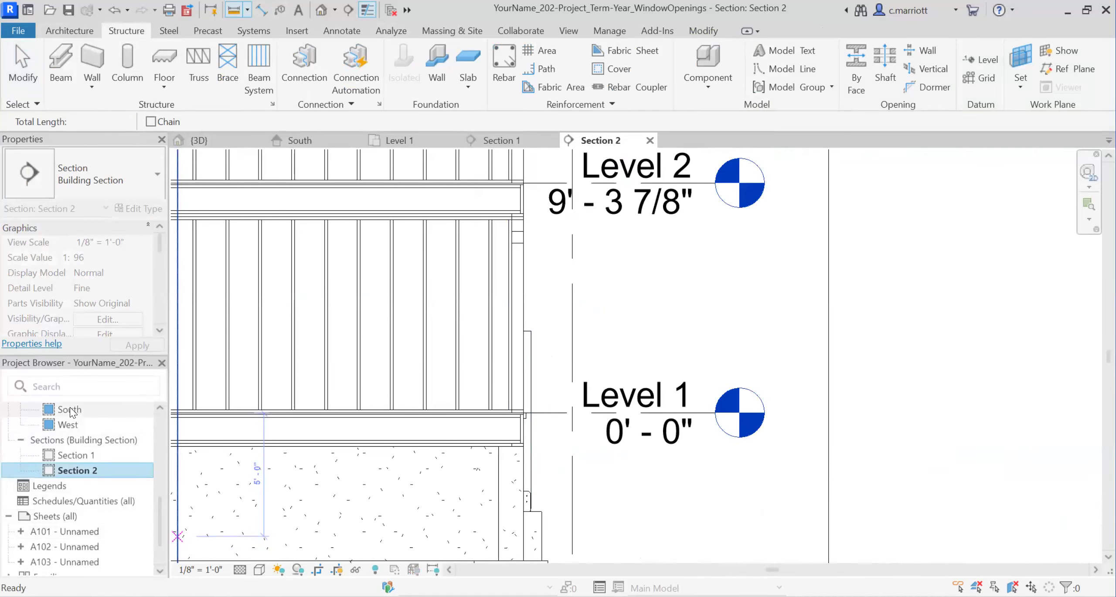
pyautogui.doubleClick(69, 408)
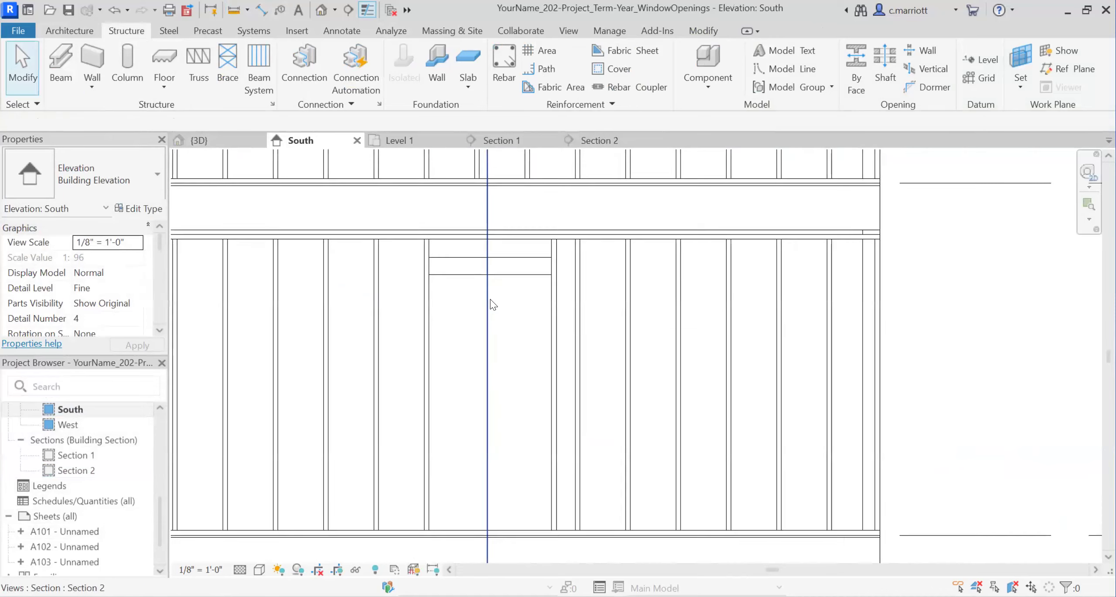
pyautogui.scroll(2, 489, 300)
pyautogui.scroll(-2, 466, 461)
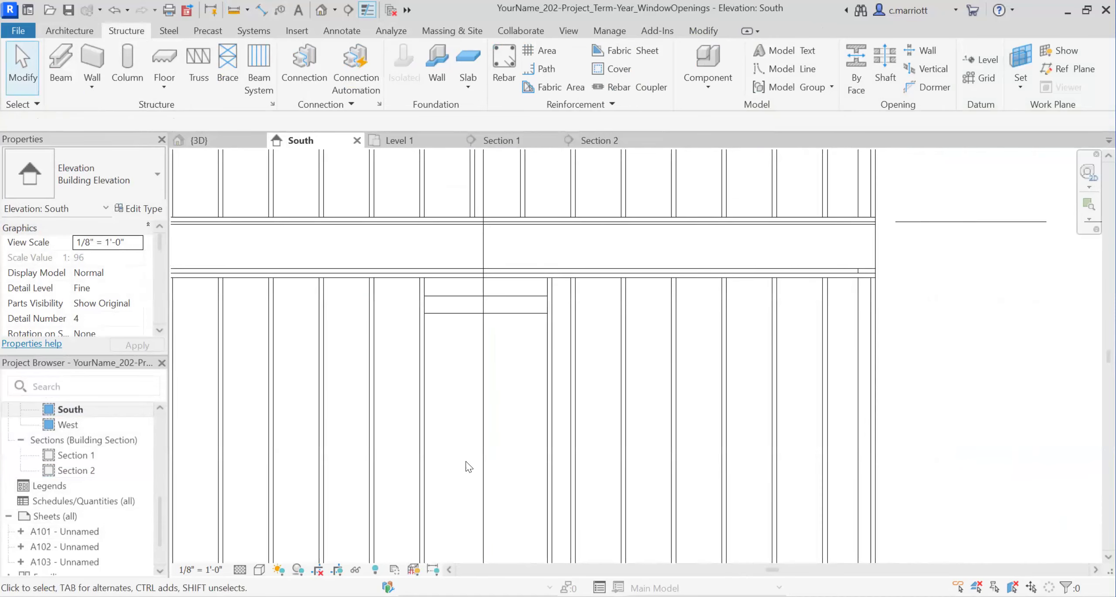
pyautogui.moveTo(449, 436); pyautogui.dragTo(452, 483, button='middle')
pyautogui.scroll(1, 443, 361)
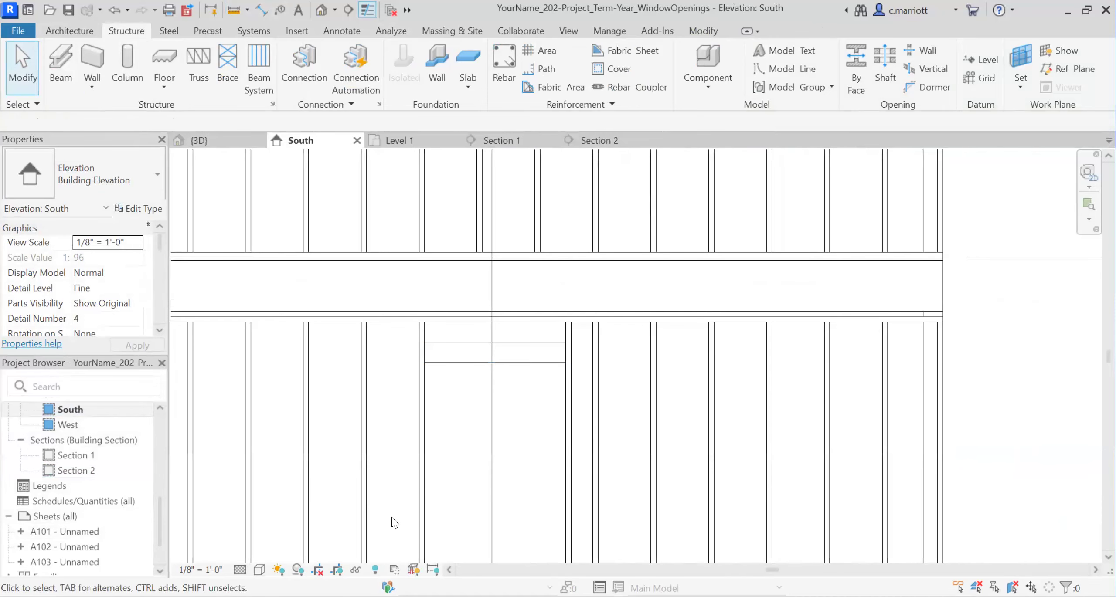
pyautogui.scroll(-1, 406, 499)
# Switch to the browser and check the Andersen 100 Series casement window size chart, then return to Revit
pyautogui.hotkey('alt', 'Tab')
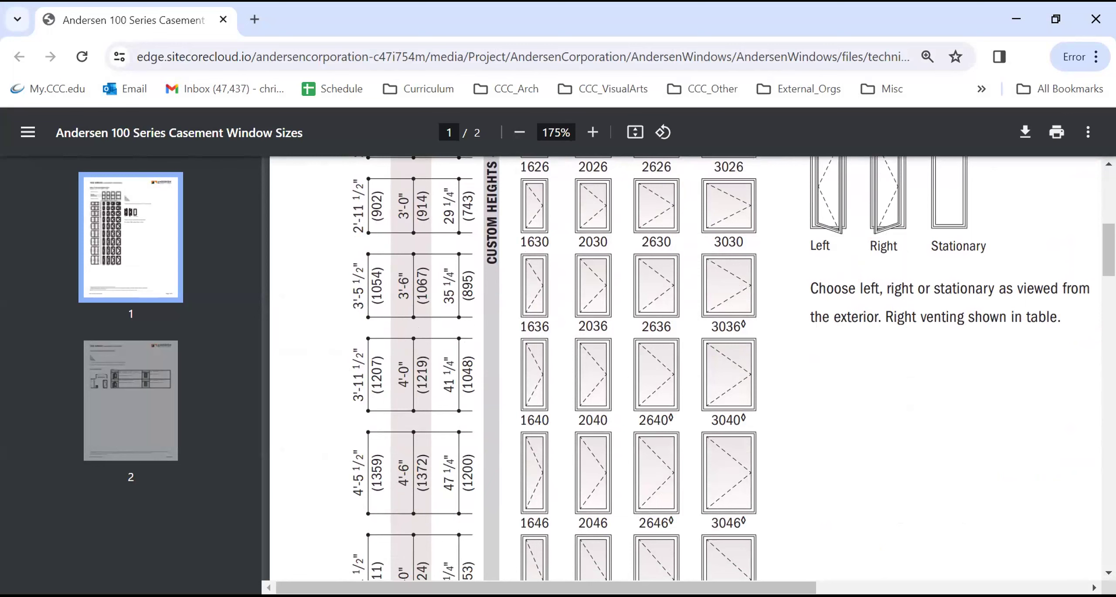
pyautogui.hotkey('alt', 'Tab')
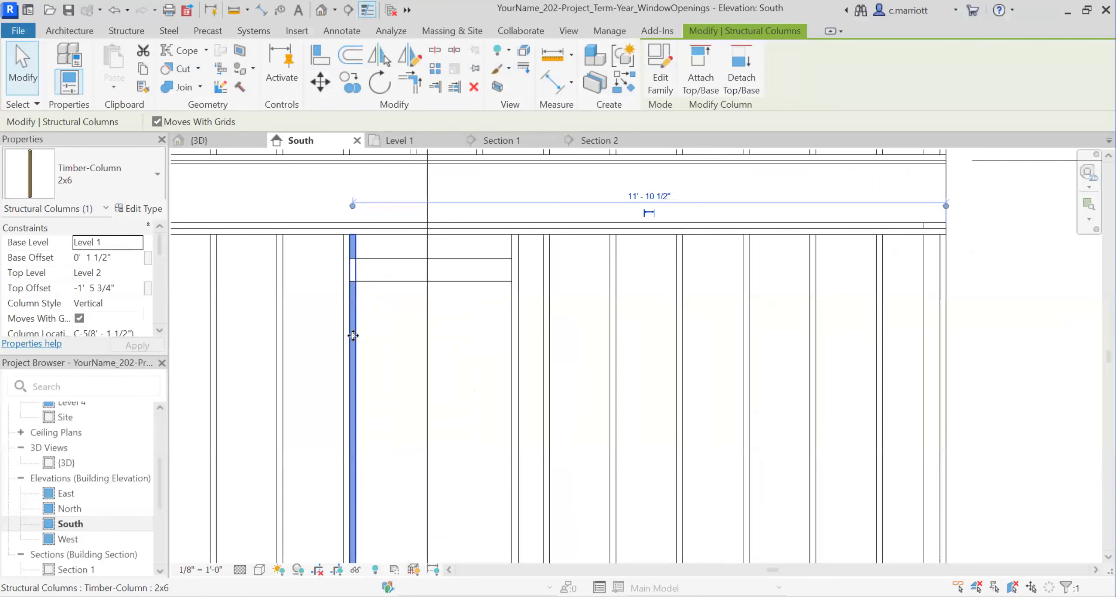
# Copy the 2x6 stud at the right-hand end of the header 1.5" inward, into the window opening
pyautogui.click(363, 375)
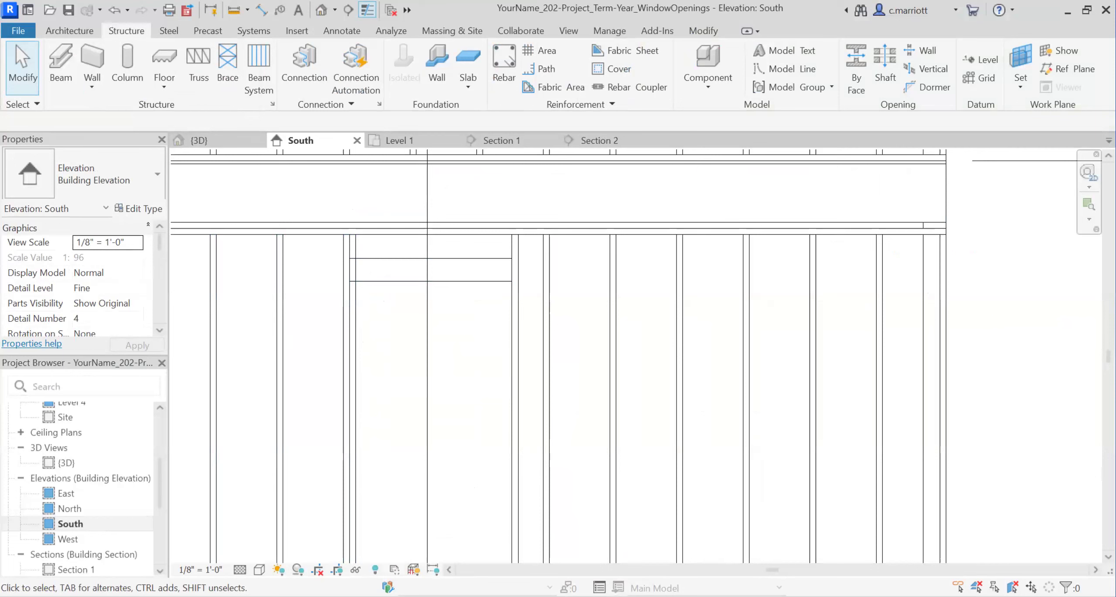
pyautogui.click(513, 368)
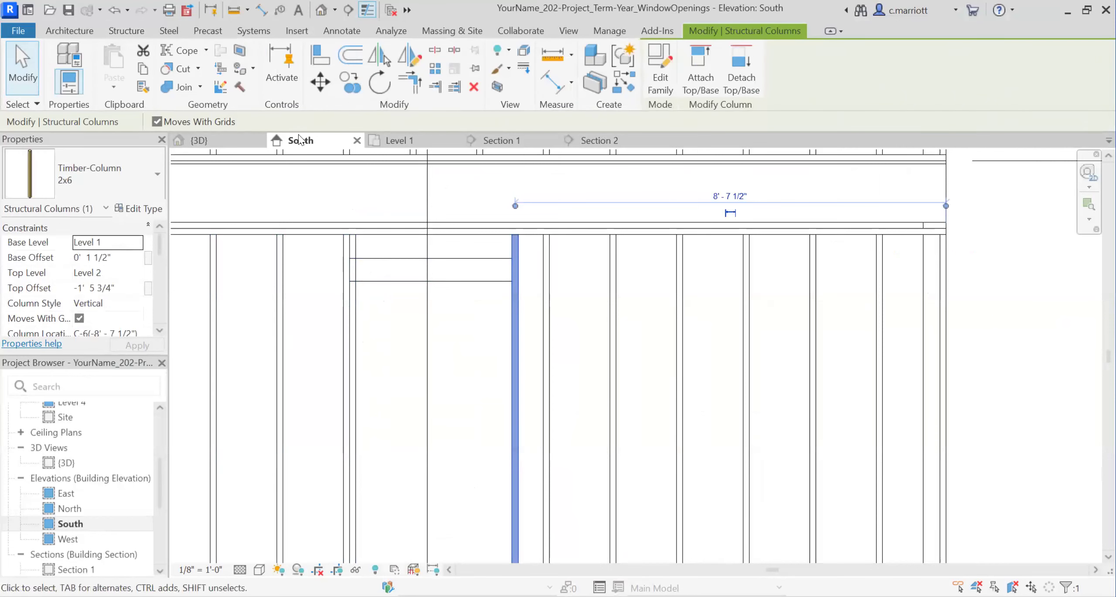
pyautogui.click(344, 84)
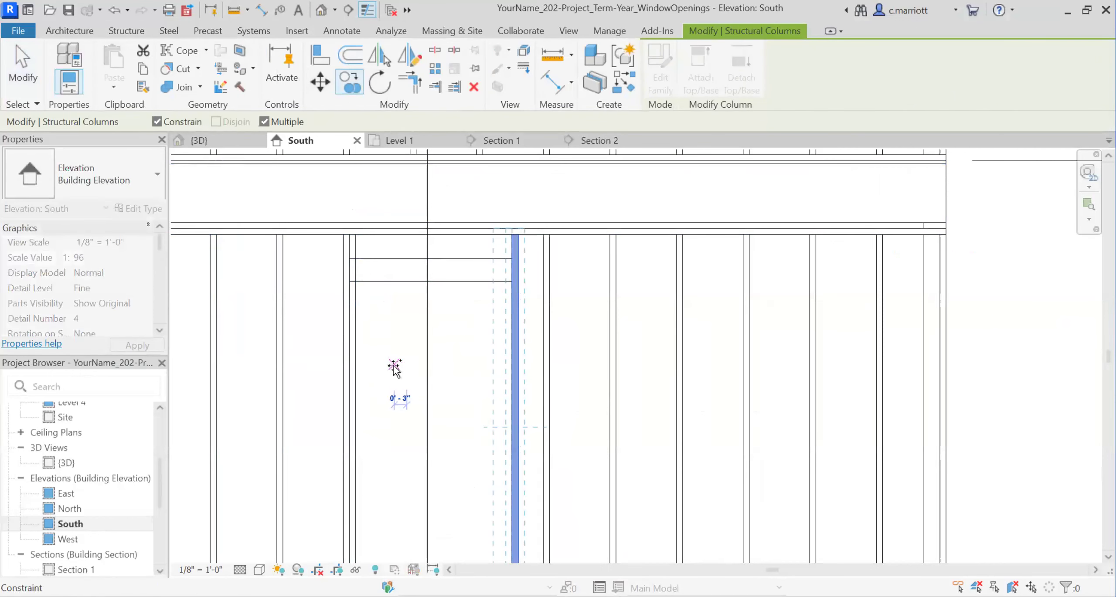
pyautogui.write('1.5"')
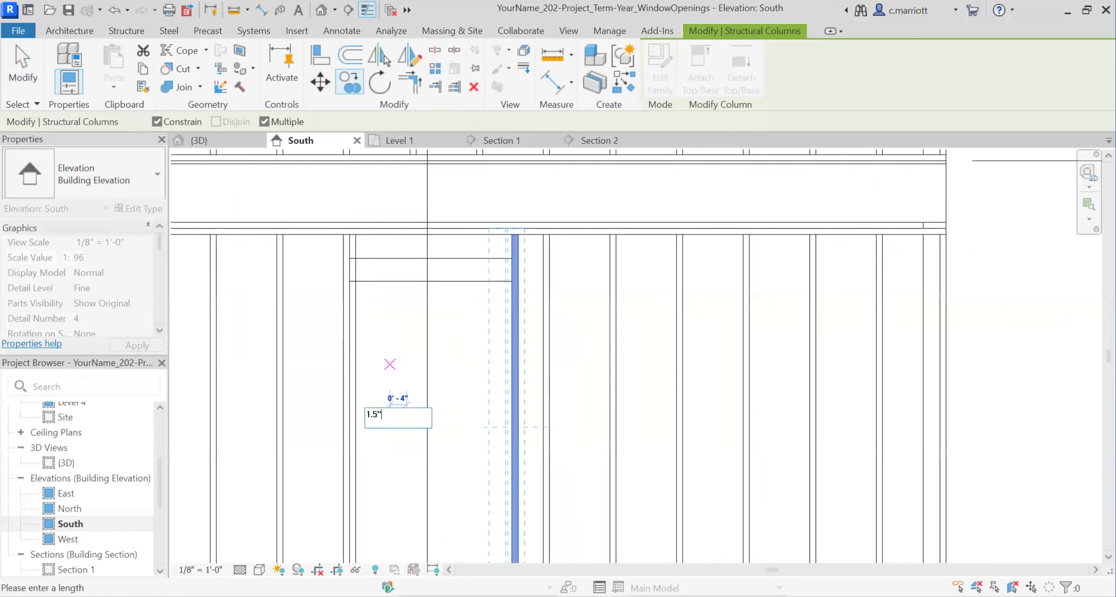
pyautogui.press('Return')
pyautogui.press('Escape')
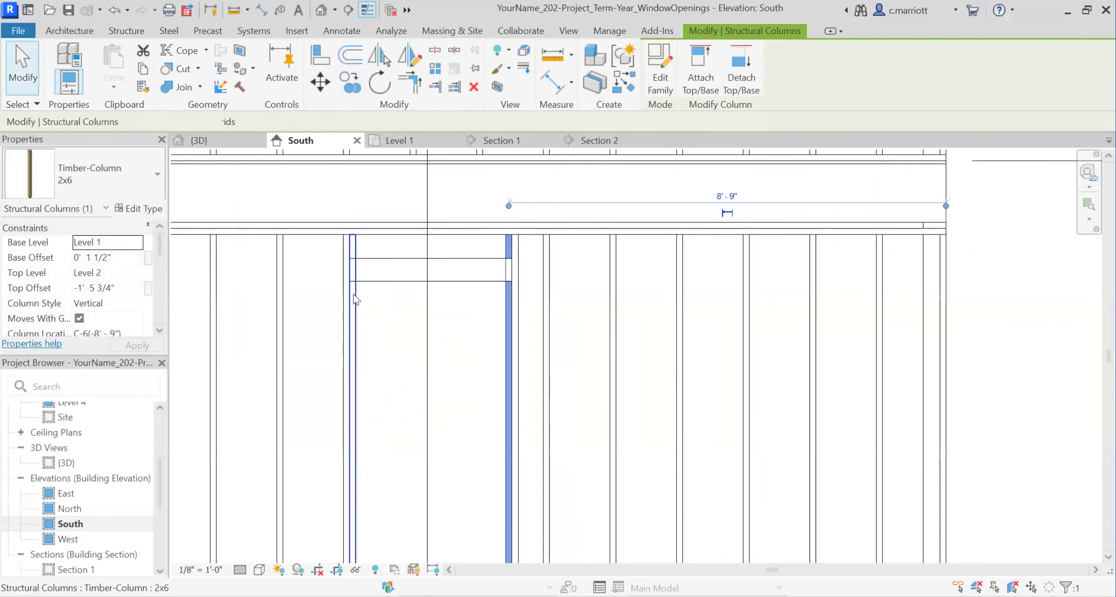
# Set the top offset of the 2x6 inner stud at the header's left-hand end to -2' 5" from Level 2
pyautogui.click(353, 294)
pyautogui.click(110, 288)
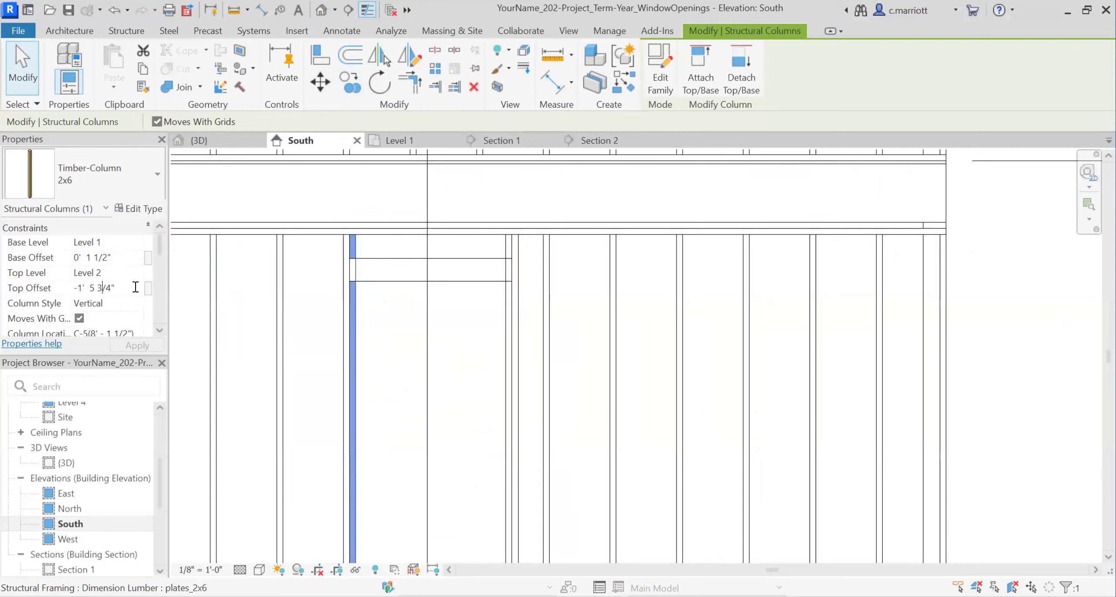
pyautogui.moveTo(124, 287); pyautogui.dragTo(73, 288)
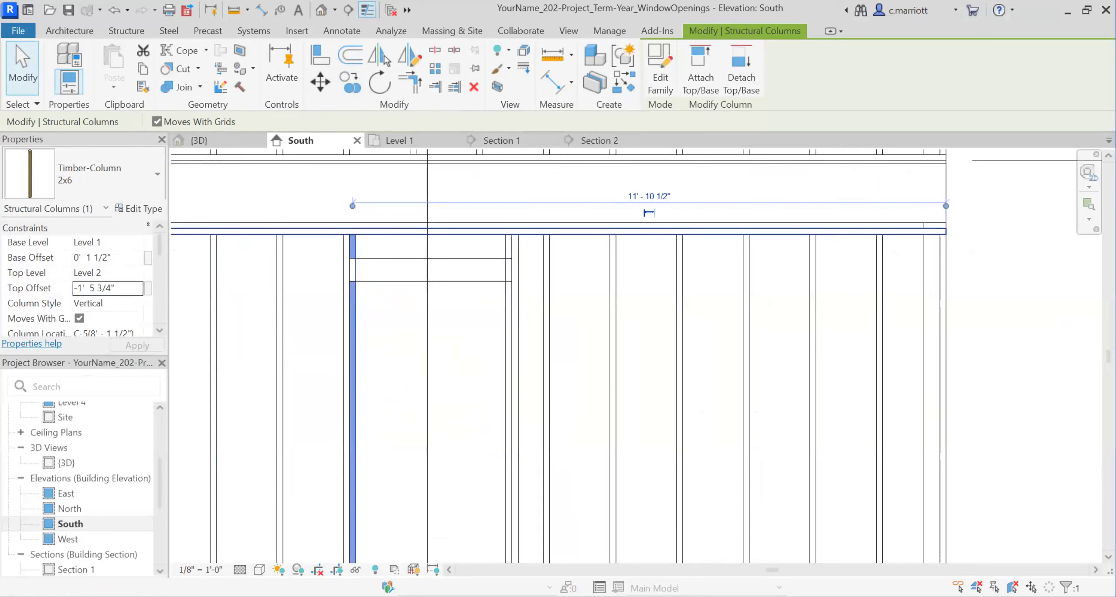
pyautogui.moveTo(74, 289); pyautogui.dragTo(122, 292)
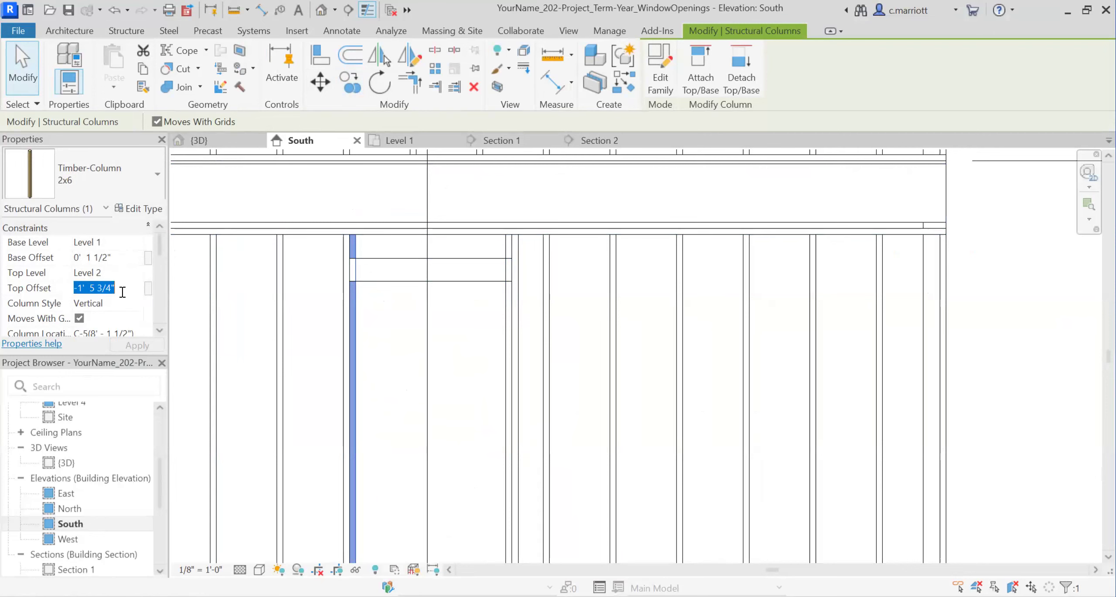
pyautogui.write("-2' 5")
pyautogui.press('Return')
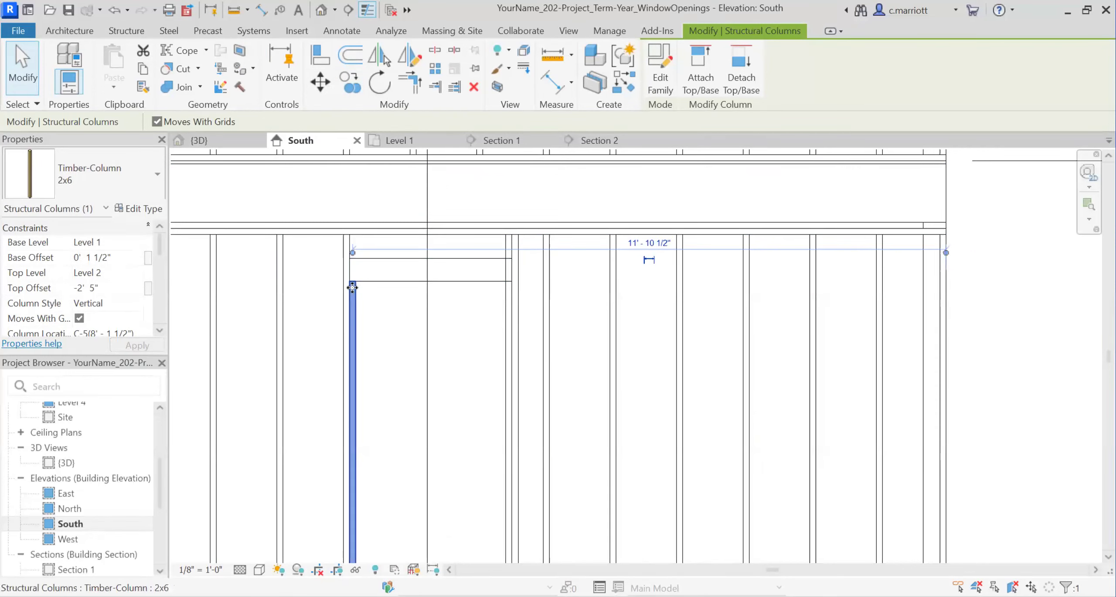
# Set the top offset of the 2x6 inner stud at the header's right-hand end to -2' 5" as well
pyautogui.click(507, 308)
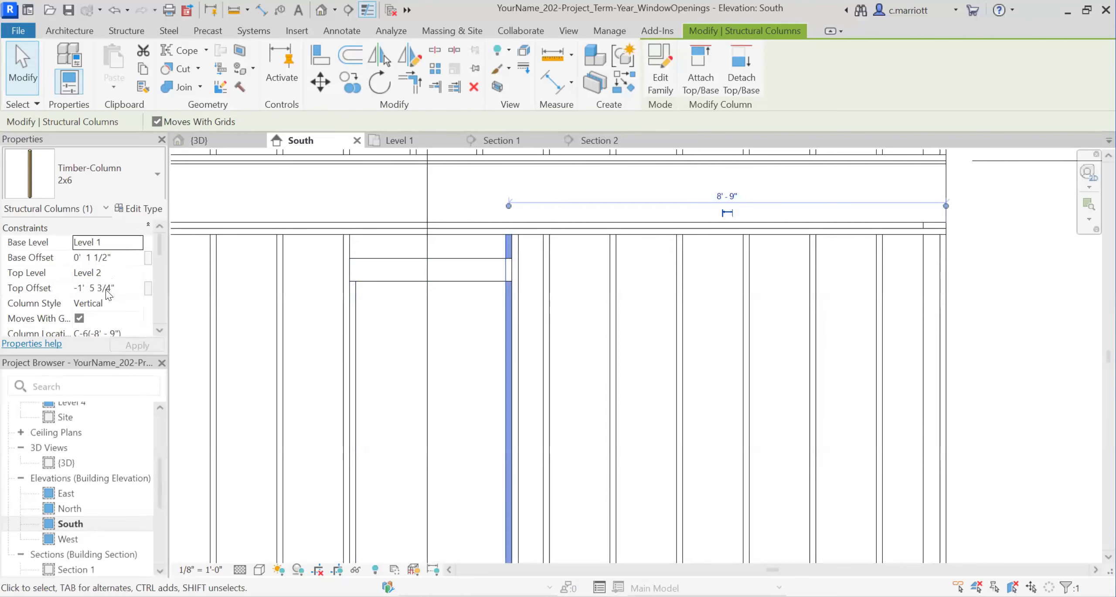
pyautogui.click(123, 302)
pyautogui.write('-2 5')
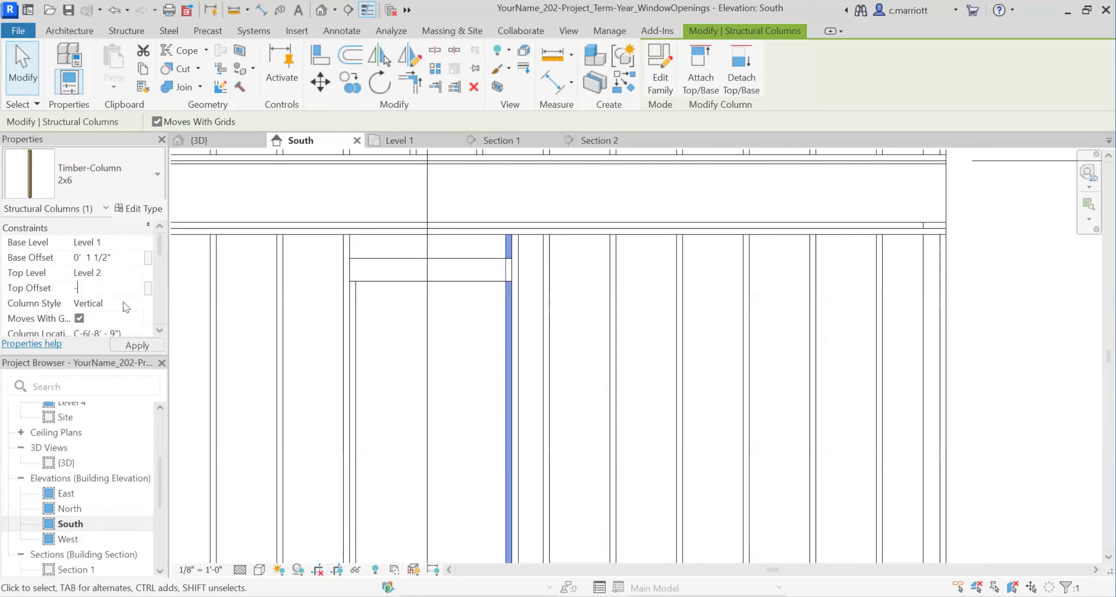
pyautogui.press('Return')
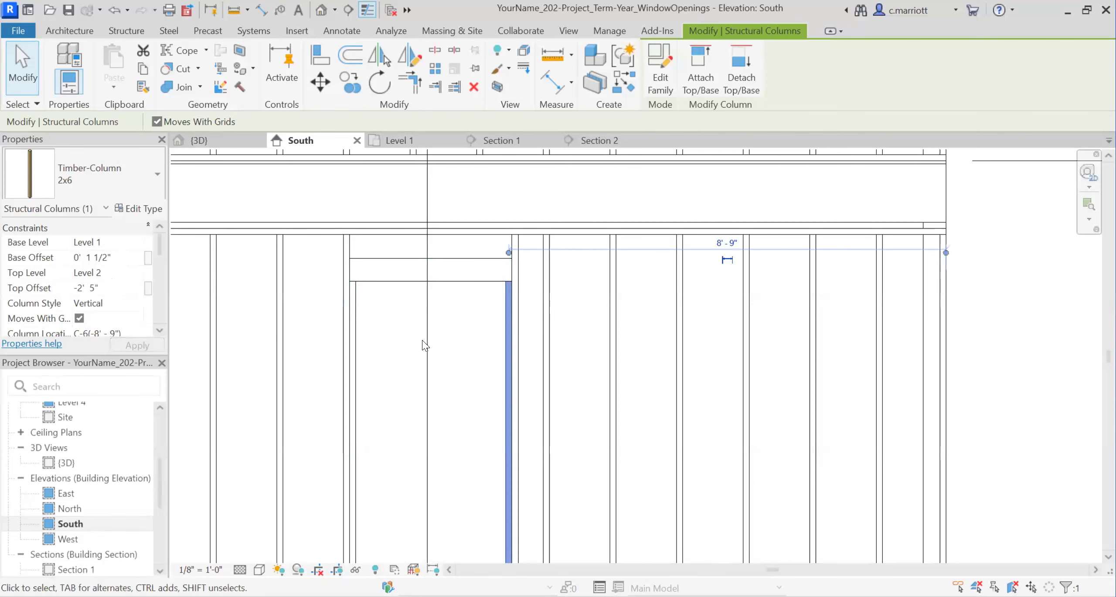
pyautogui.click(461, 336)
pyautogui.scroll(-3, 463, 336)
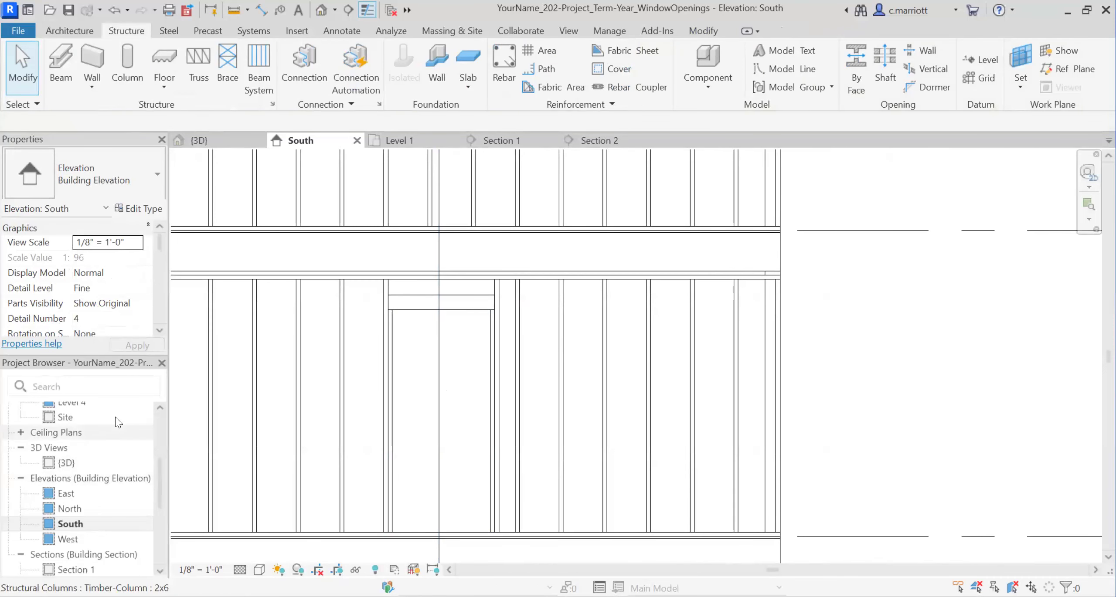
# In the Level 1 floor plan, place a 2x6 rough sill beam between the midpoints of the two inner studs of the window opening
pyautogui.click(161, 424)
pyautogui.scroll(3, 161, 424)
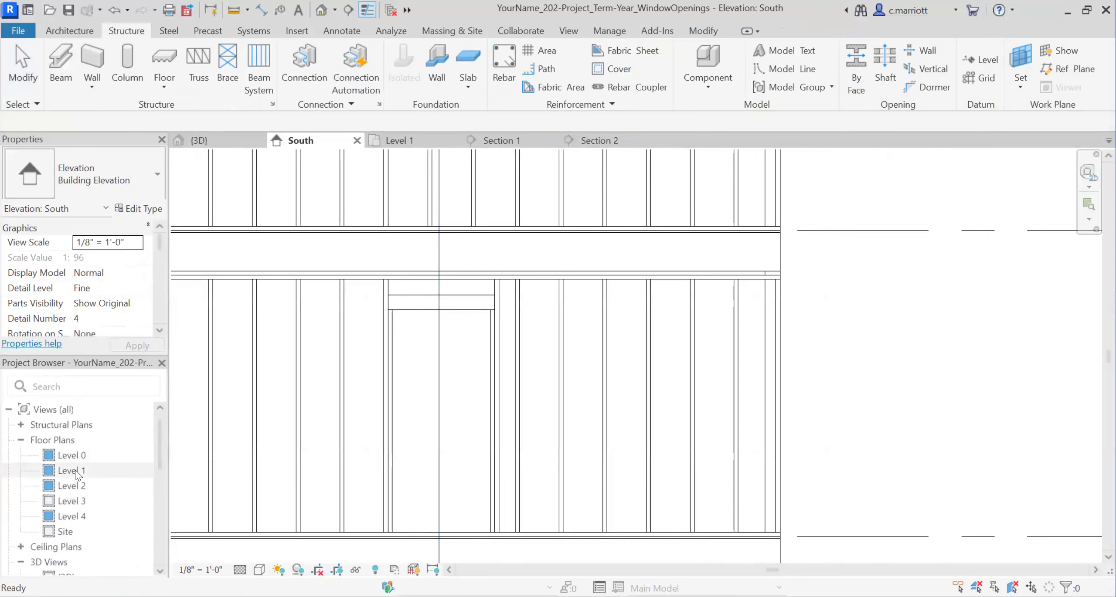
pyautogui.doubleClick(69, 471)
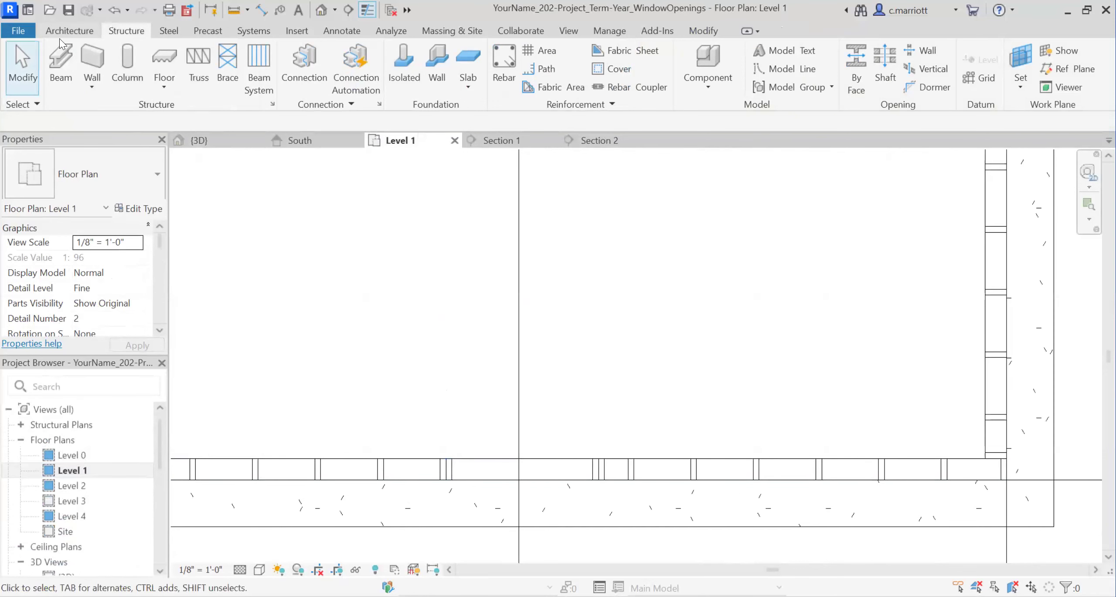
pyautogui.press('b')
pyautogui.press('m')
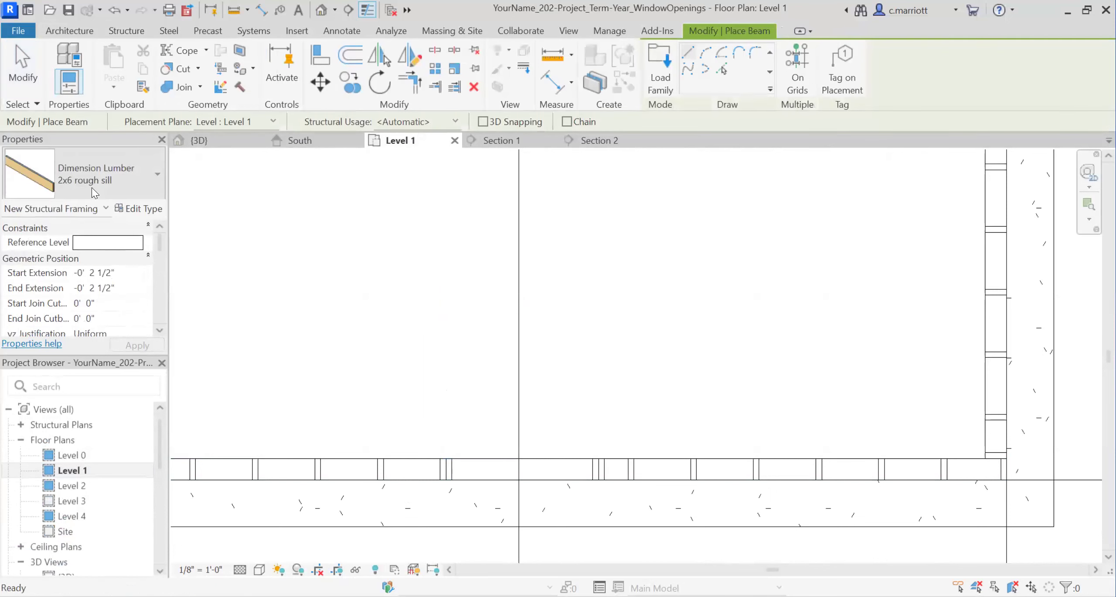
pyautogui.click(449, 469)
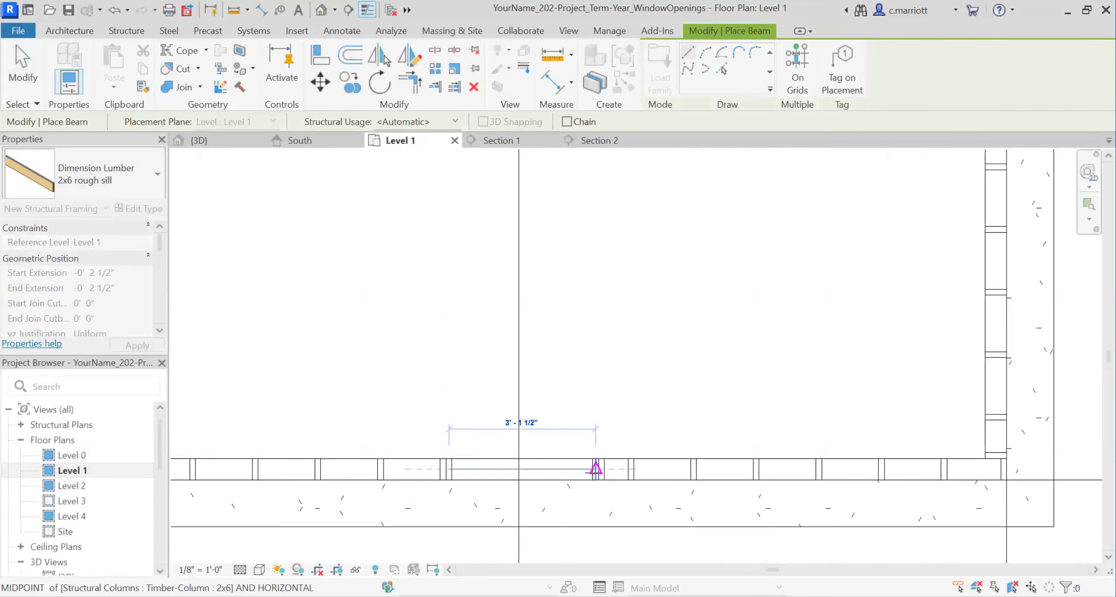
pyautogui.click(596, 469)
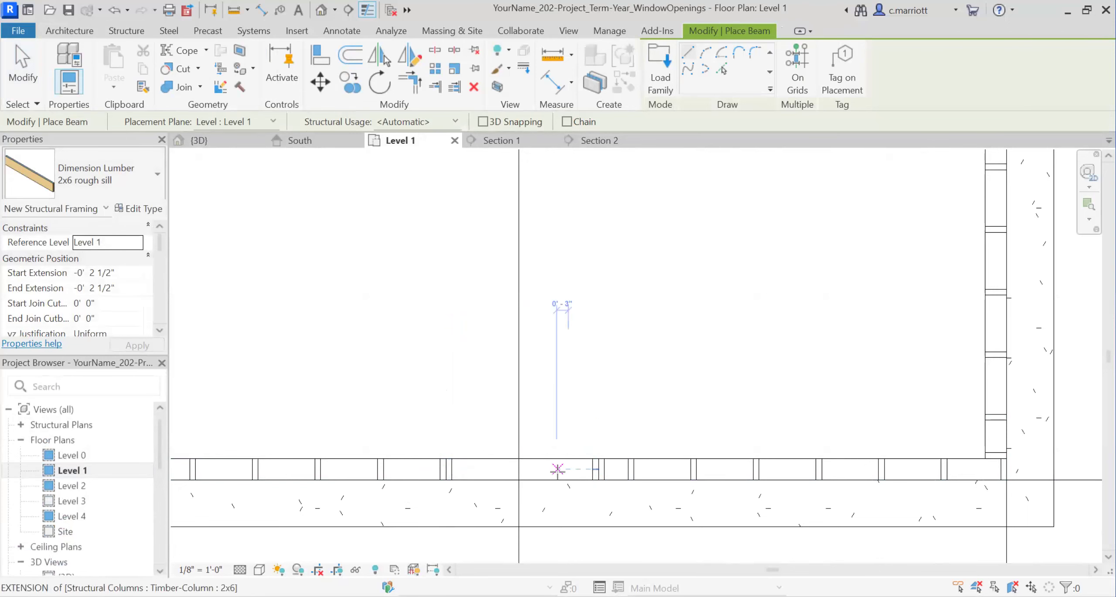
# Open the Section 2 view and locate the new rough sill at Level 1
pyautogui.scroll(-3, 96, 523)
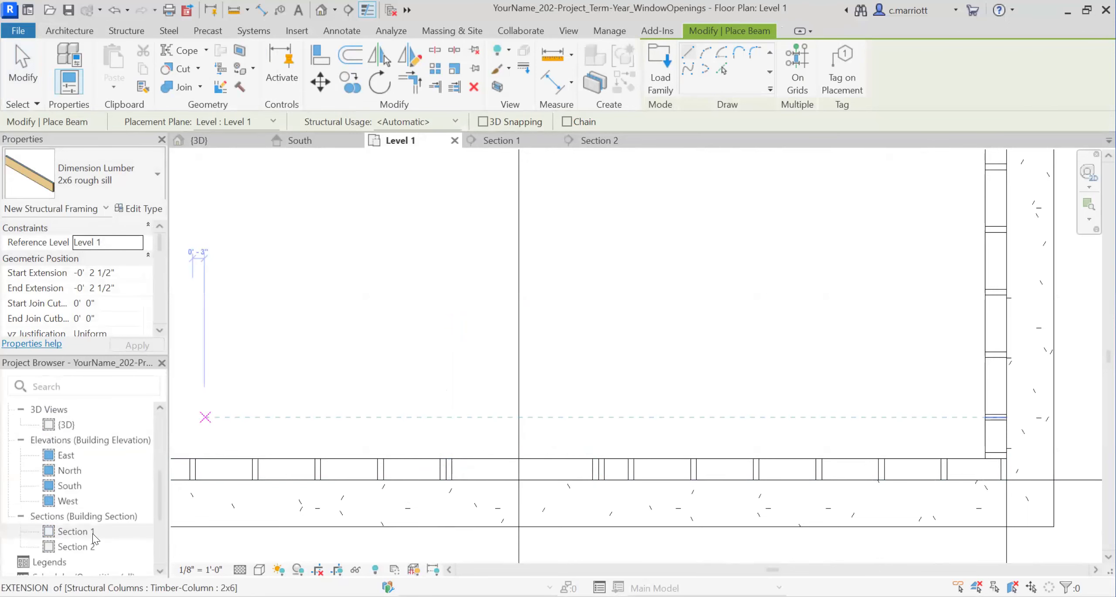
pyautogui.doubleClick(76, 547)
pyautogui.scroll(6, 514, 432)
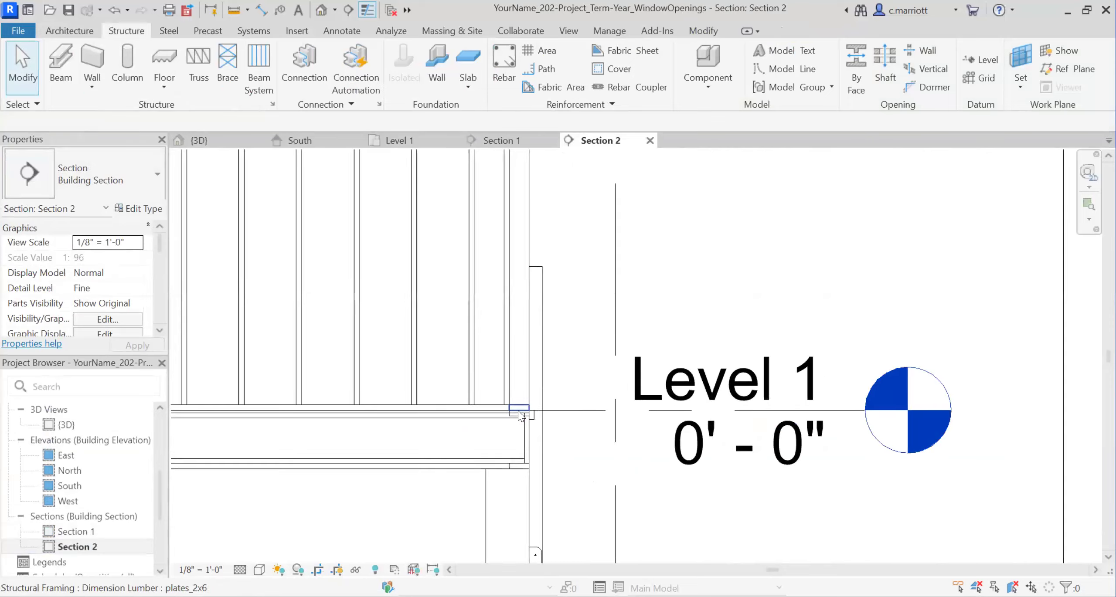
pyautogui.scroll(1, 516, 433)
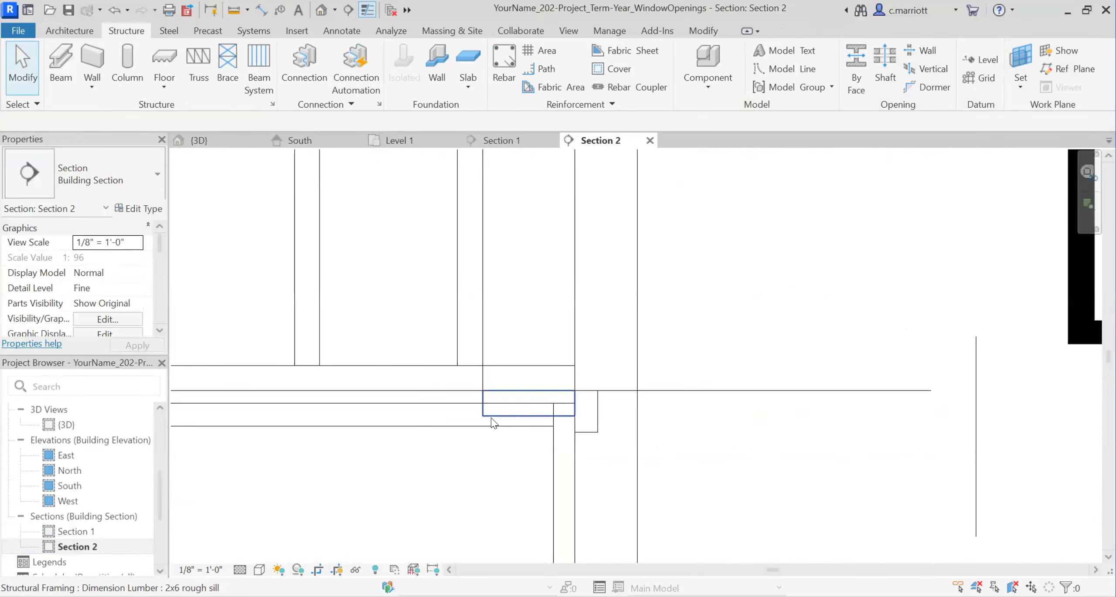
# Raise the 2x6 rough sill by setting its start and end level offsets to 3' 4.875"
pyautogui.click(491, 410)
pyautogui.scroll(-2, 401, 486)
pyautogui.scroll(-5, 449, 434)
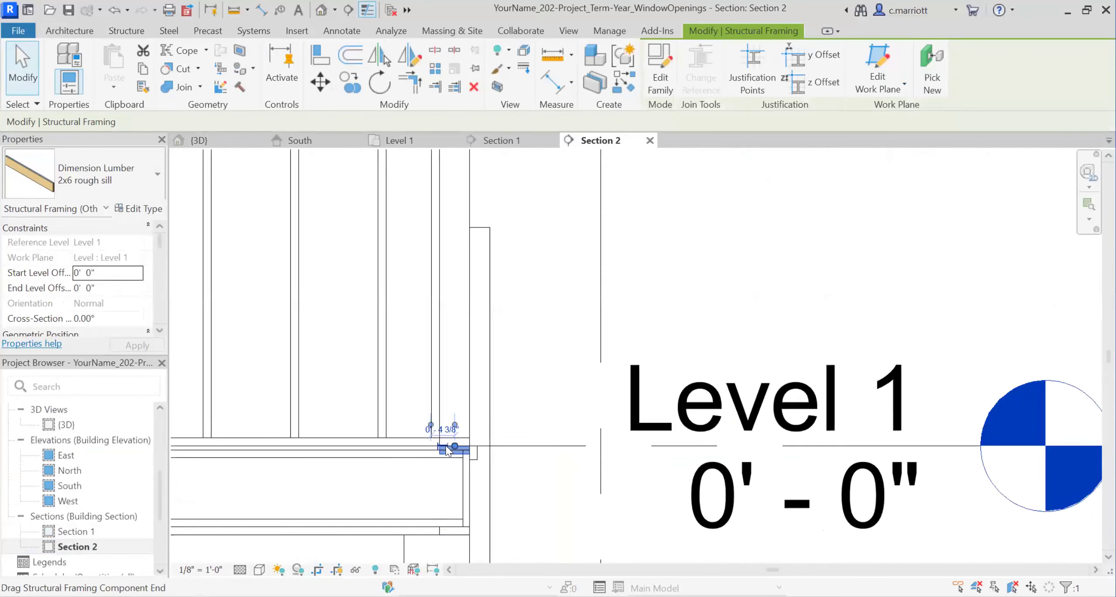
pyautogui.scroll(1, 419, 371)
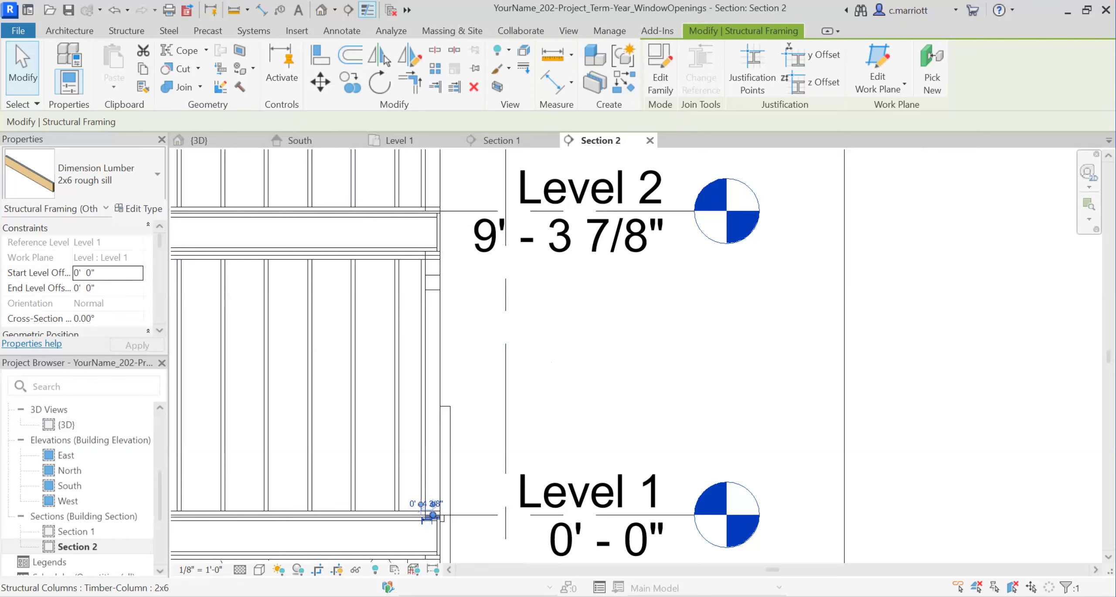
pyautogui.hotkey('alt', 'Tab')
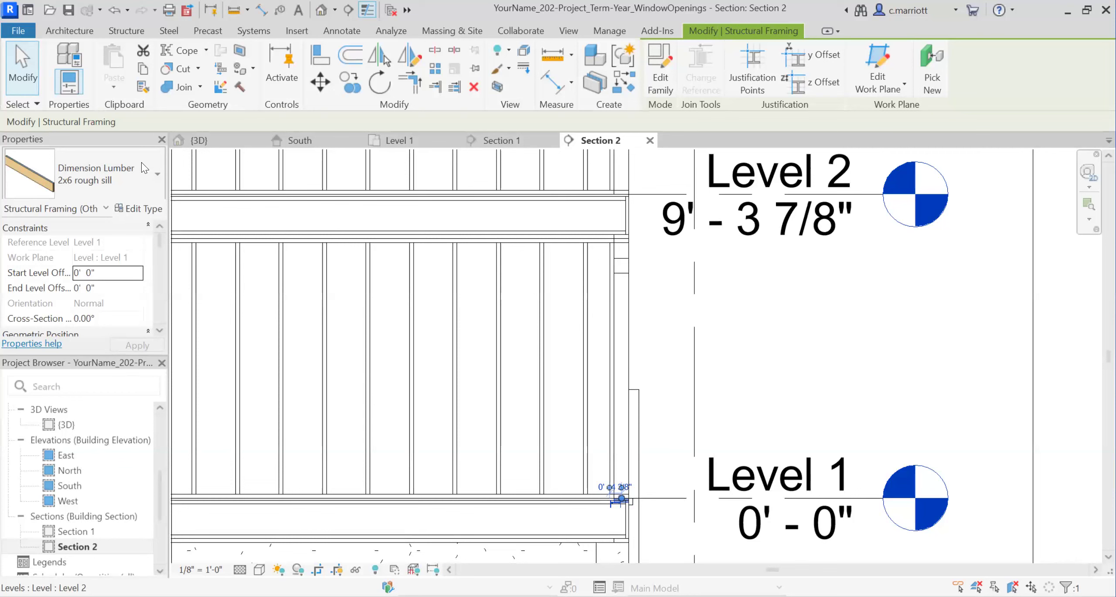
pyautogui.click(104, 275)
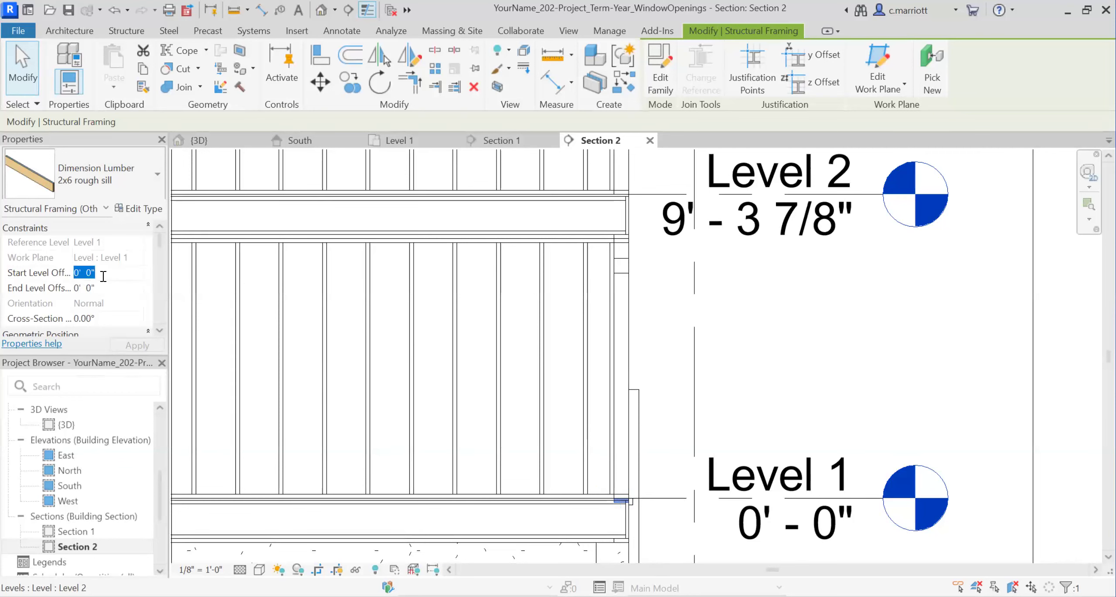
pyautogui.write("3'4.875")
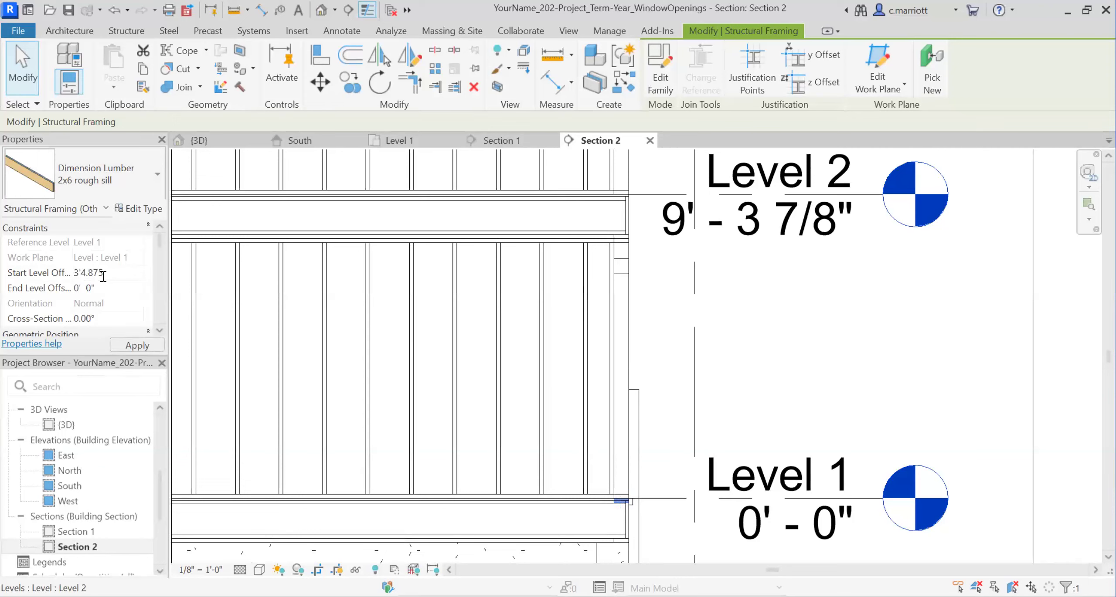
pyautogui.moveTo(103, 274); pyautogui.dragTo(74, 280)
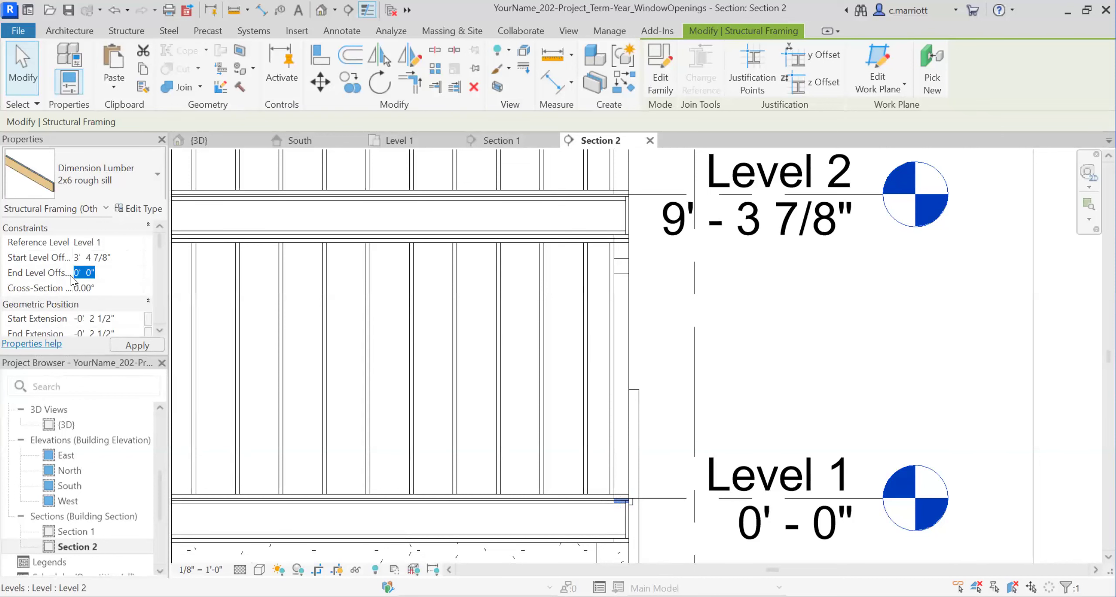
pyautogui.write("3'4.875")
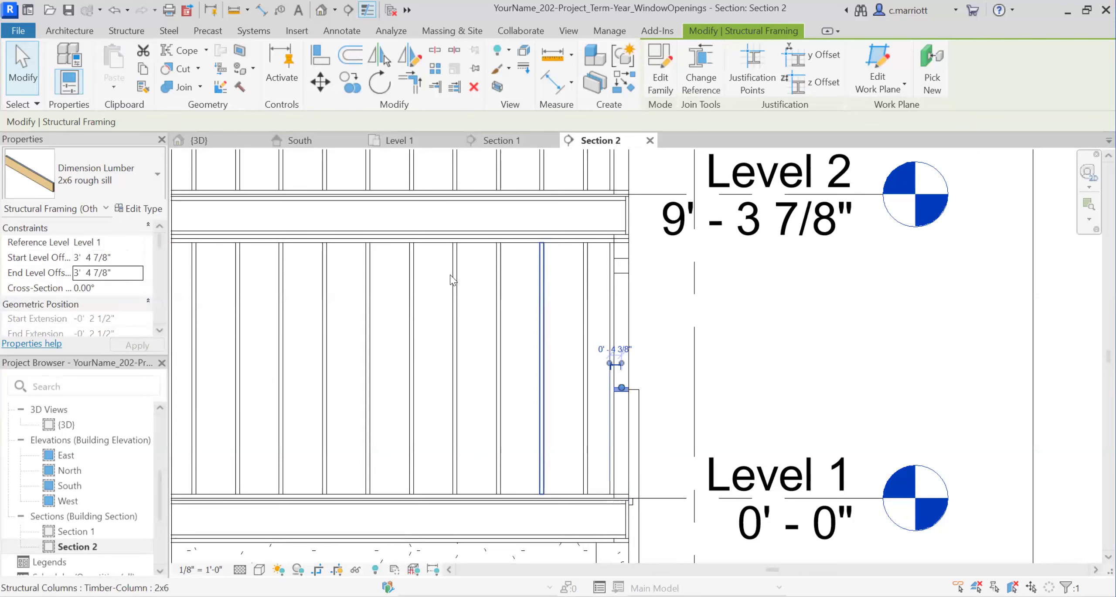
pyautogui.press('c')
pyautogui.press('s')
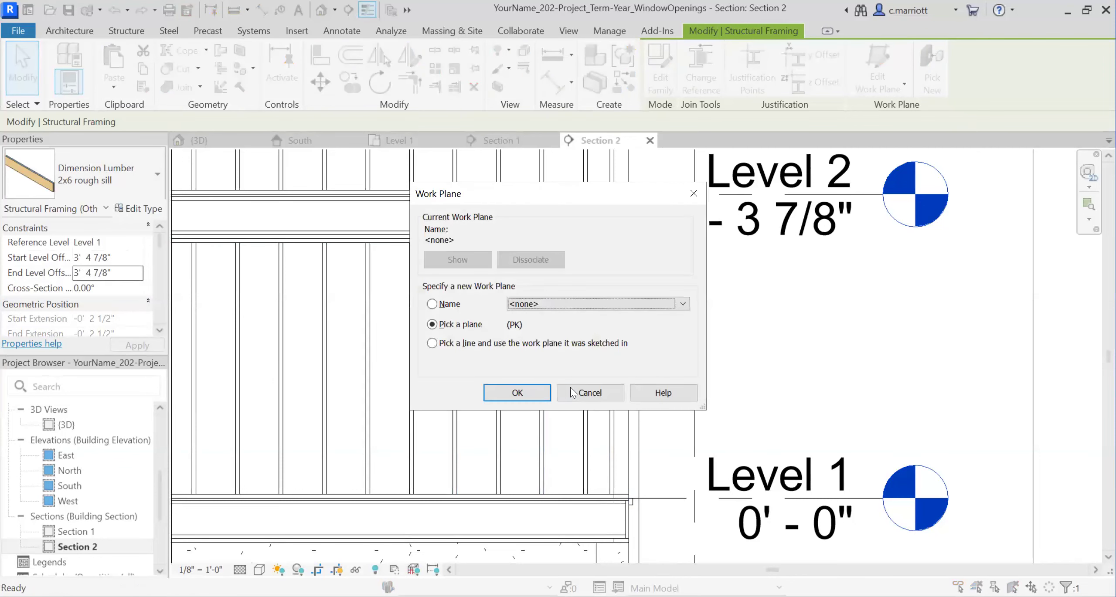
pyautogui.click(517, 393)
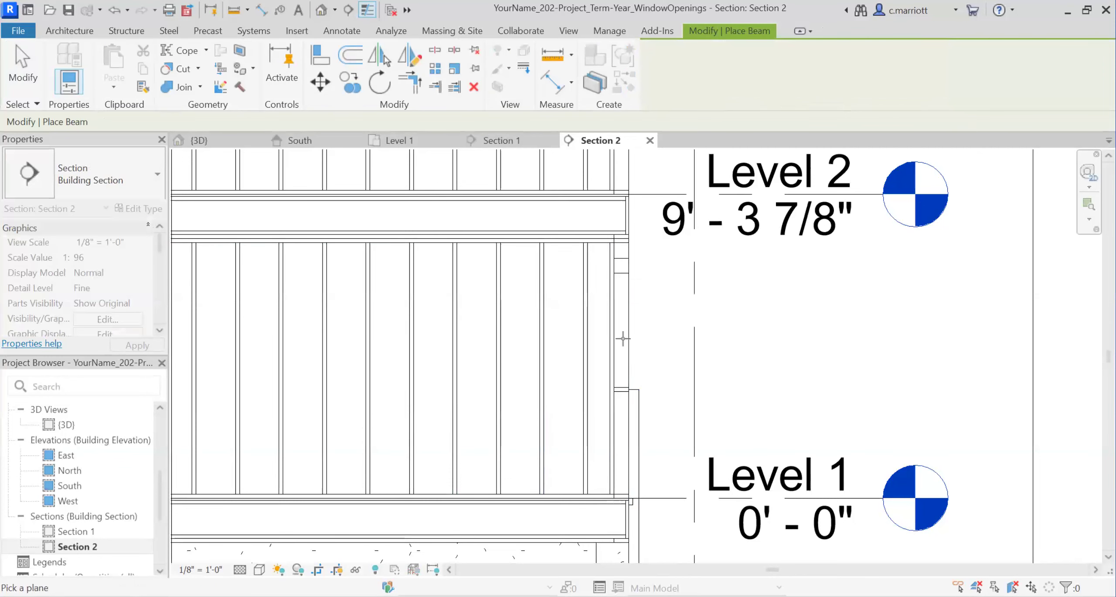
# Measure upward from the rough sill toward the header in Section 2, and open the South elevation to view the framed opening
pyautogui.click(621, 340)
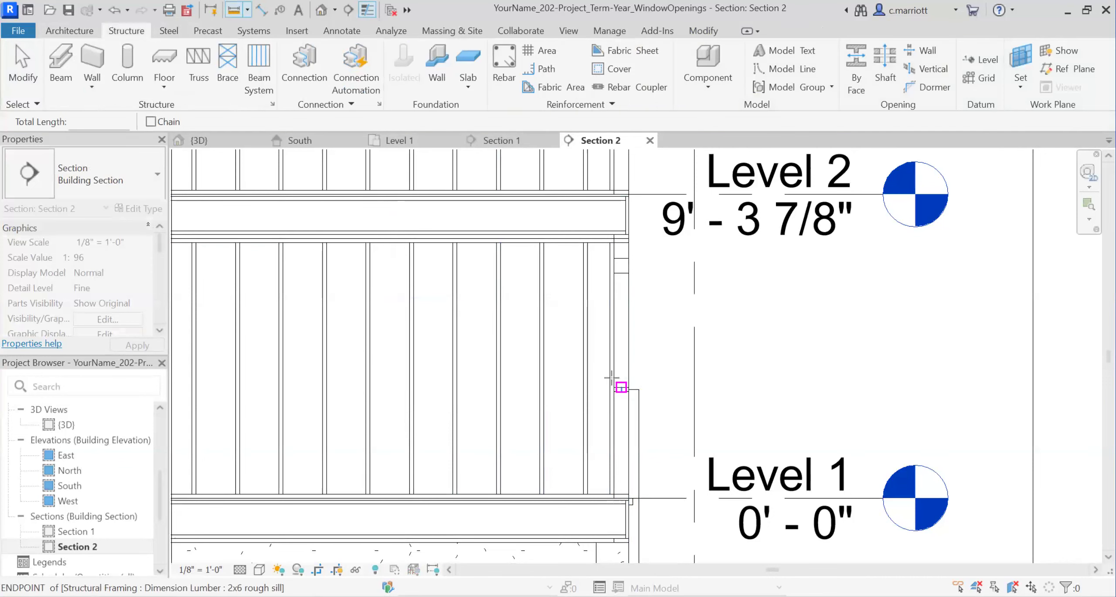
pyautogui.click(614, 387)
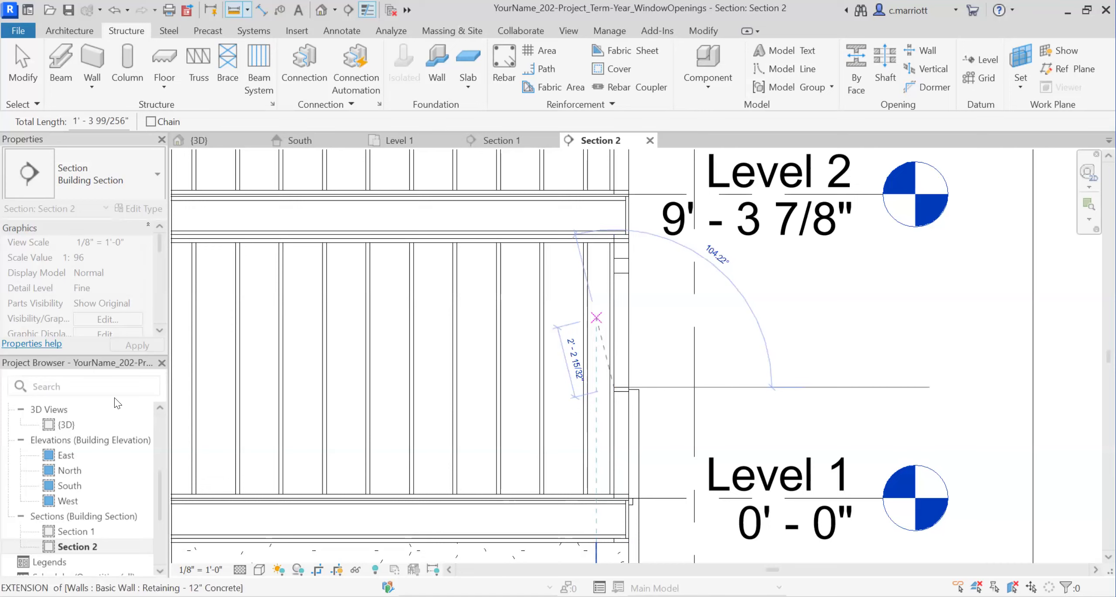
pyautogui.doubleClick(76, 485)
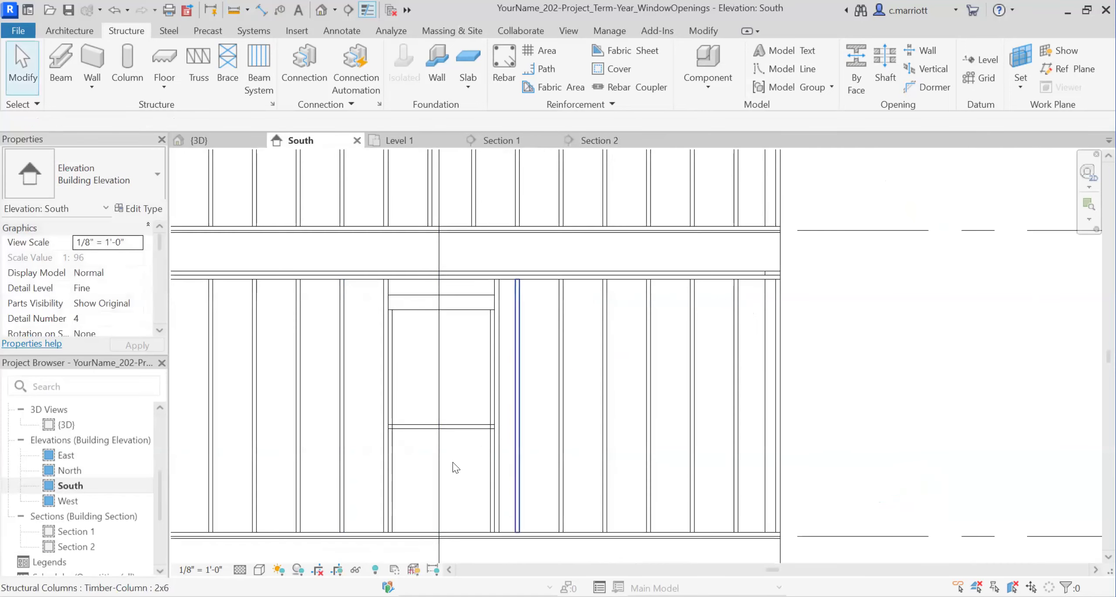
pyautogui.scroll(1, 642, 423)
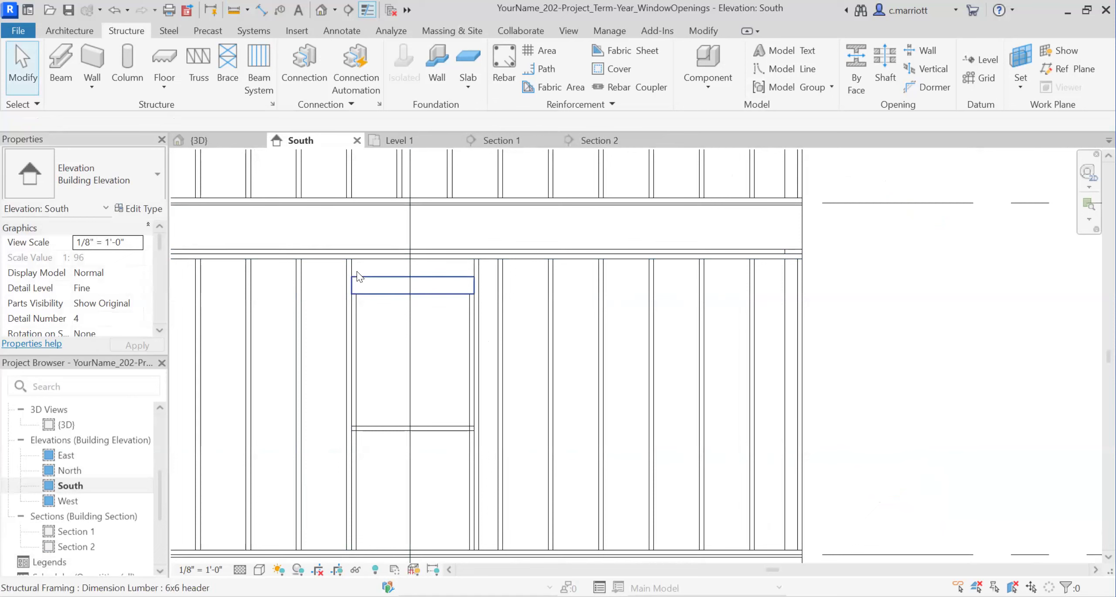
# Copy the full-height 2x6 stud at the header's left-hand end 16" to the right, into the window opening, and select the copy
pyautogui.click(339, 269)
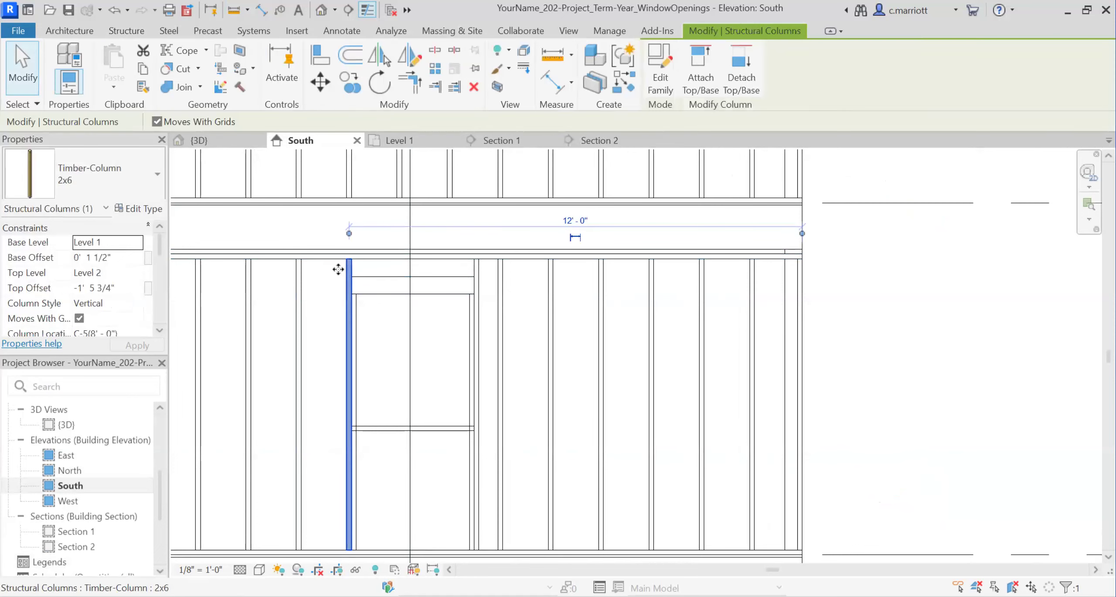
pyautogui.click(337, 309)
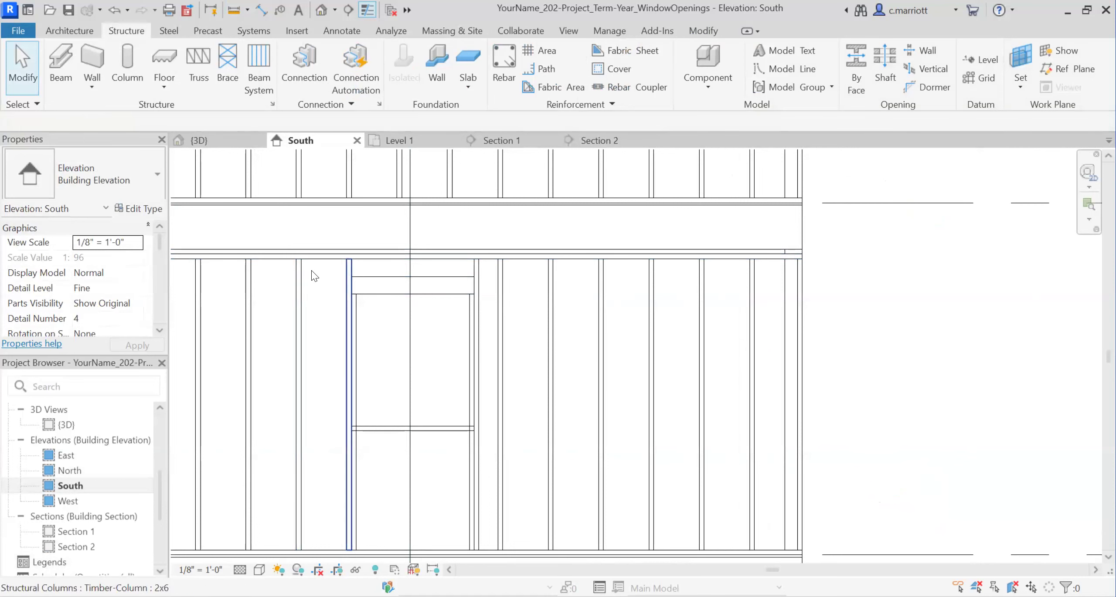
pyautogui.click(348, 270)
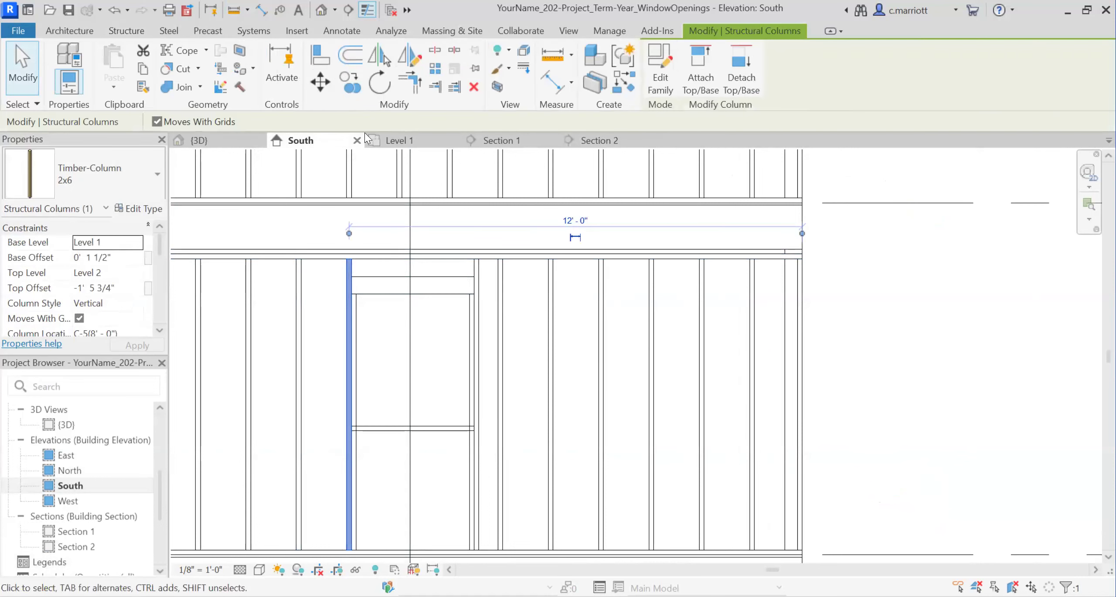
pyautogui.click(285, 241)
pyautogui.write('1')
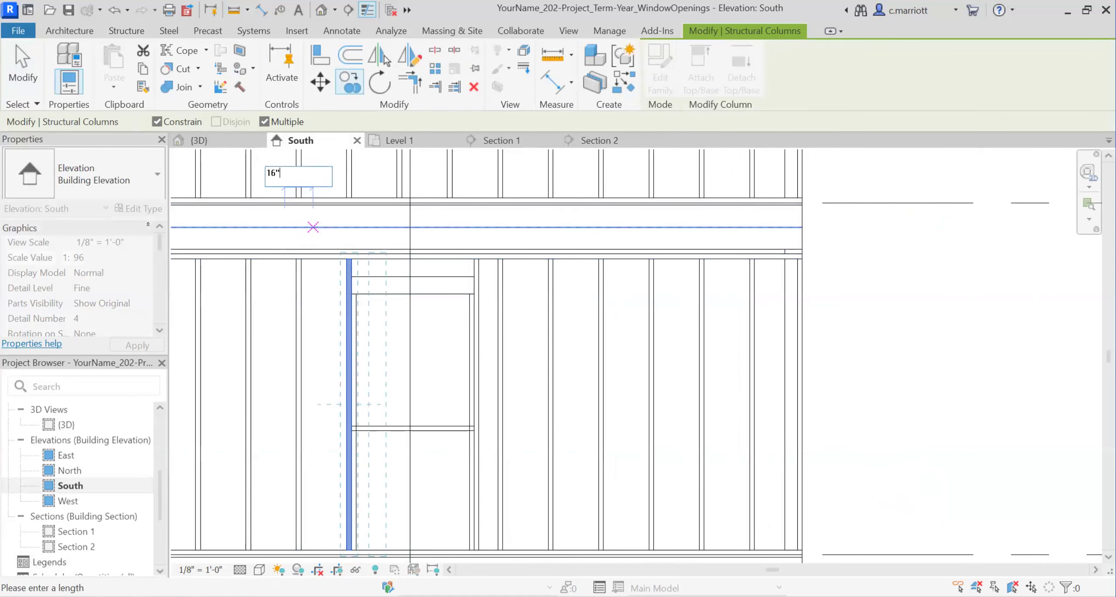
pyautogui.write('6"')
pyautogui.press('Return')
pyautogui.press('Escape')
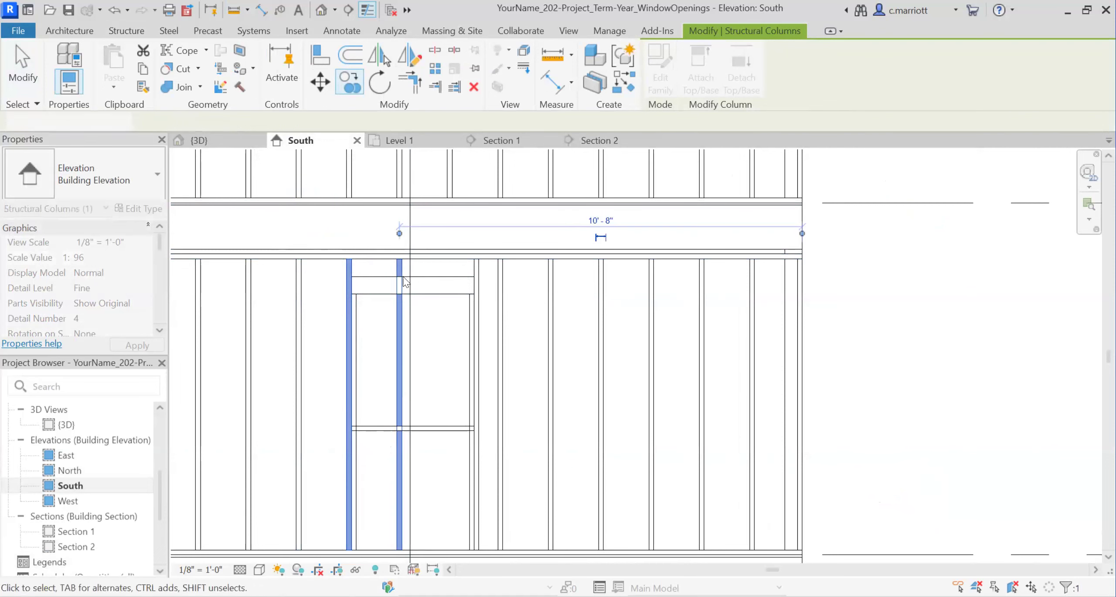
pyautogui.press('Escape')
pyautogui.click(400, 325)
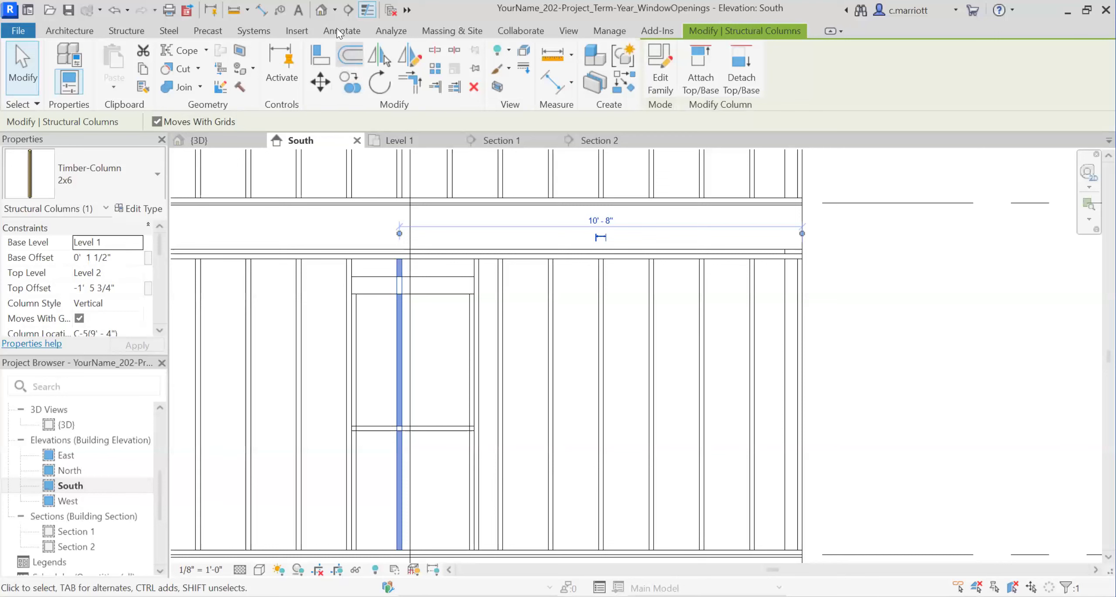
# Measure vertically from the top of the window header down to the bottom end of the full-height stud beside it
pyautogui.click(234, 10)
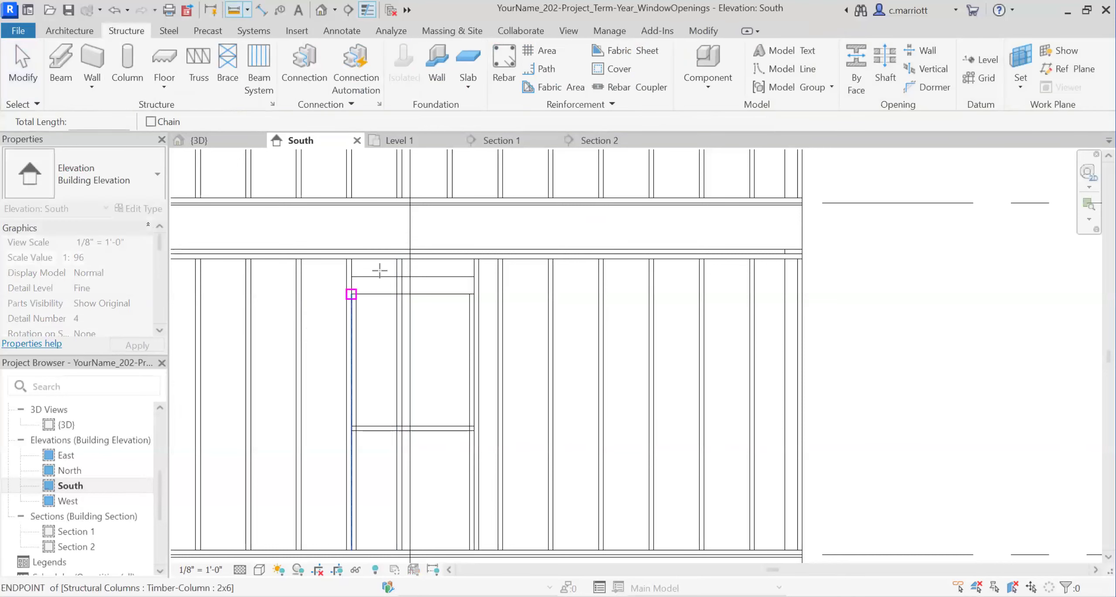
pyautogui.click(353, 276)
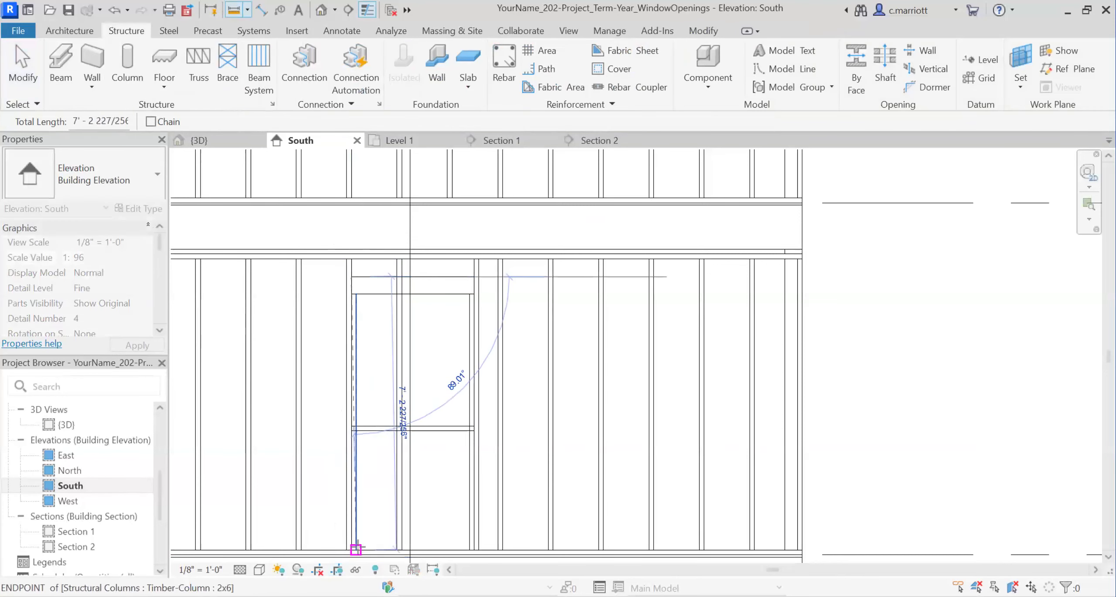
pyautogui.scroll(2, 354, 552)
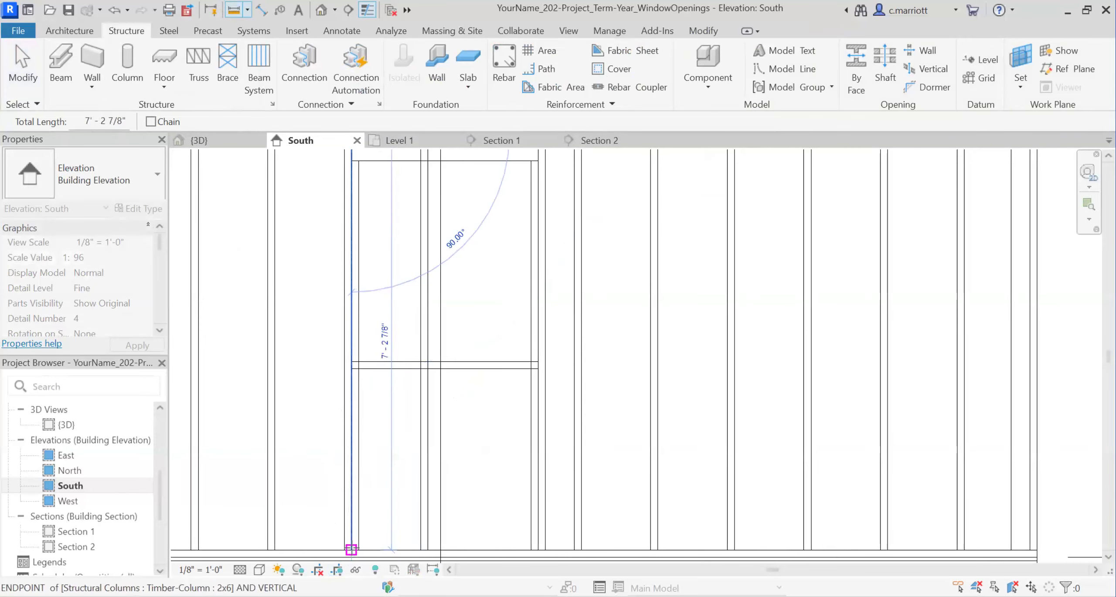
pyautogui.click(351, 550)
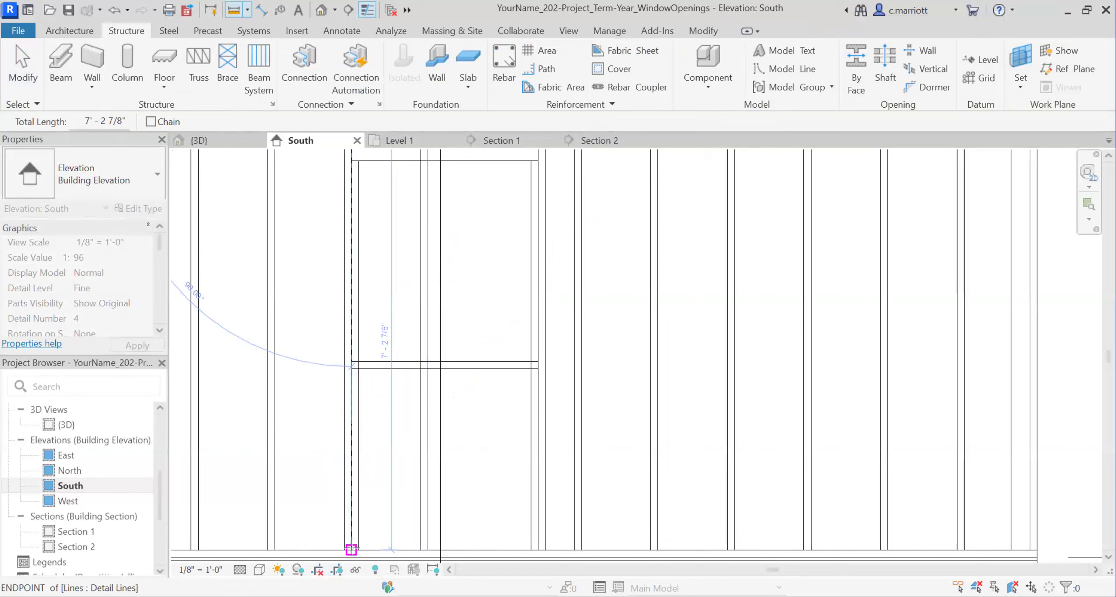
pyautogui.click(427, 369)
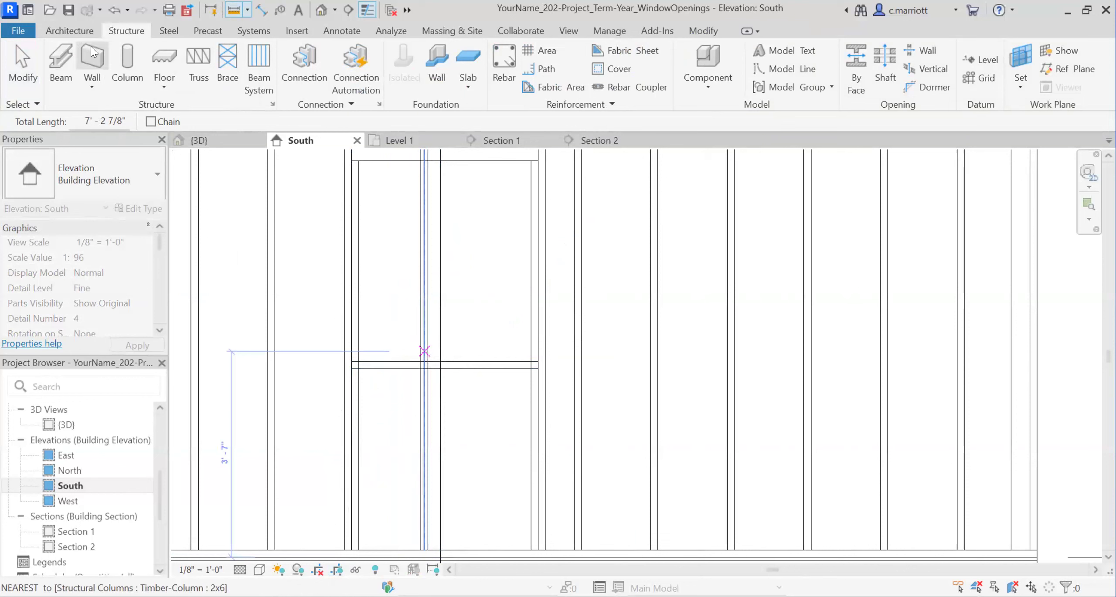
pyautogui.press('Escape')
pyautogui.press('Escape')
# Set the base offset of the copied 2x6 stud in the window opening to 7' 4 3/8" so it starts on top of the header
pyautogui.click(420, 320)
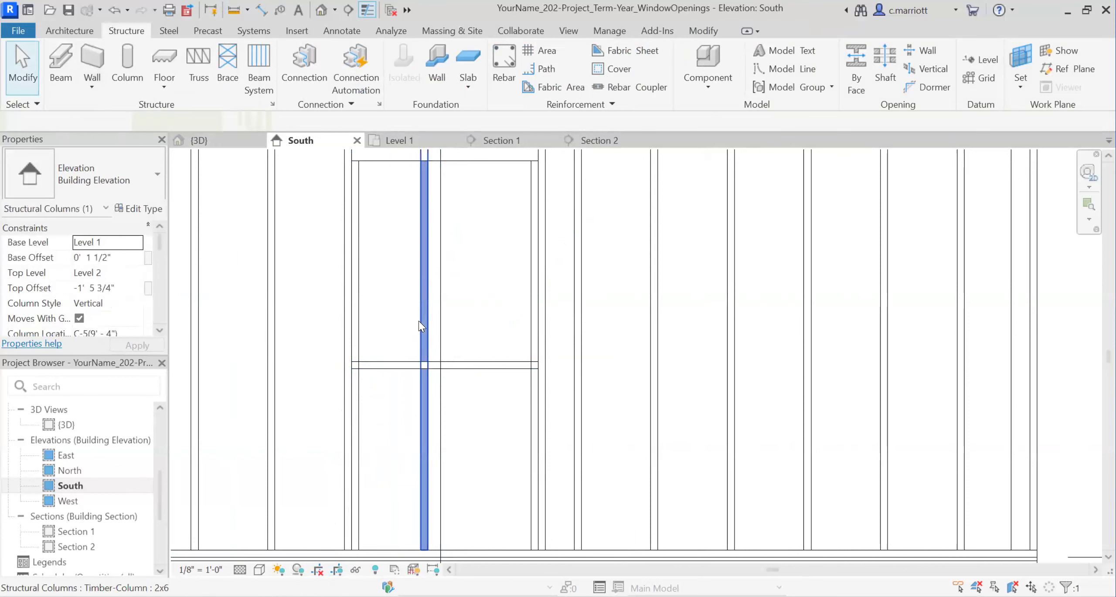
pyautogui.click(109, 259)
pyautogui.click(61, 260)
pyautogui.write("7'4")
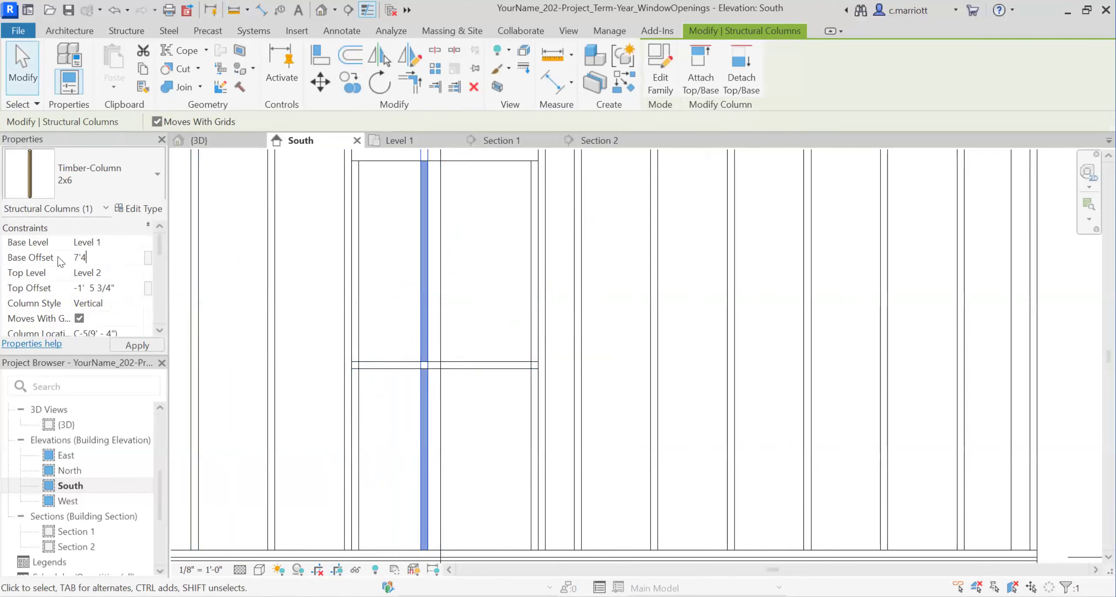
pyautogui.press('BackSpace')
pyautogui.press('BackSpace')
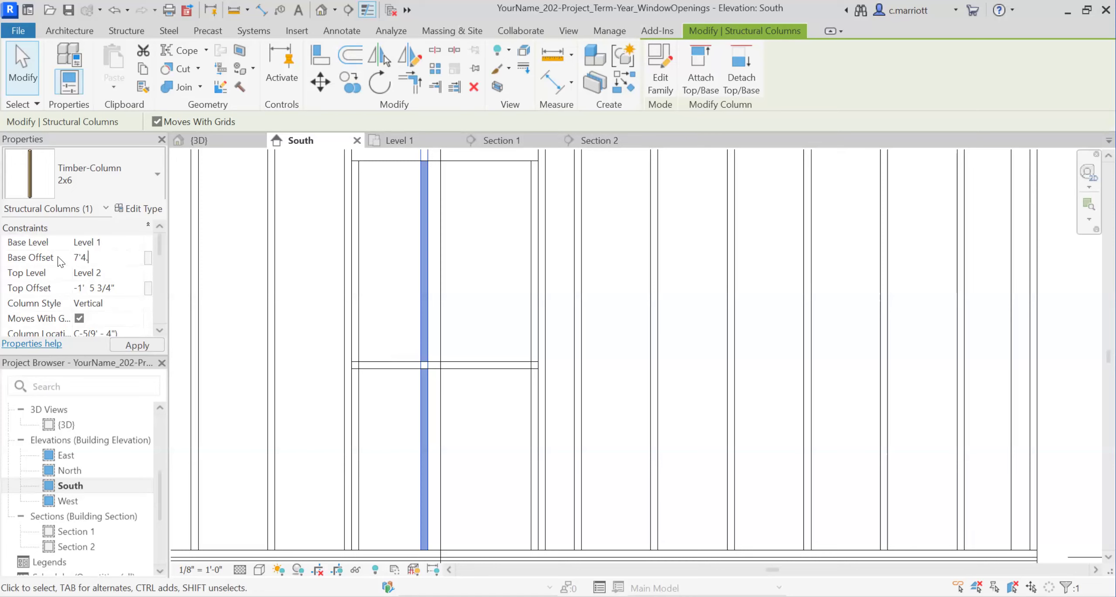
pyautogui.press('Return')
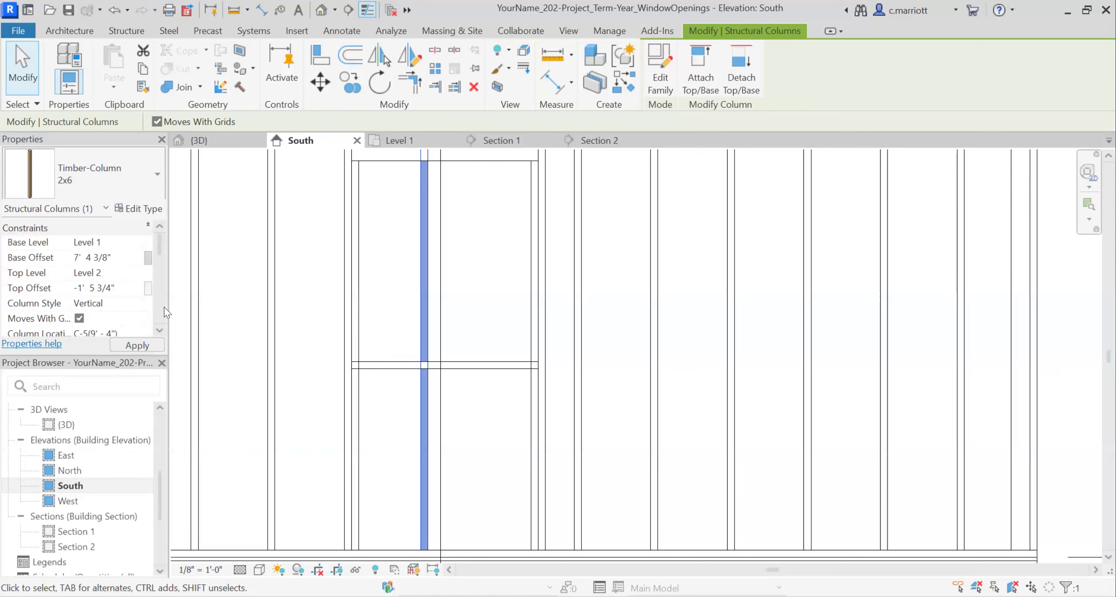
pyautogui.click(402, 293)
# Copy the short cripple stud above the header 16" to the right
pyautogui.scroll(-4, 404, 281)
pyautogui.moveTo(415, 237); pyautogui.dragTo(389, 308, button='middle')
pyautogui.scroll(4, 396, 277)
pyautogui.click(392, 261)
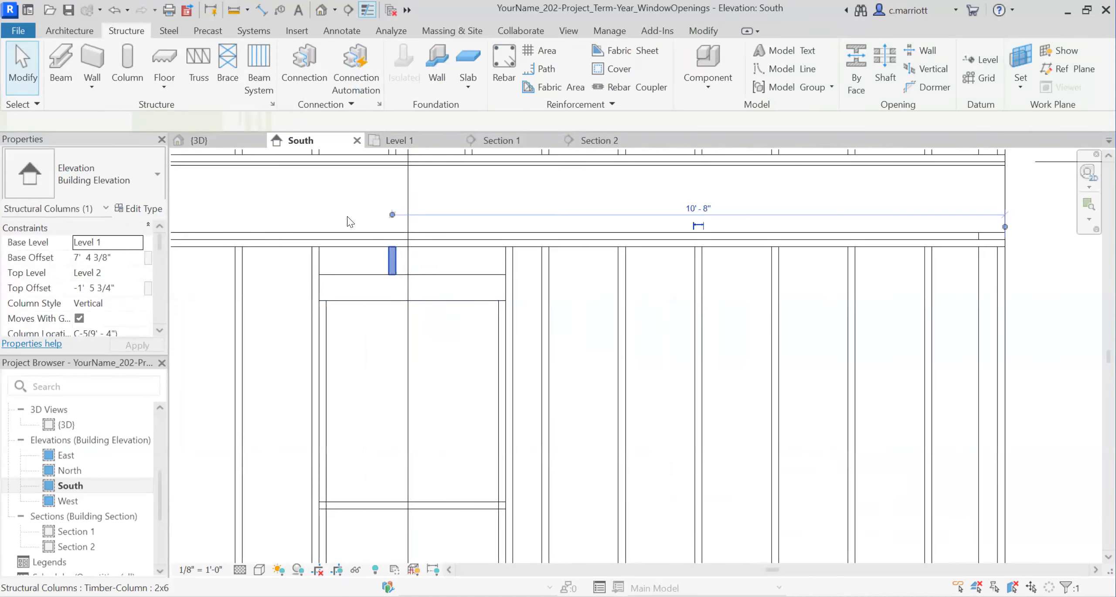
pyautogui.press('c')
pyautogui.press('o')
pyautogui.click(367, 386)
pyautogui.write('16"')
pyautogui.press('Return')
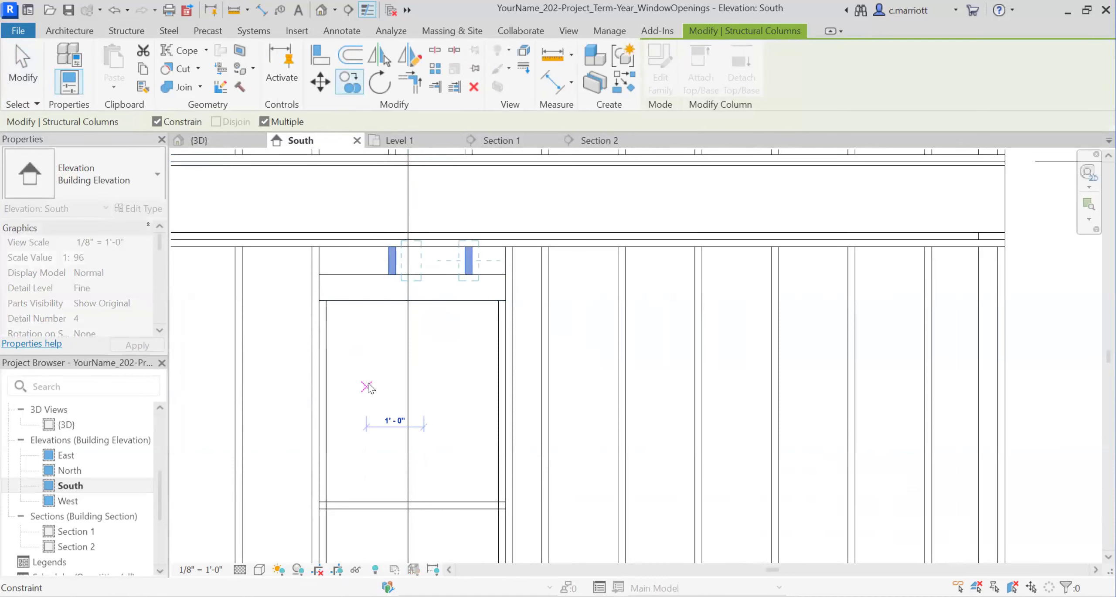
pyautogui.press('Escape')
pyautogui.click(548, 258)
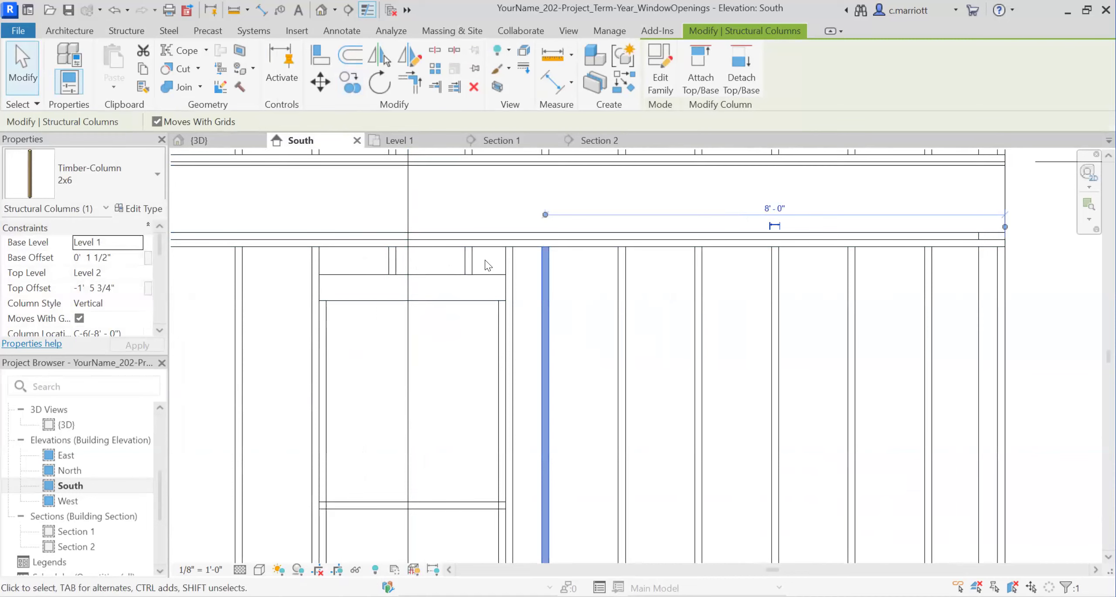
pyautogui.click(533, 256)
# Shorten the 2x6 rough sill at both ends so that it fits between the inner faces of the two inner studs
pyautogui.scroll(-2, 466, 279)
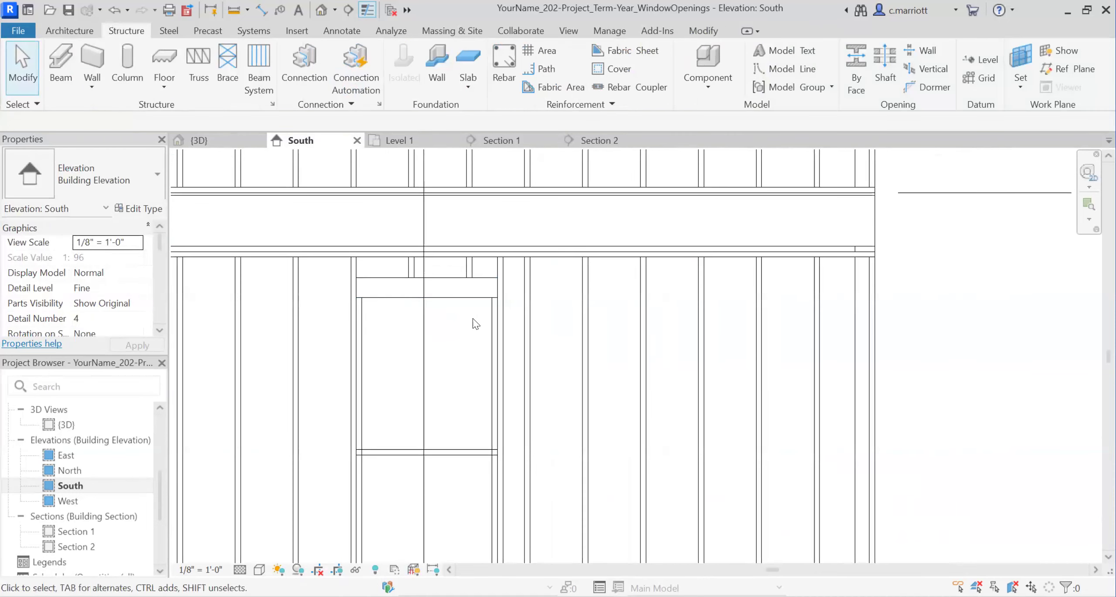
pyautogui.moveTo(446, 335); pyautogui.dragTo(465, 286, button='middle')
pyautogui.scroll(2, 465, 286)
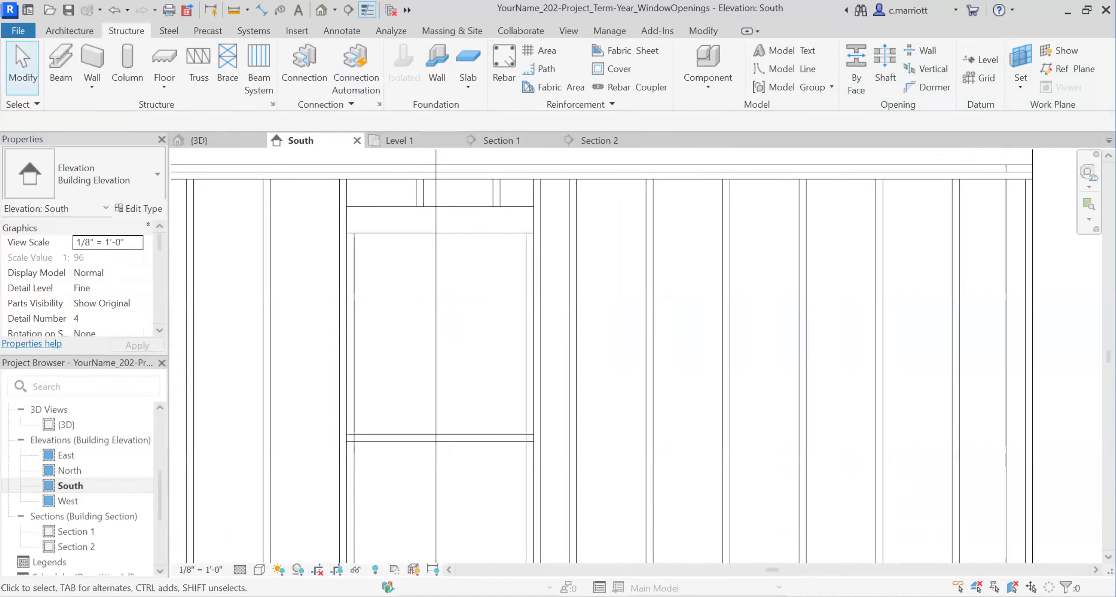
pyautogui.scroll(-1, 431, 494)
pyautogui.moveTo(432, 508); pyautogui.dragTo(434, 424, button='middle')
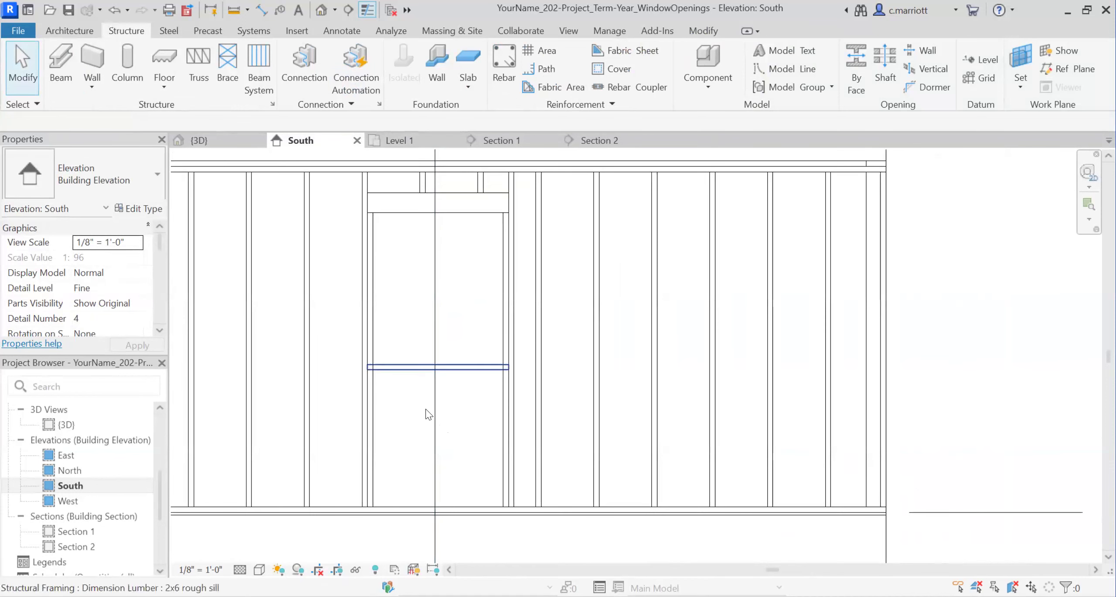
pyautogui.click(467, 371)
pyautogui.scroll(5, 523, 383)
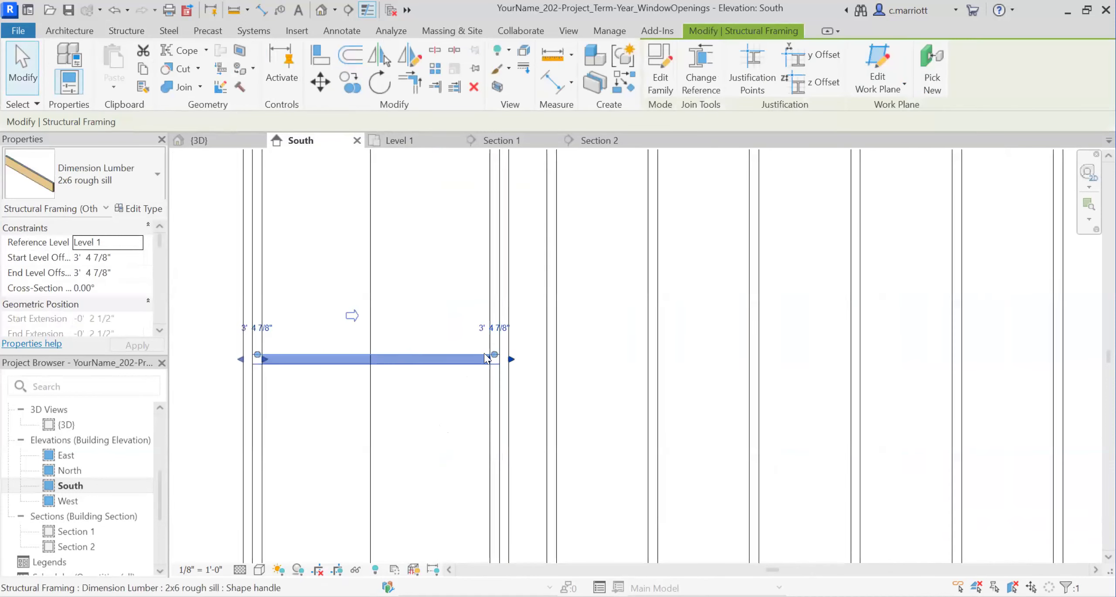
pyautogui.moveTo(517, 367); pyautogui.dragTo(499, 368)
pyautogui.click(394, 421)
pyautogui.scroll(-1, 383, 427)
pyautogui.moveTo(309, 438); pyautogui.dragTo(695, 431, button='middle')
pyautogui.click(395, 376)
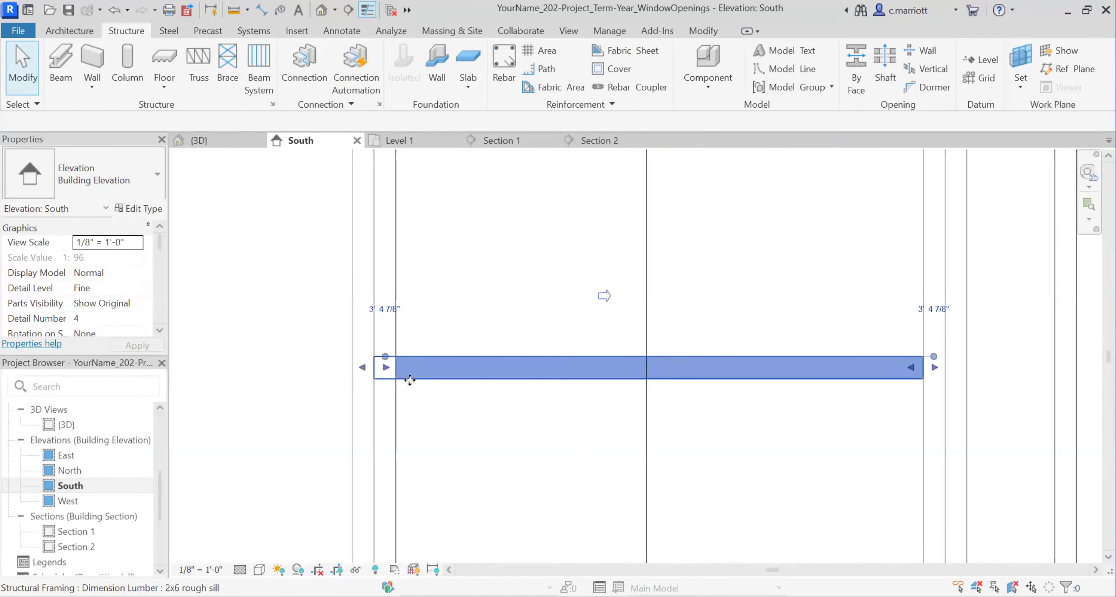
pyautogui.click(491, 468)
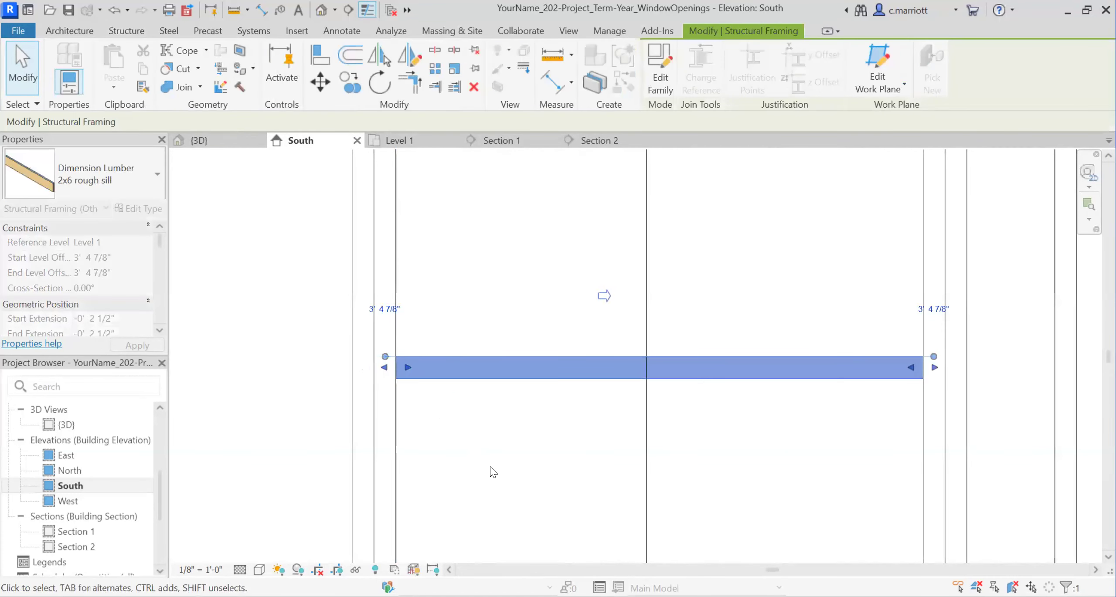
# Copy the full-height 2x6 stud at the header's left-hand end 16" to the right, into the opening, and select the copy
pyautogui.scroll(-3, 538, 451)
pyautogui.scroll(-2, 523, 435)
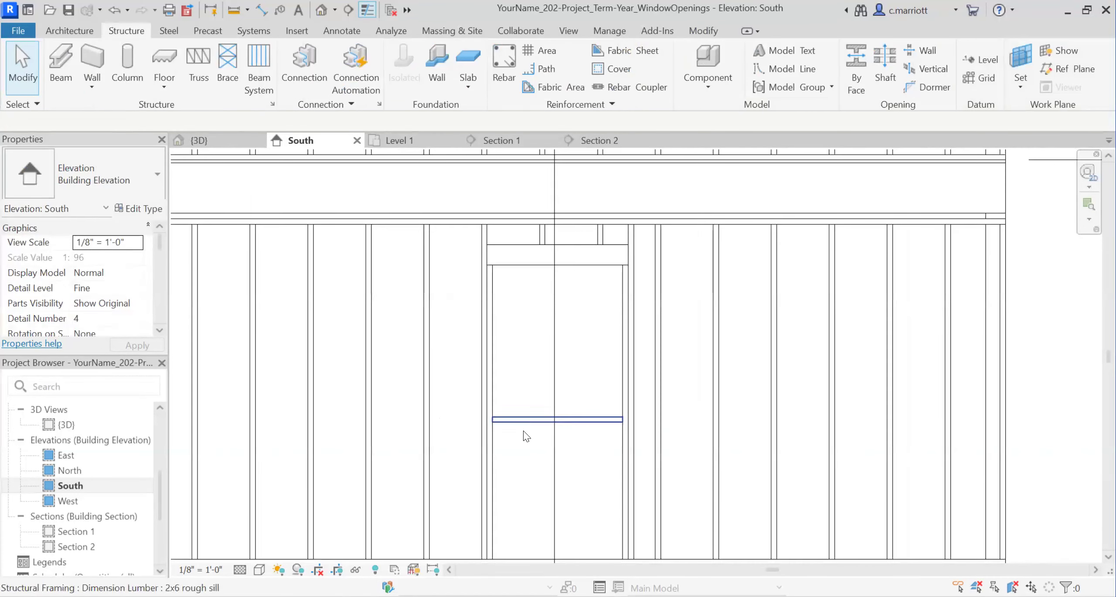
pyautogui.click(482, 464)
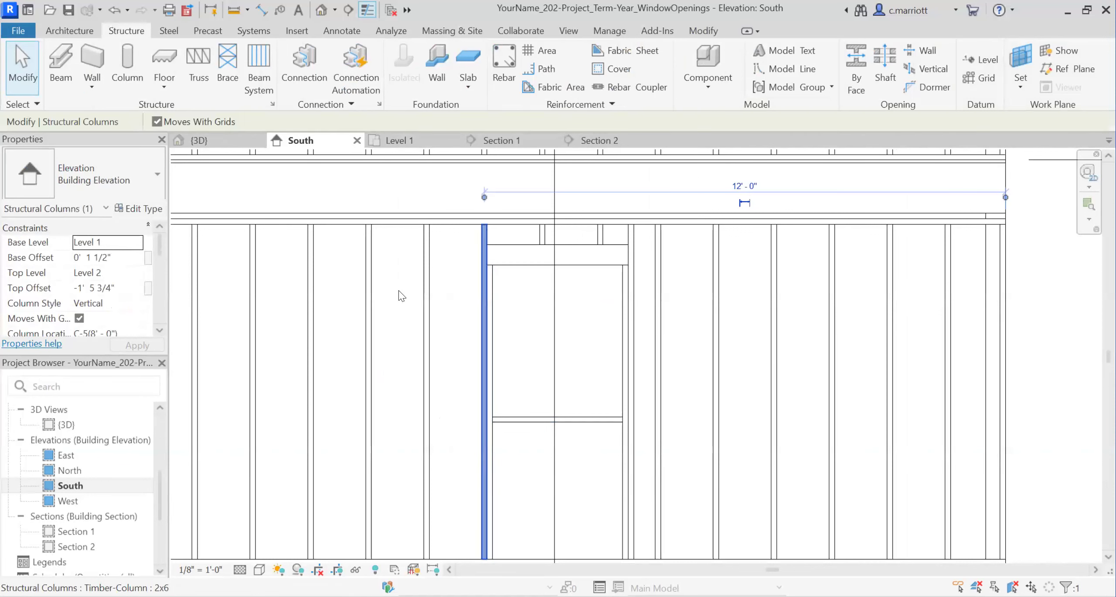
pyautogui.click(357, 84)
pyautogui.click(514, 360)
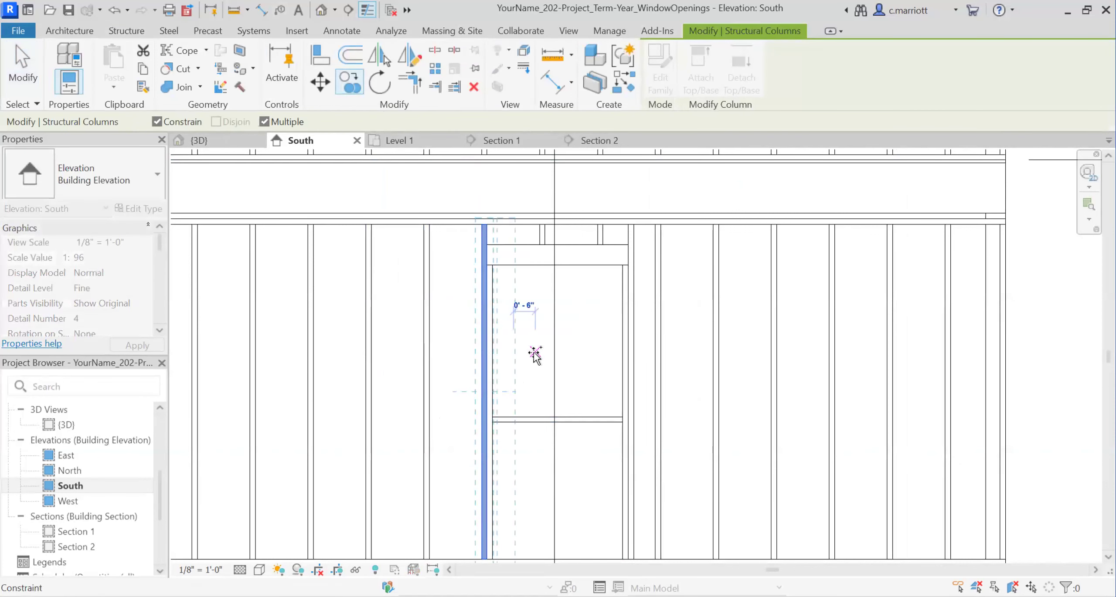
pyautogui.write('16"')
pyautogui.press('Return')
pyautogui.press('Escape')
pyautogui.press('Escape')
pyautogui.click(543, 396)
# Select the Level 2 line above the window opening to check its elevation and where it crosses the framing
pyautogui.scroll(-2, 542, 399)
pyautogui.scroll(-1, 479, 460)
pyautogui.moveTo(475, 460); pyautogui.dragTo(400, 396, button='middle')
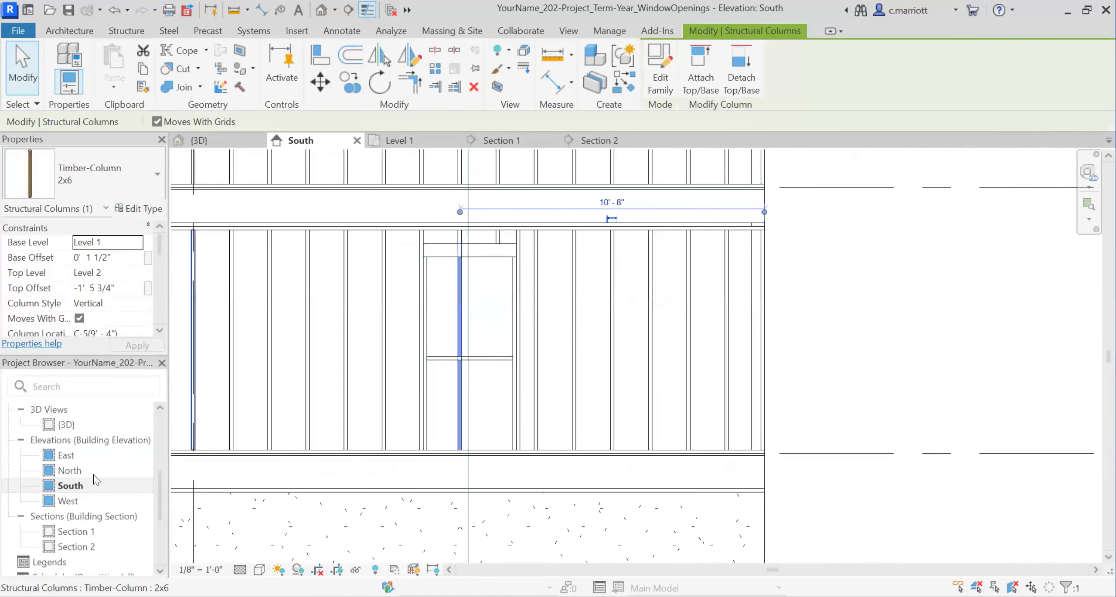
pyautogui.moveTo(287, 484); pyautogui.dragTo(260, 536, button='middle')
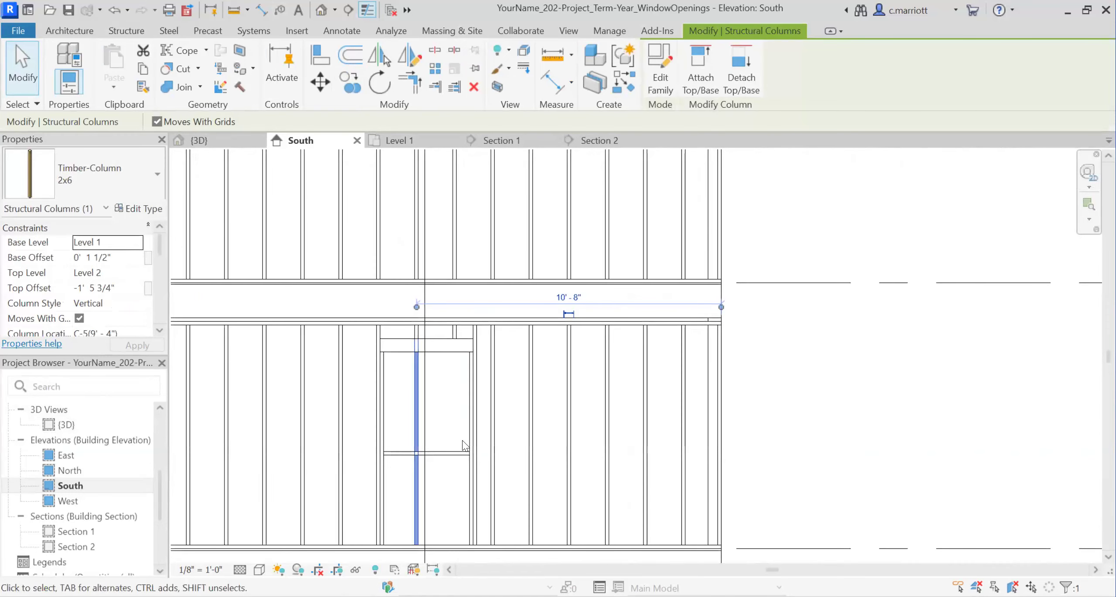
pyautogui.click(767, 284)
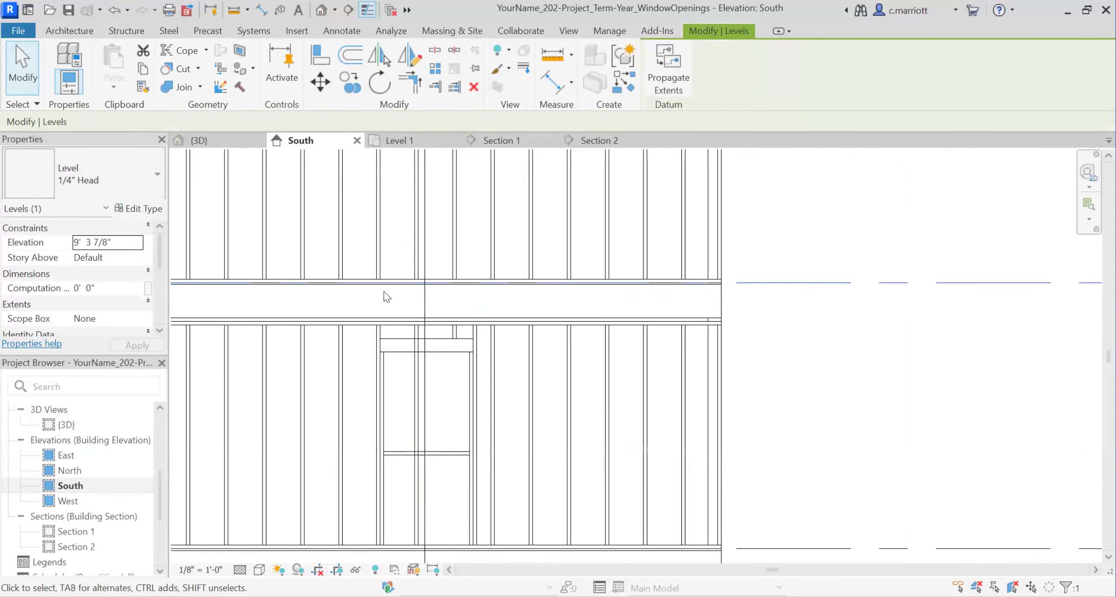
pyautogui.scroll(1, 405, 288)
pyautogui.scroll(1, 440, 357)
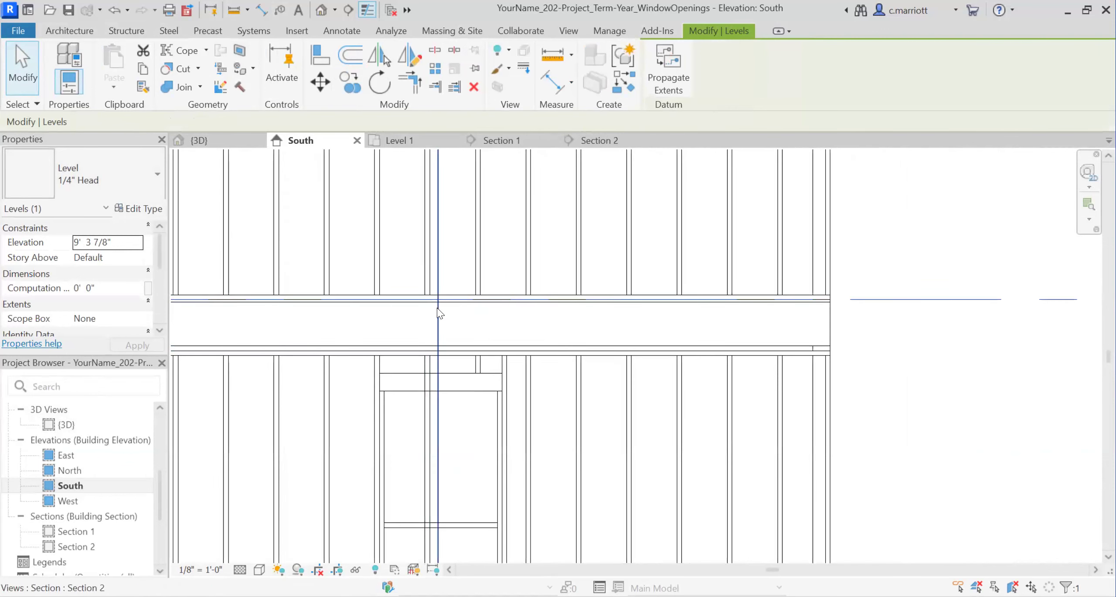
pyautogui.scroll(1, 432, 294)
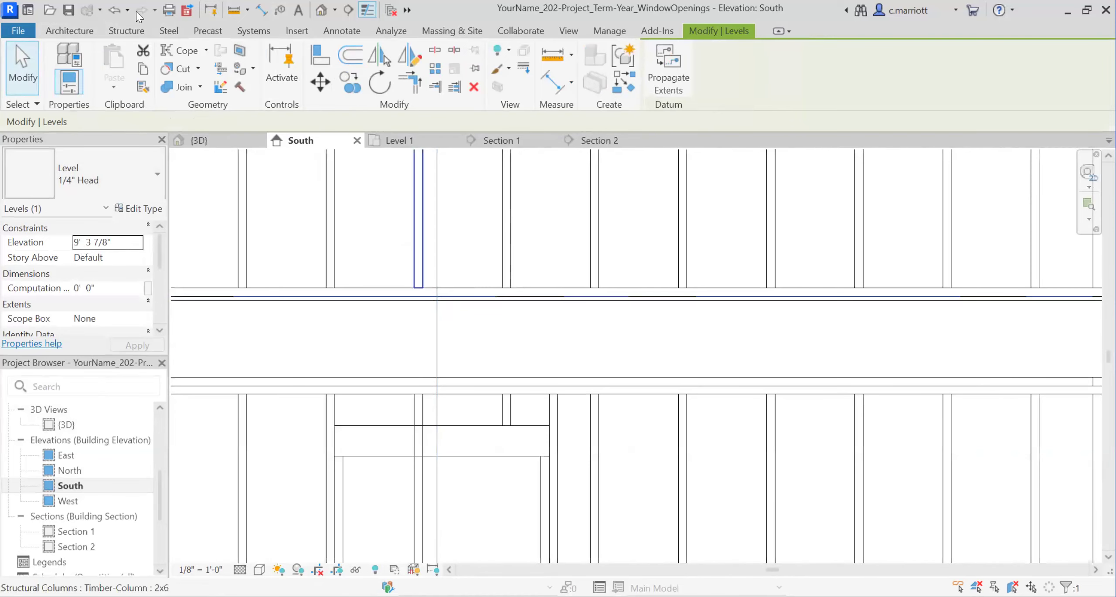
# Measure vertically from the Level 2 line down to the underside of the rough sill
pyautogui.click(234, 9)
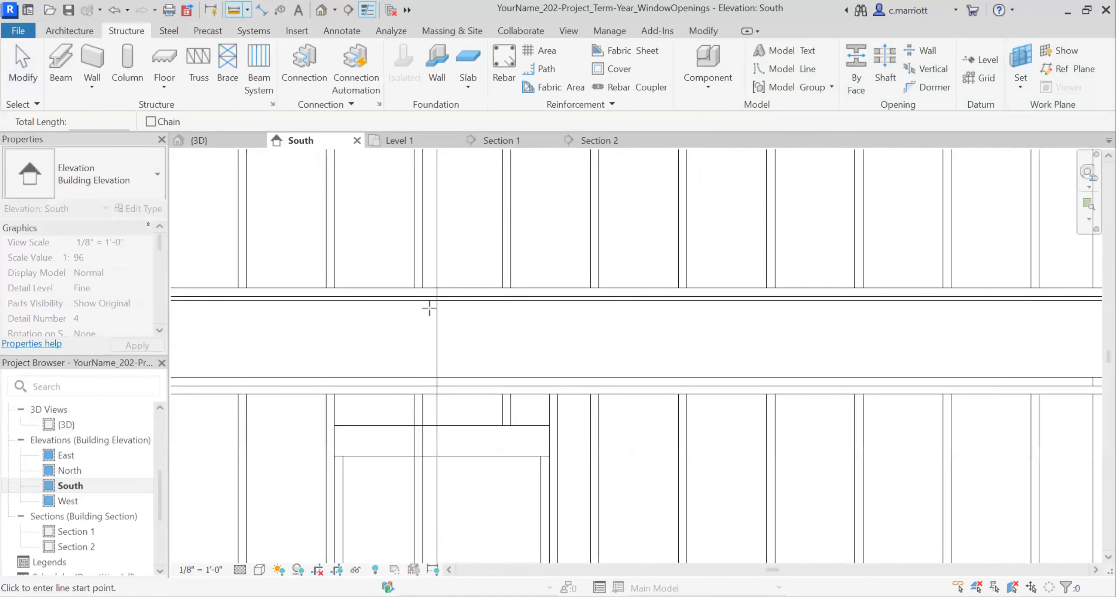
pyautogui.click(437, 296)
pyautogui.scroll(-3, 387, 445)
pyautogui.moveTo(425, 463); pyautogui.dragTo(406, 252, button='middle')
pyautogui.scroll(2, 411, 413)
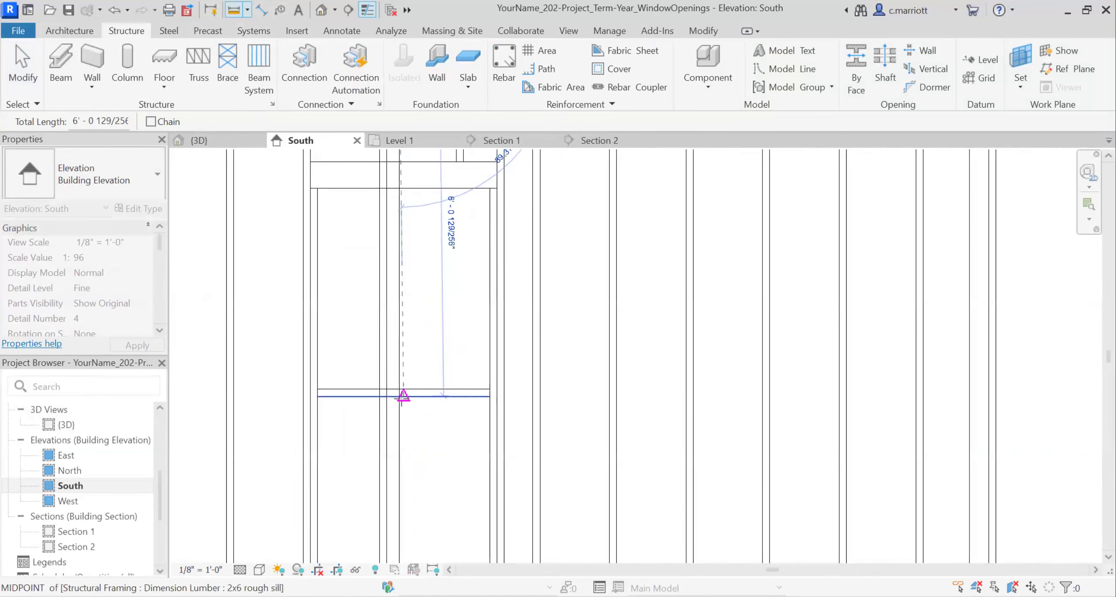
pyautogui.scroll(1, 401, 397)
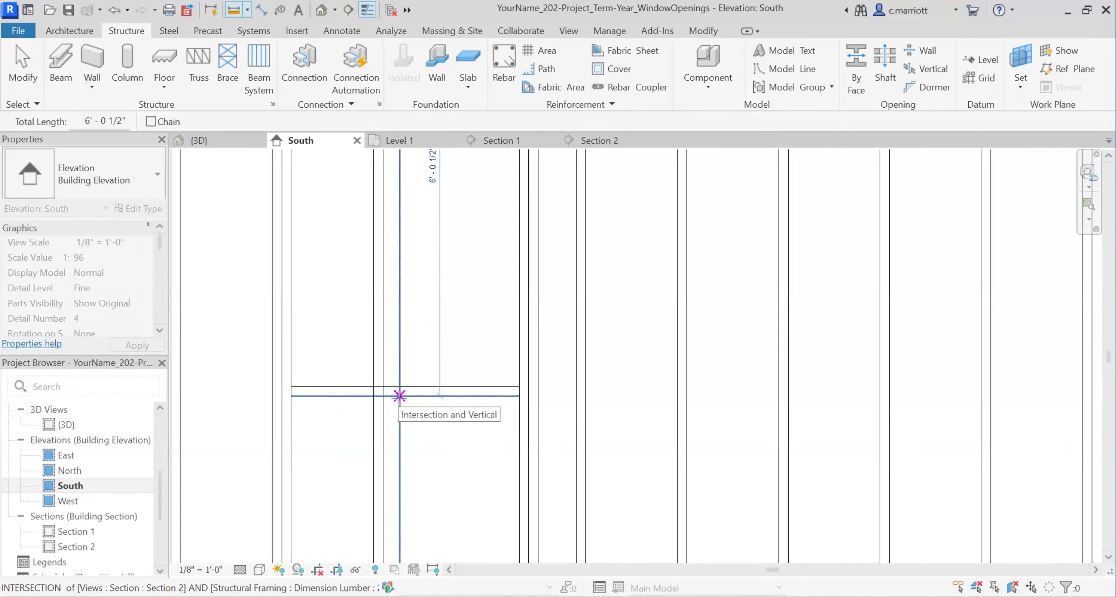
pyautogui.scroll(-1, 399, 396)
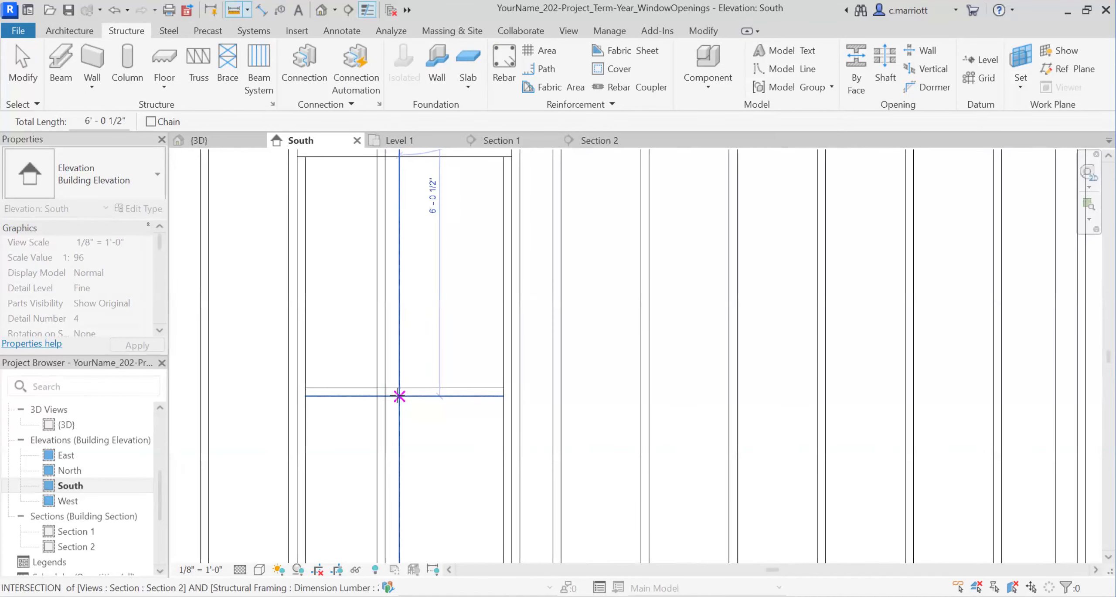
pyautogui.press('Escape')
pyautogui.press('Escape')
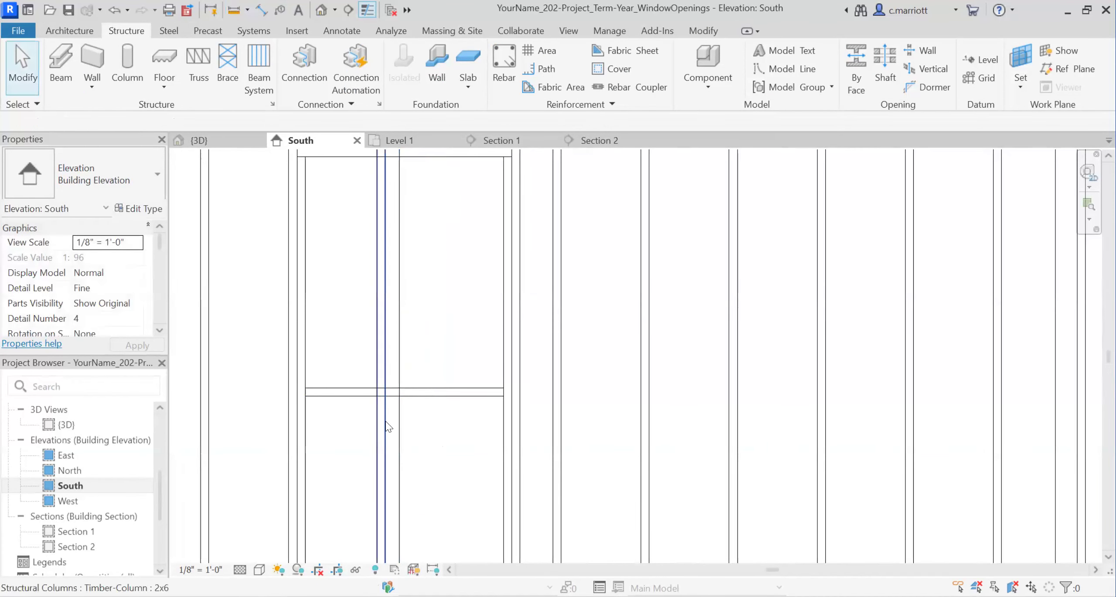
# Set the top offset of the copied 2x6 stud to -6' 0 1/2" so it ends under the rough sill
pyautogui.click(386, 431)
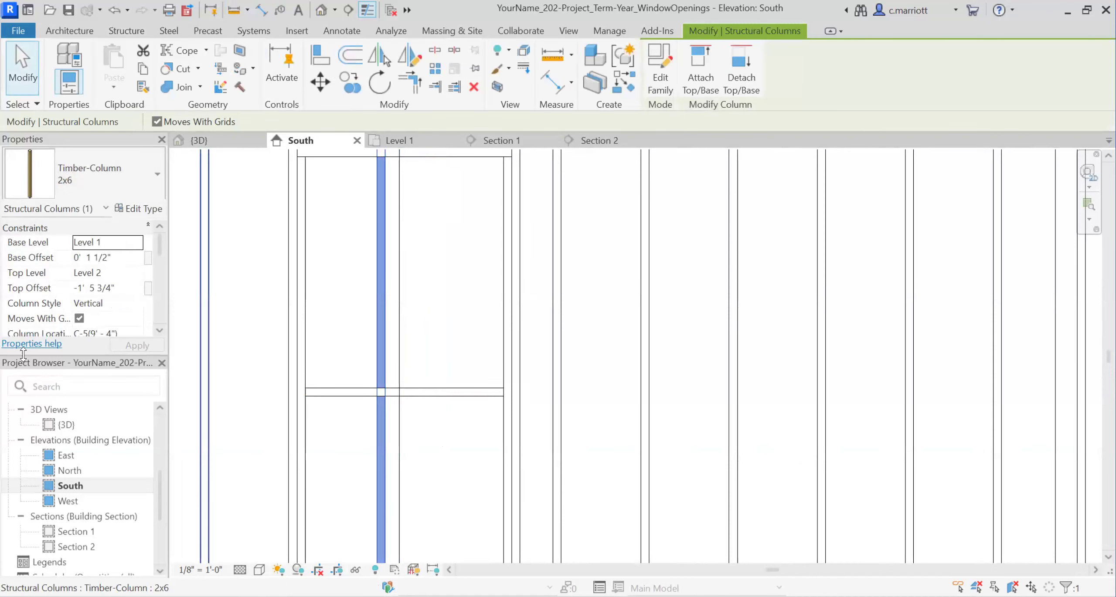
pyautogui.click(112, 289)
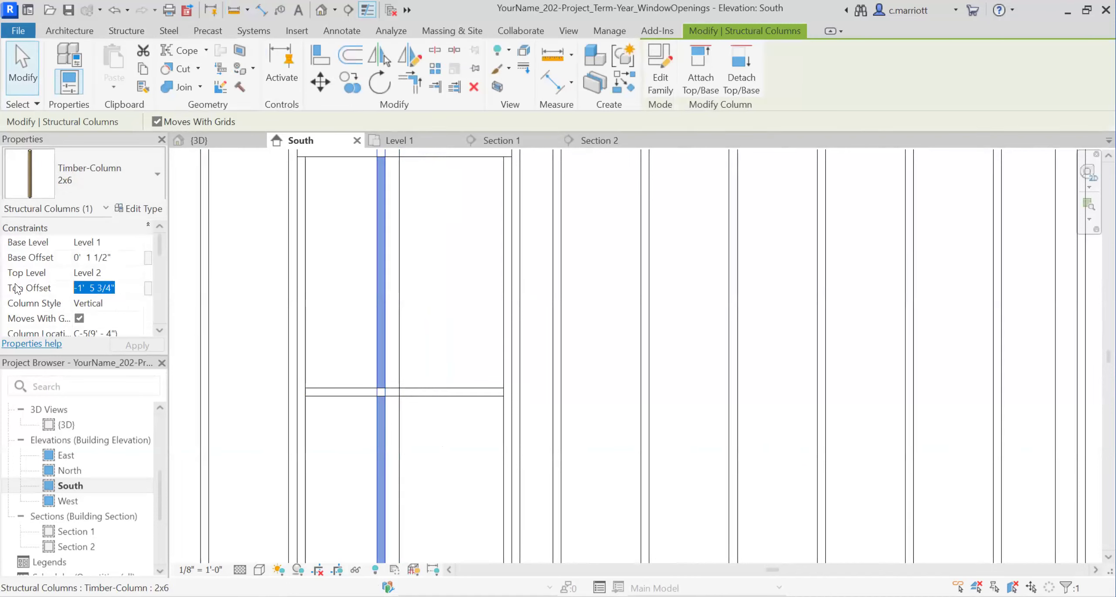
pyautogui.write('-')
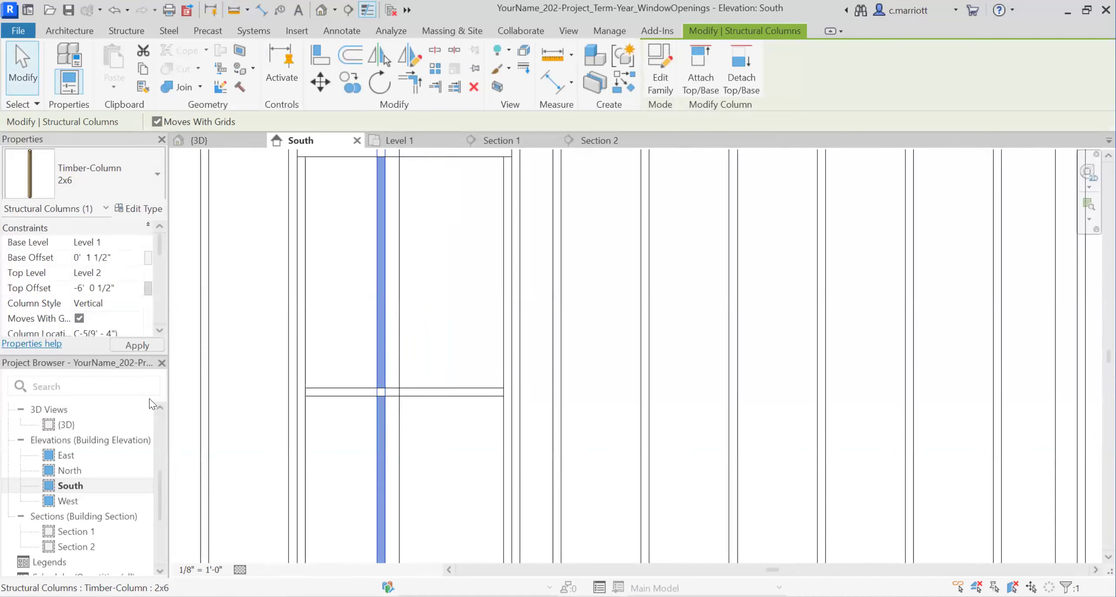
pyautogui.scroll(-2, 296, 433)
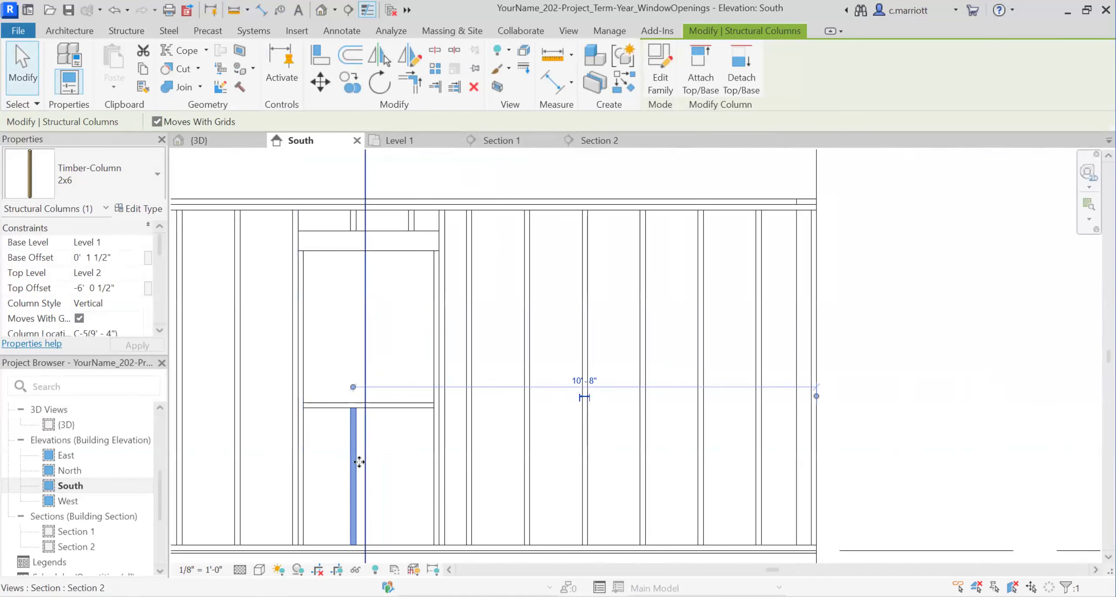
# Copy the cripple stud under the rough sill 16" to the right to add a second cripple
pyautogui.click(333, 485)
pyautogui.click(353, 491)
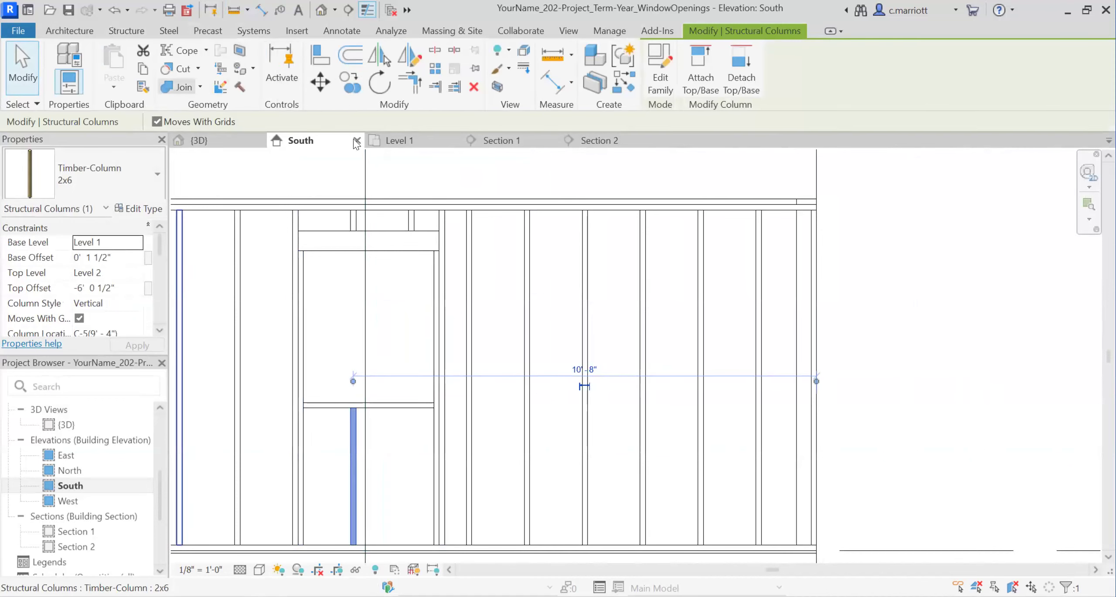
pyautogui.press('c')
pyautogui.press('o')
pyautogui.click(339, 319)
pyautogui.write('16"')
pyautogui.press('Return')
pyautogui.press('Escape')
pyautogui.press('Escape')
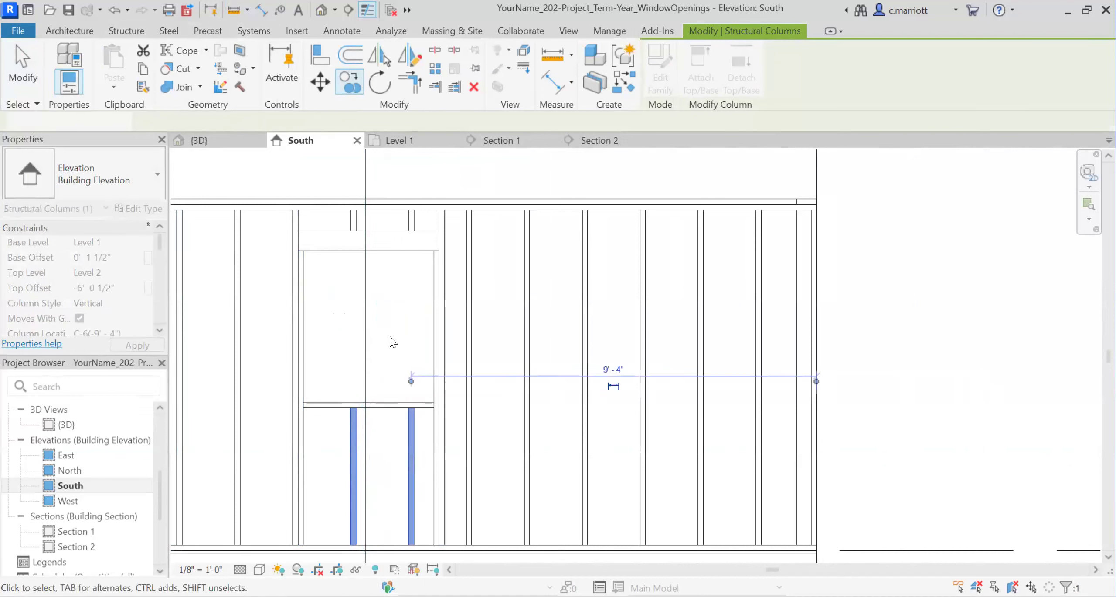
# Examine the framed Level 1 window opening in the context of the whole south wall framing
pyautogui.scroll(-3, 394, 344)
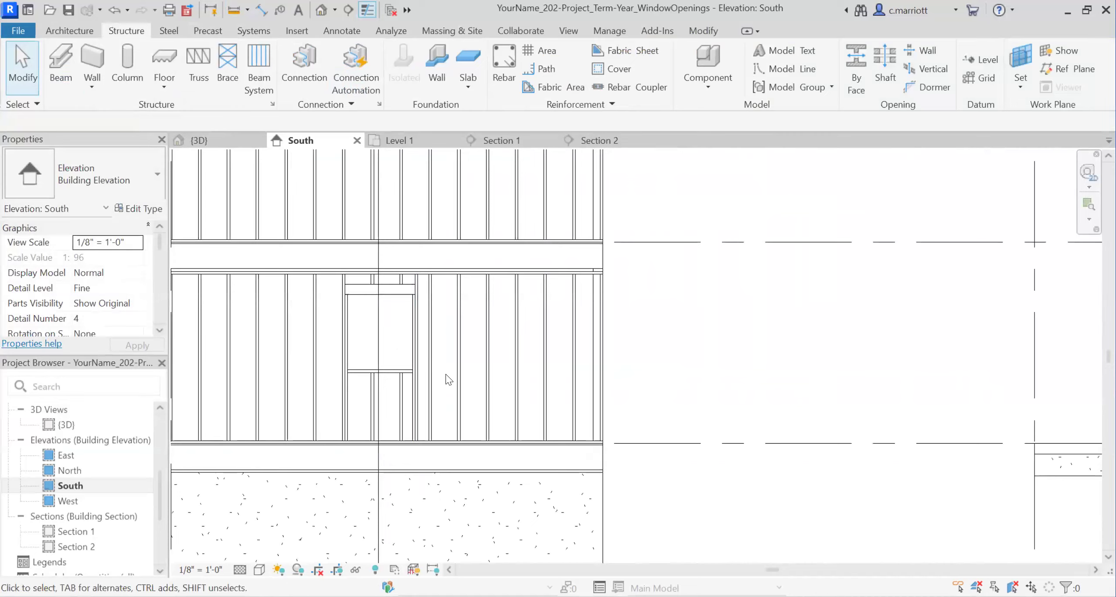
pyautogui.scroll(-2, 449, 377)
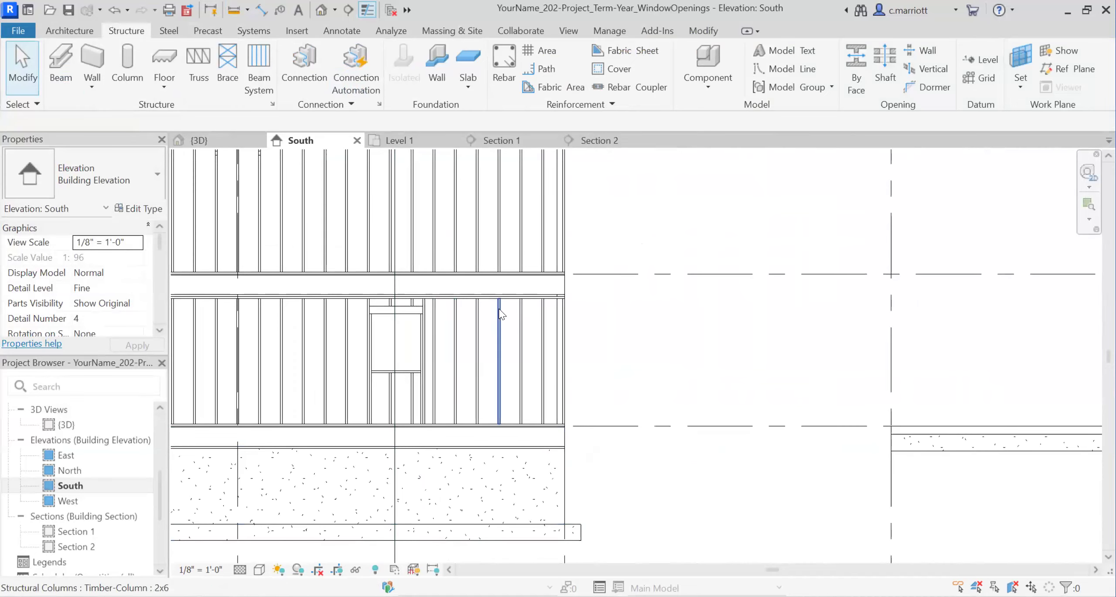
pyautogui.scroll(-2, 498, 308)
pyautogui.moveTo(370, 461); pyautogui.dragTo(460, 486, button='middle')
pyautogui.scroll(2, 413, 417)
pyautogui.moveTo(530, 452); pyautogui.dragTo(657, 461, button='middle')
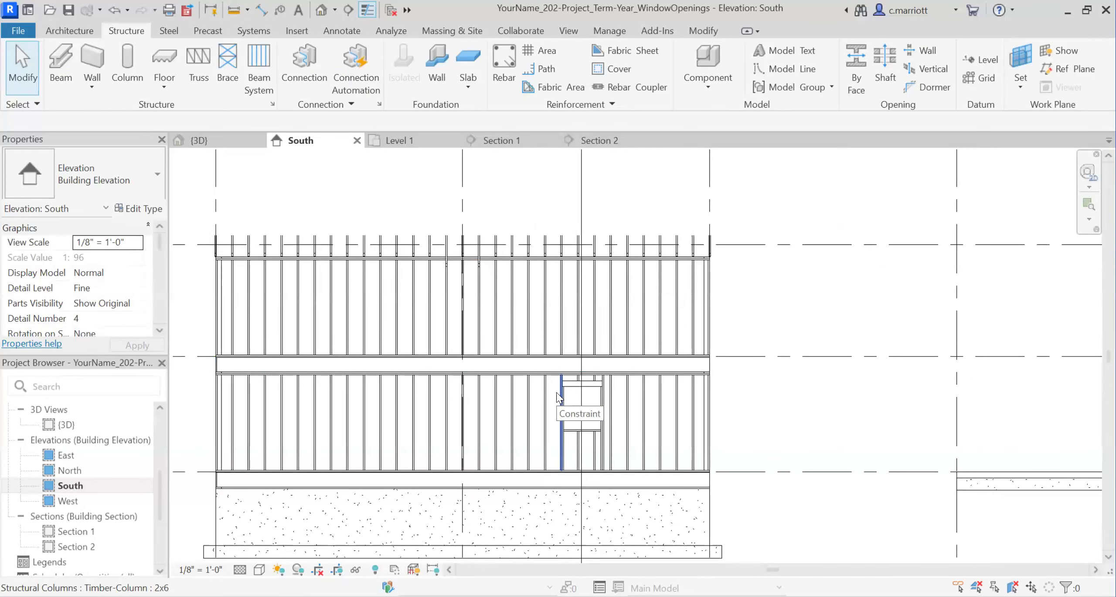
pyautogui.scroll(1, 577, 267)
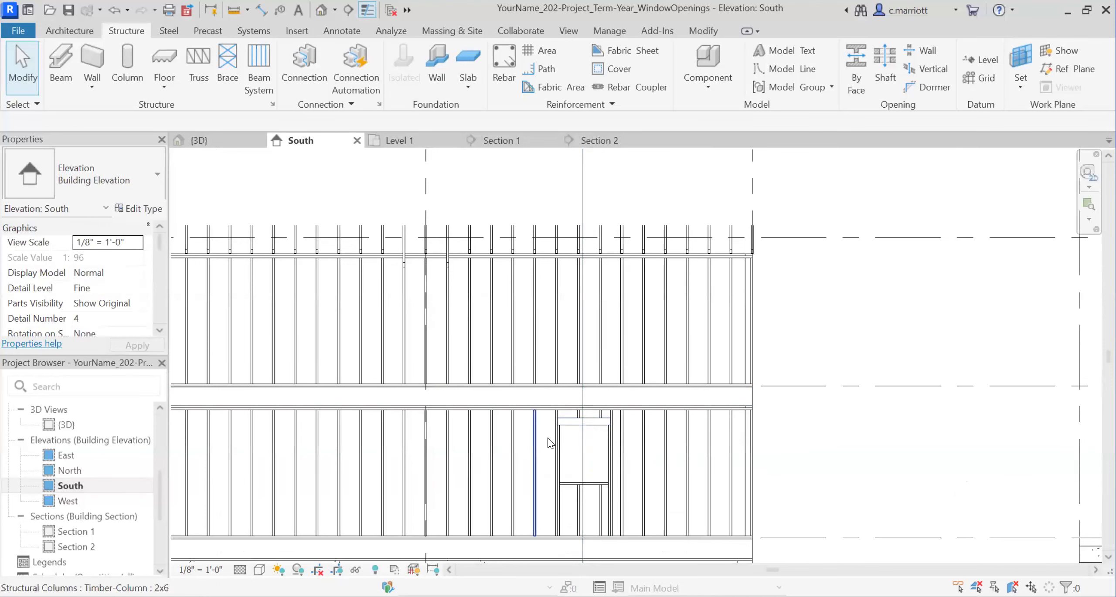
pyautogui.scroll(1, 550, 438)
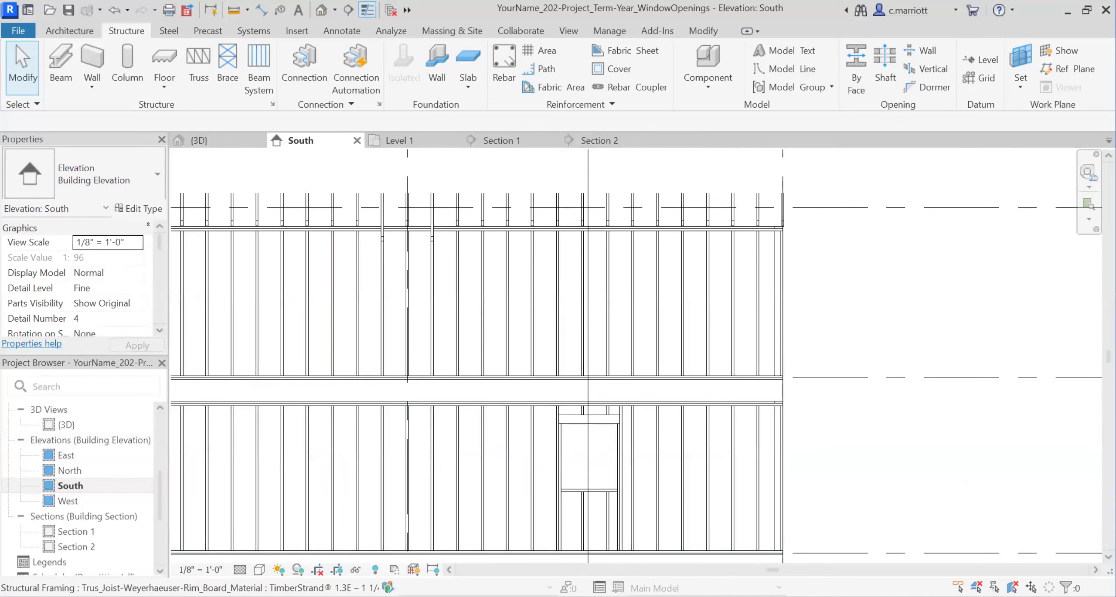
# Switch to the Andersen 100 Series Casement Window Sizes PDF in the browser and examine the minimum rough opening widths
pyautogui.hotkey('alt', 'Tab')
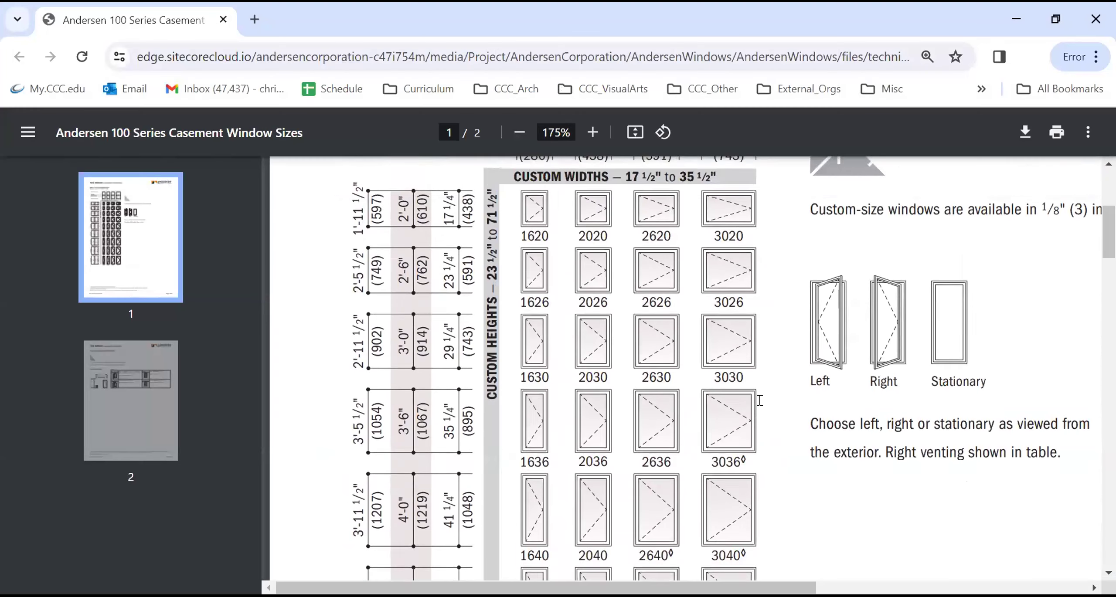
pyautogui.scroll(6, 745, 430)
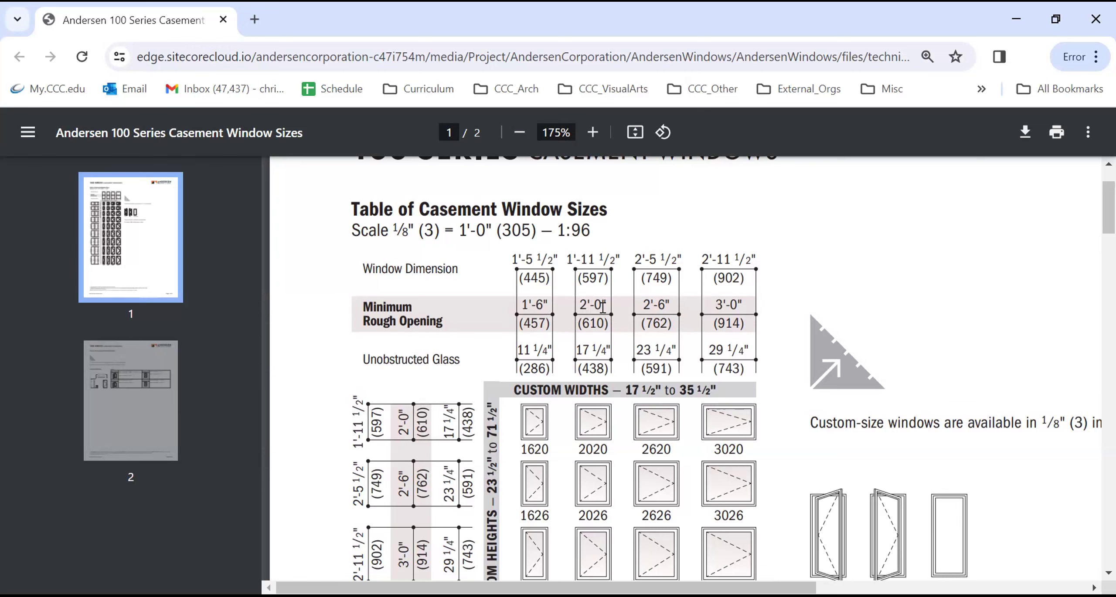
pyautogui.scroll(-1, 589, 374)
pyautogui.scroll(1, 589, 318)
pyautogui.scroll(-1, 624, 404)
pyautogui.scroll(-6, 624, 404)
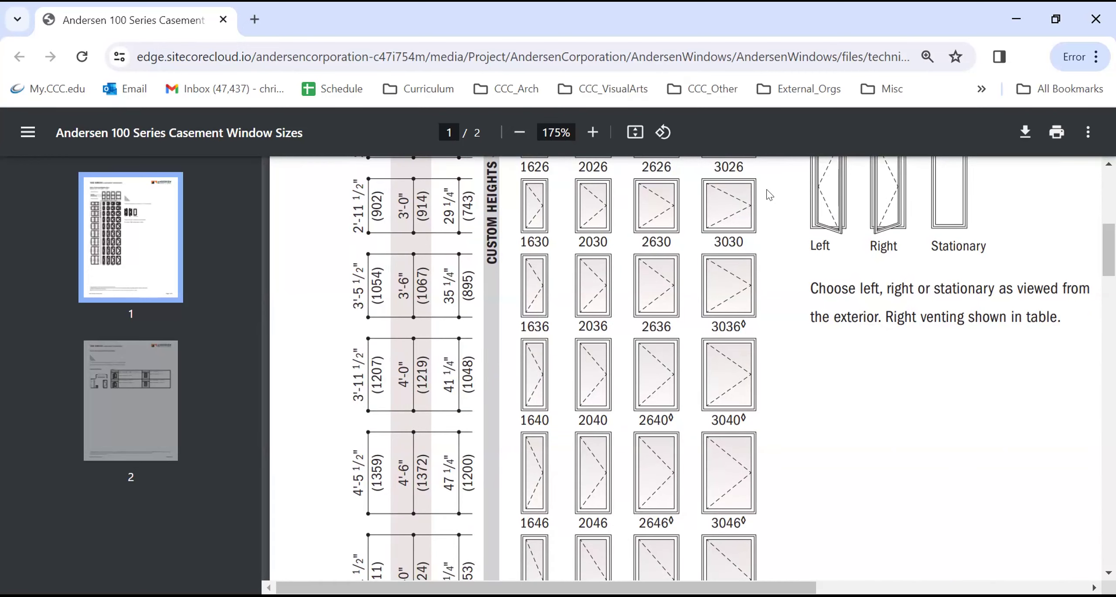
pyautogui.scroll(7, 567, 348)
pyautogui.scroll(-2, 409, 467)
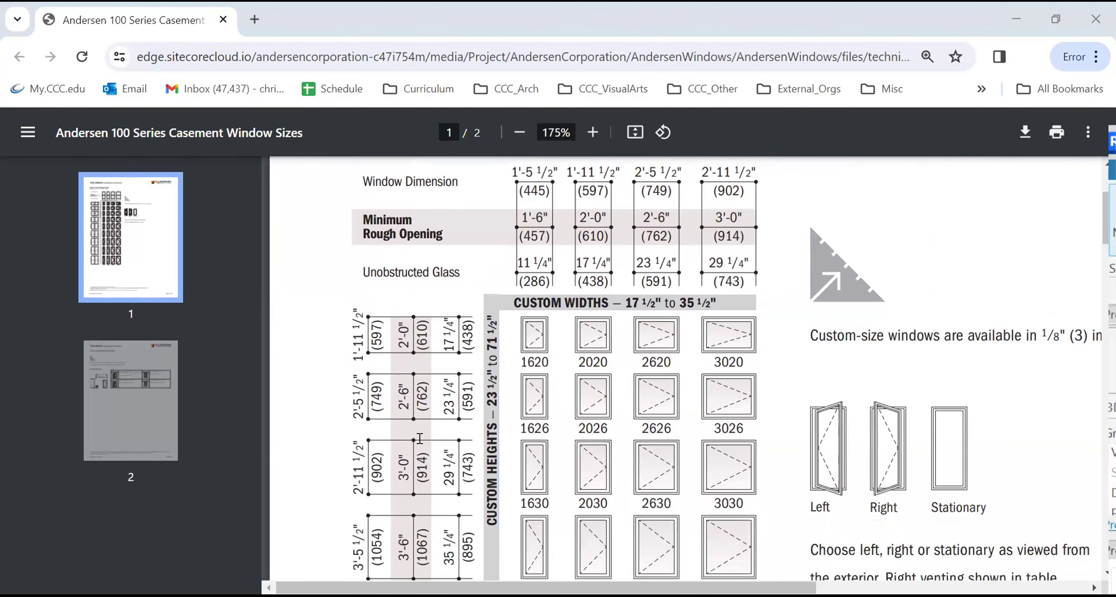
# Examine the minimum rough opening heights and window size codes through the end of the casement table
pyautogui.scroll(-4, 419, 439)
pyautogui.scroll(-6, 420, 438)
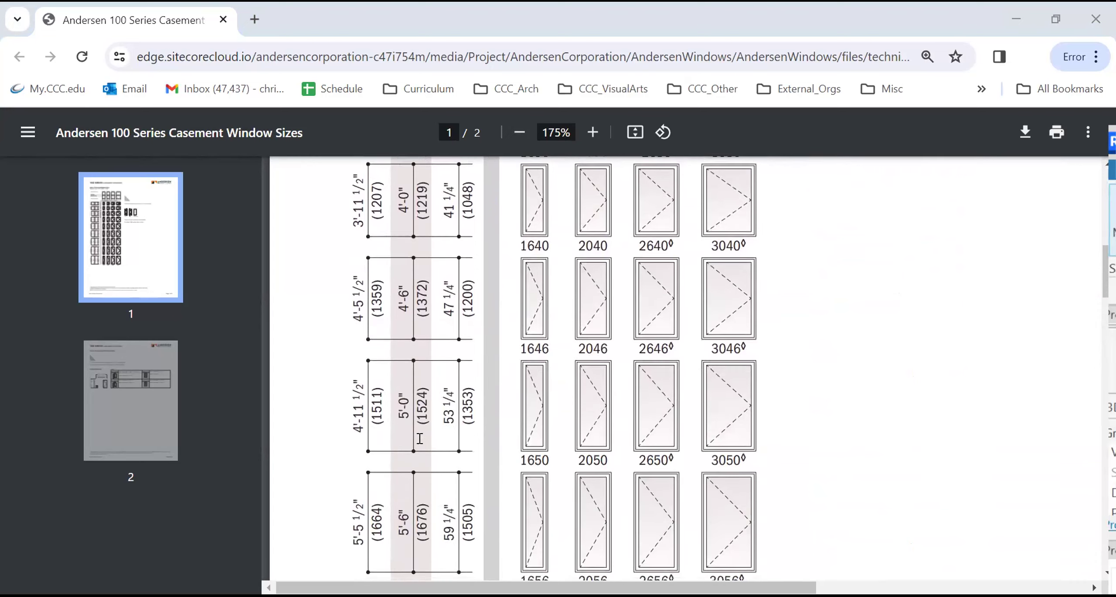
pyautogui.scroll(-2, 419, 438)
pyautogui.scroll(6, 419, 438)
pyautogui.scroll(7, 419, 438)
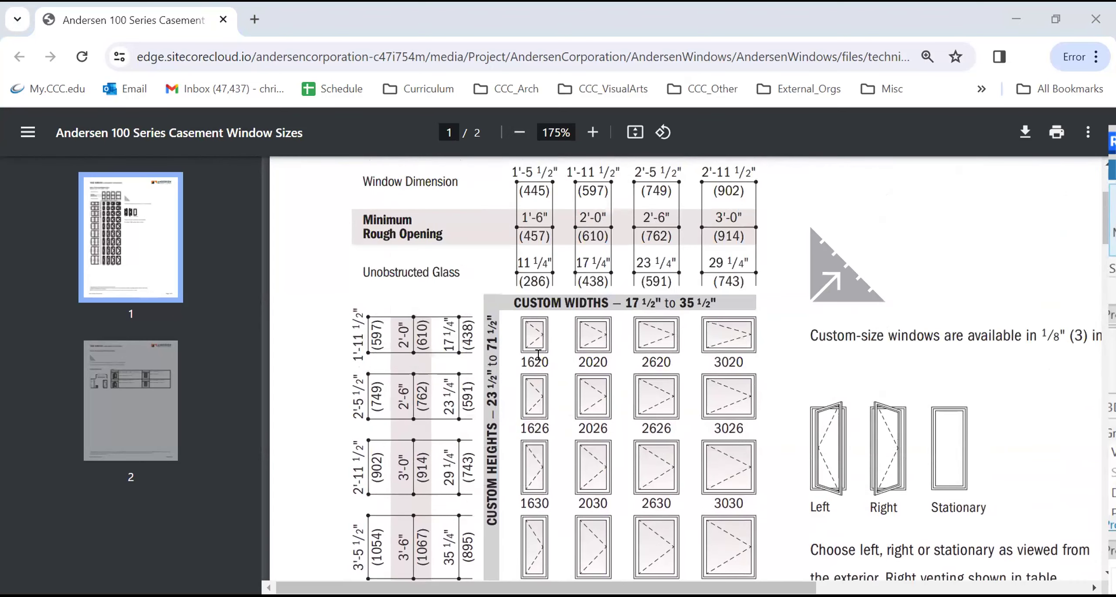
pyautogui.scroll(-10, 462, 438)
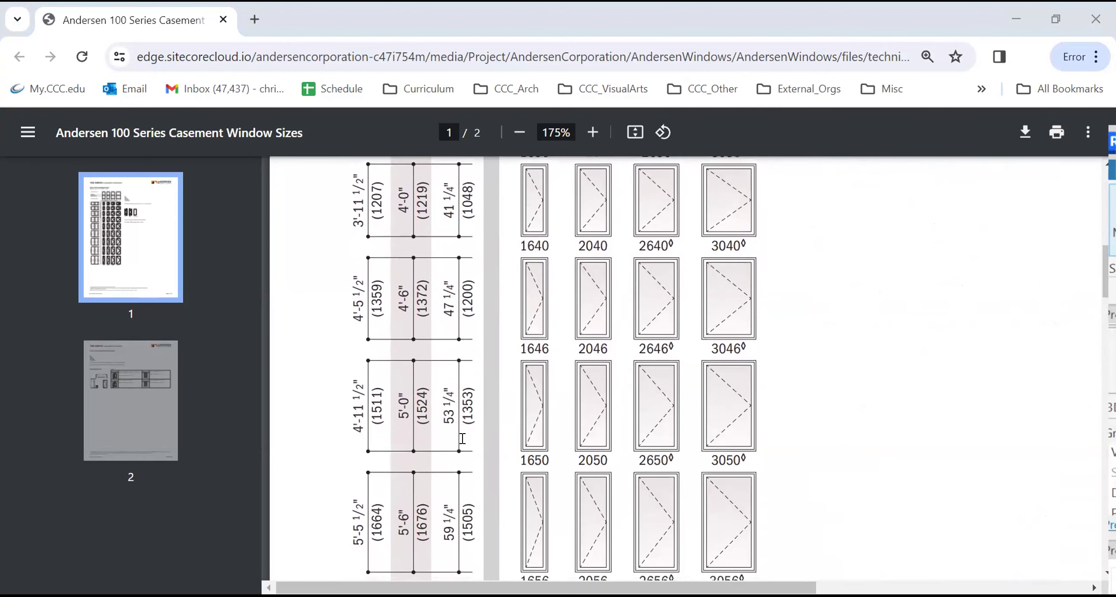
pyautogui.scroll(-2, 425, 436)
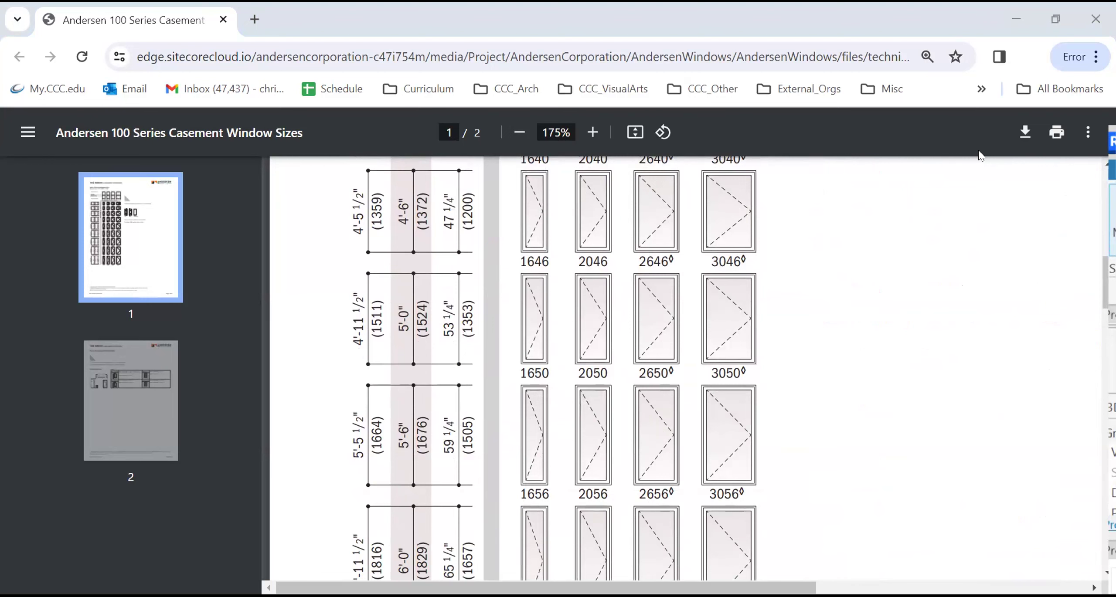
pyautogui.scroll(-4, 478, 441)
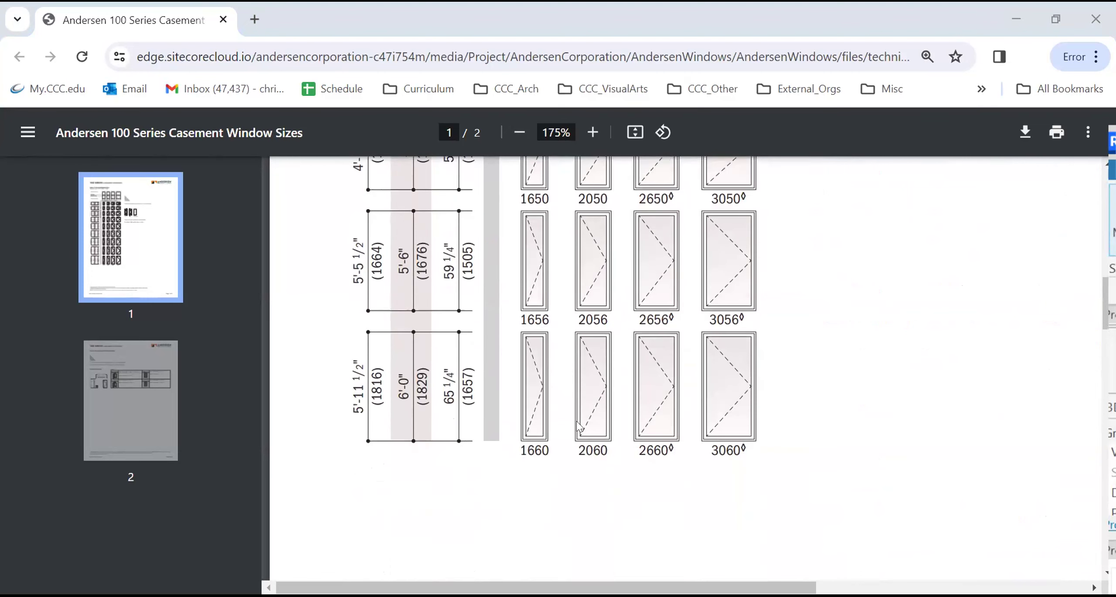
pyautogui.scroll(3, 561, 423)
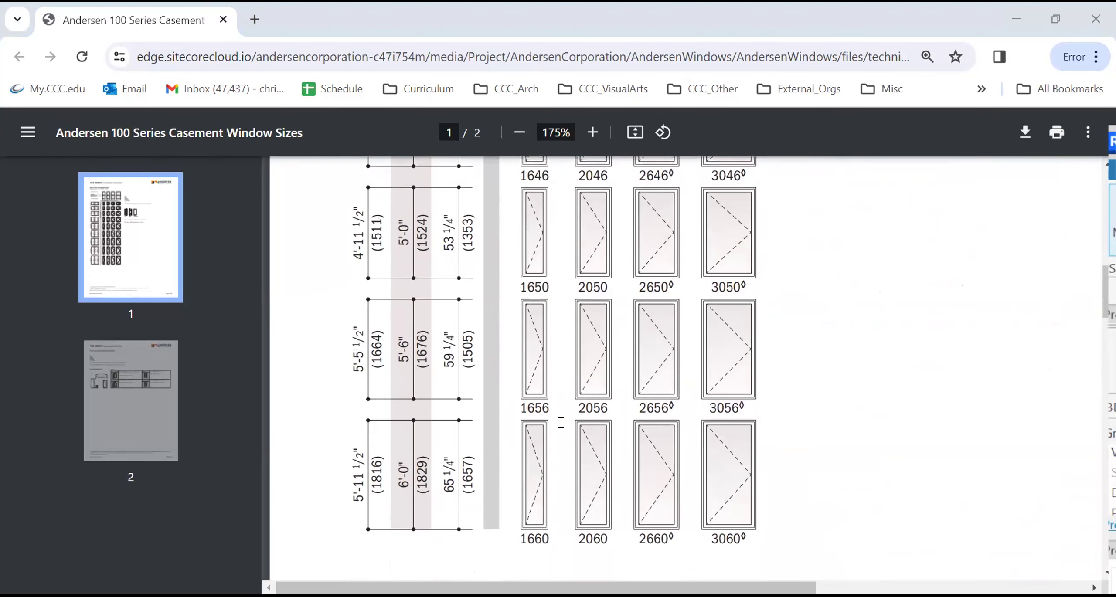
pyautogui.scroll(-3, 517, 437)
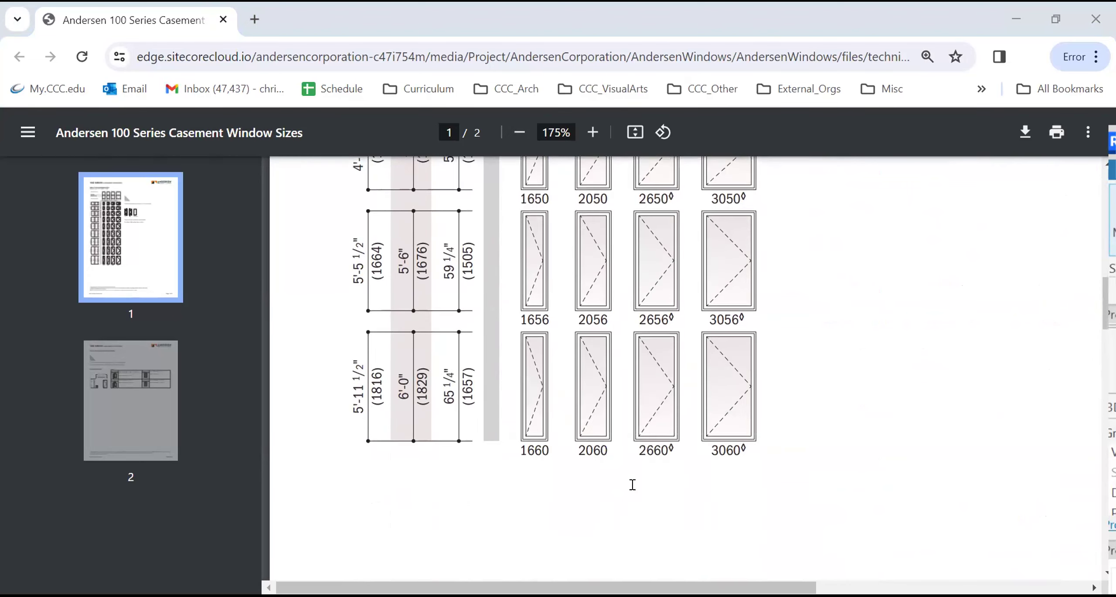
pyautogui.scroll(4, 471, 380)
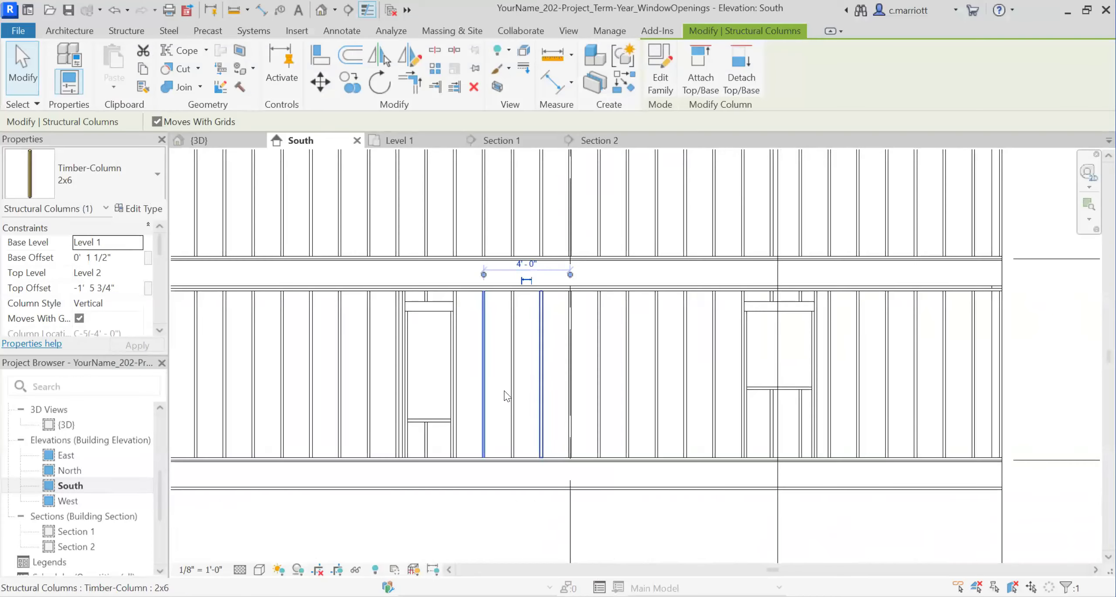
# Measure the width of the narrower window's rough opening along the underside of its 6x6 header
pyautogui.moveTo(540, 393); pyautogui.dragTo(406, 344)
pyautogui.scroll(1, 406, 344)
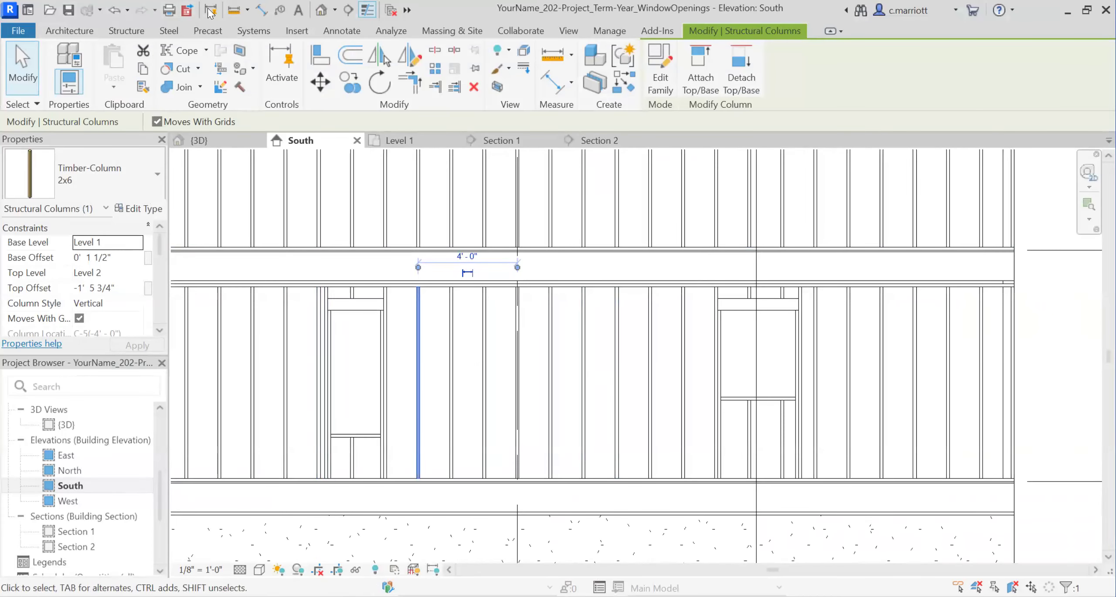
pyautogui.click(234, 9)
pyautogui.click(330, 310)
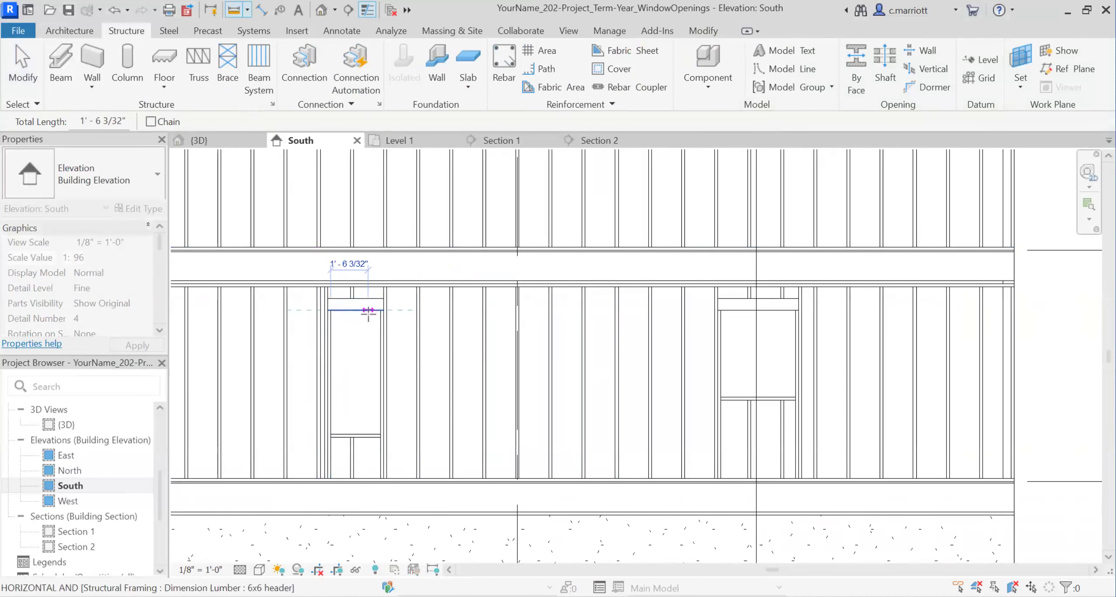
pyautogui.scroll(2, 382, 310)
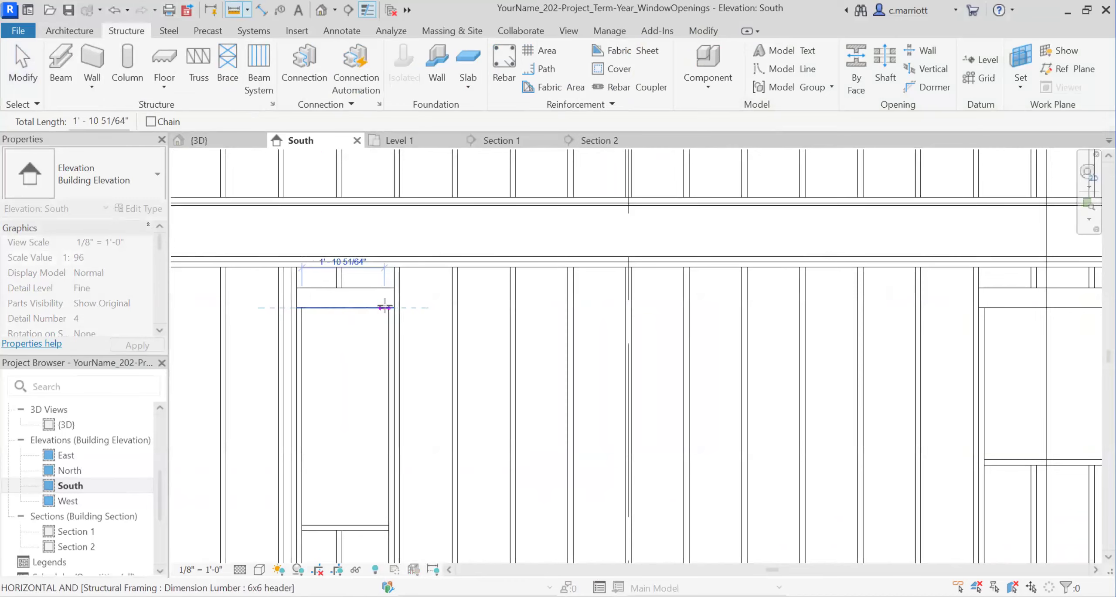
pyautogui.scroll(2, 392, 308)
pyautogui.click(392, 312)
# Measure the narrower opening's height from the underside of the header down to the top of the rough sill
pyautogui.scroll(-1, 392, 312)
pyautogui.click(242, 312)
pyautogui.scroll(-1, 270, 467)
pyautogui.moveTo(269, 466); pyautogui.dragTo(293, 237, button='middle')
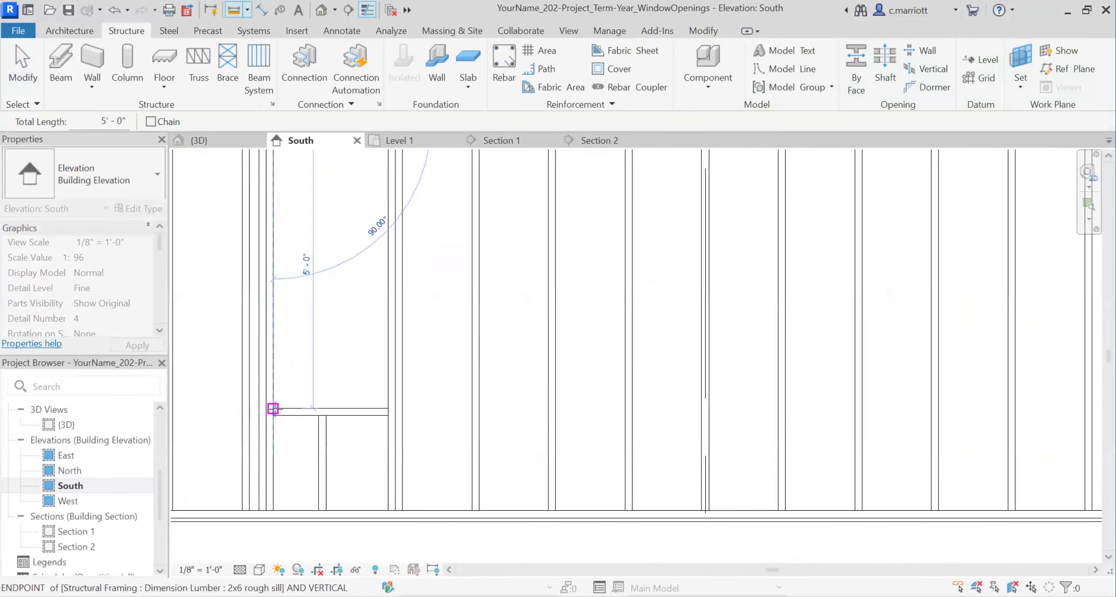
pyautogui.scroll(-3, 272, 408)
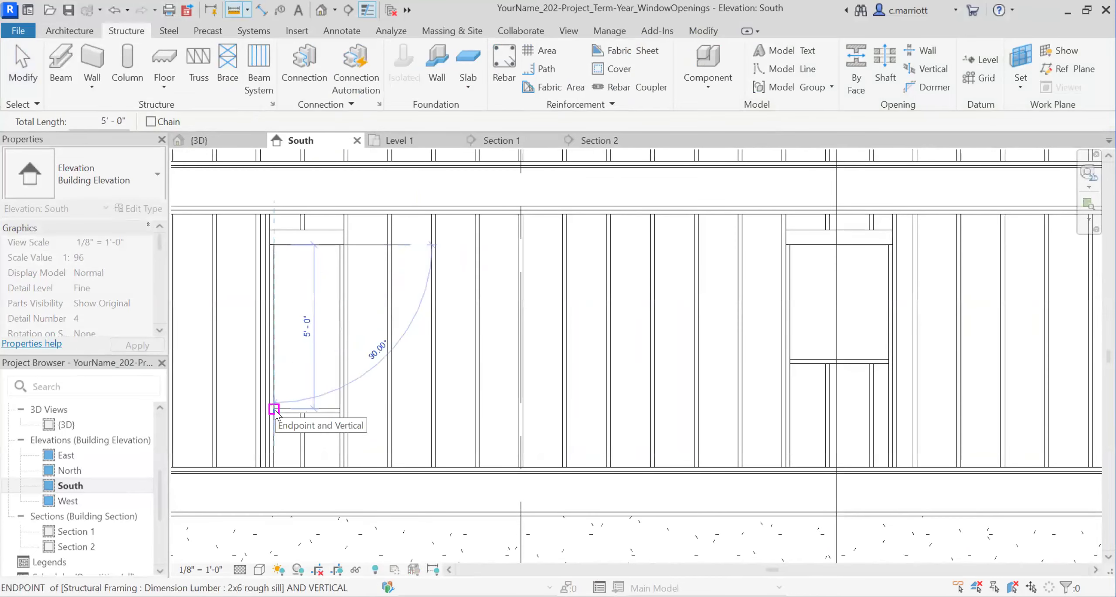
pyautogui.press('Escape')
# Select the full-height 2x6 stud at the narrower header's right-hand end and examine the framing around both openings in the south wall
pyautogui.click(355, 282)
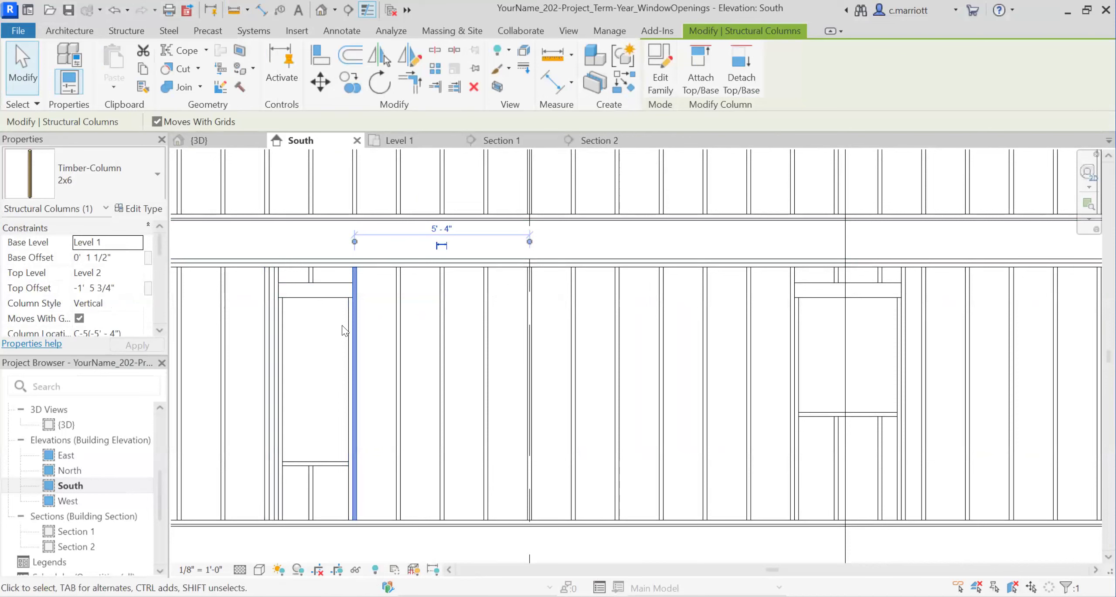
pyautogui.press('Escape')
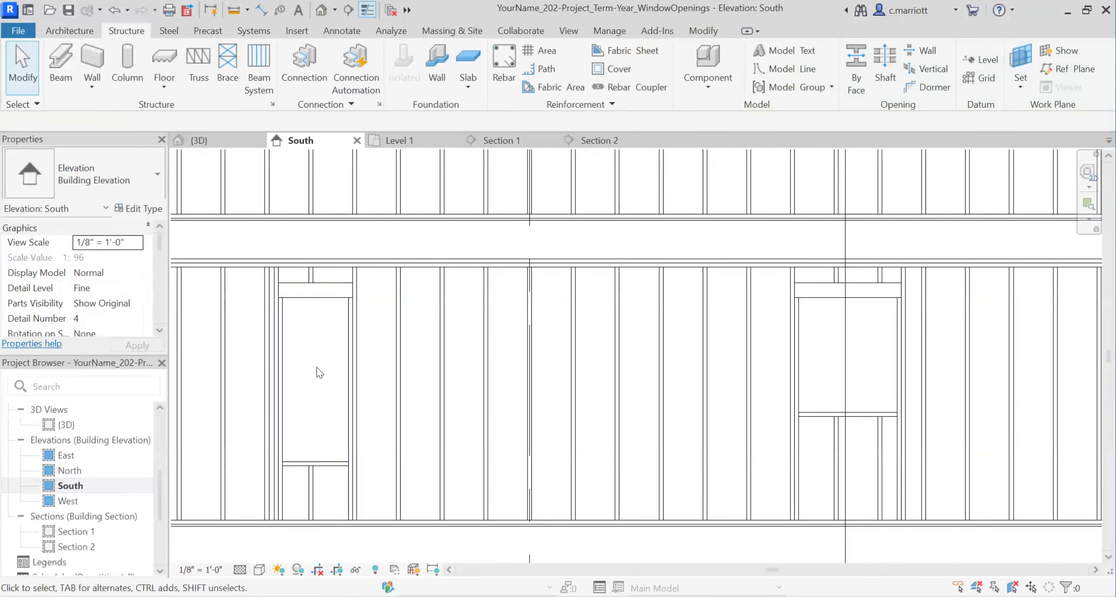
pyautogui.click(356, 271)
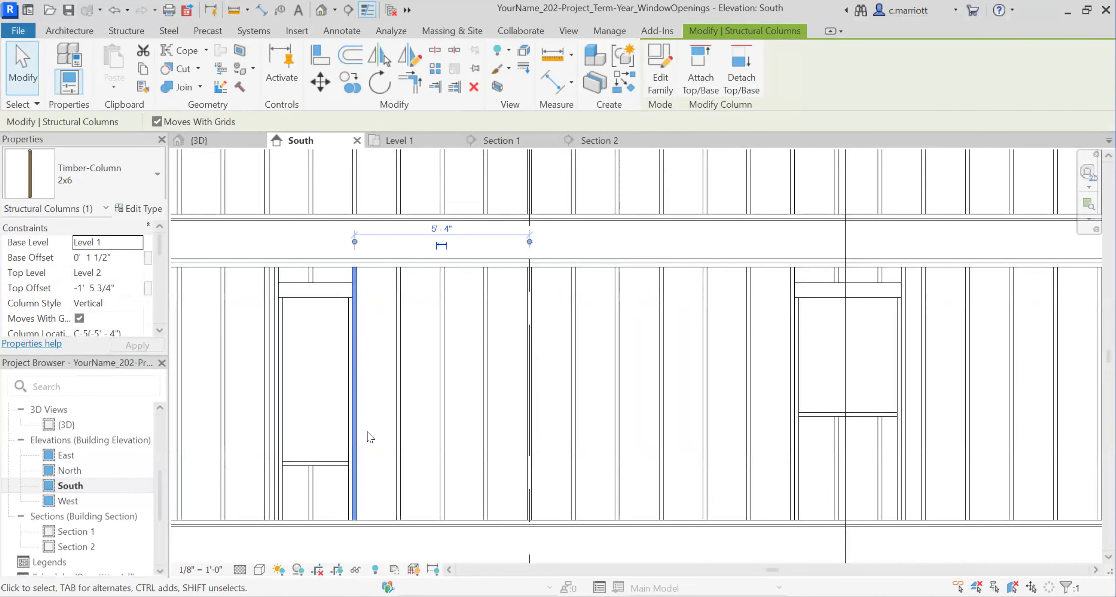
pyautogui.scroll(-1, 370, 437)
pyautogui.scroll(-3, 369, 437)
pyautogui.scroll(1, 368, 436)
pyautogui.scroll(3, 185, 320)
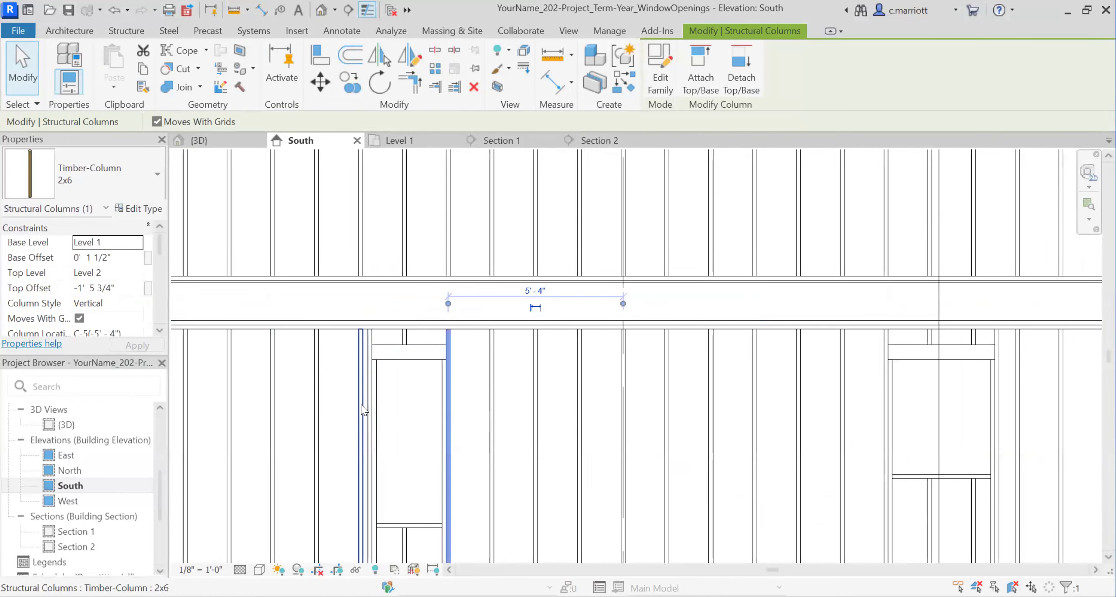
pyautogui.scroll(-1, 360, 405)
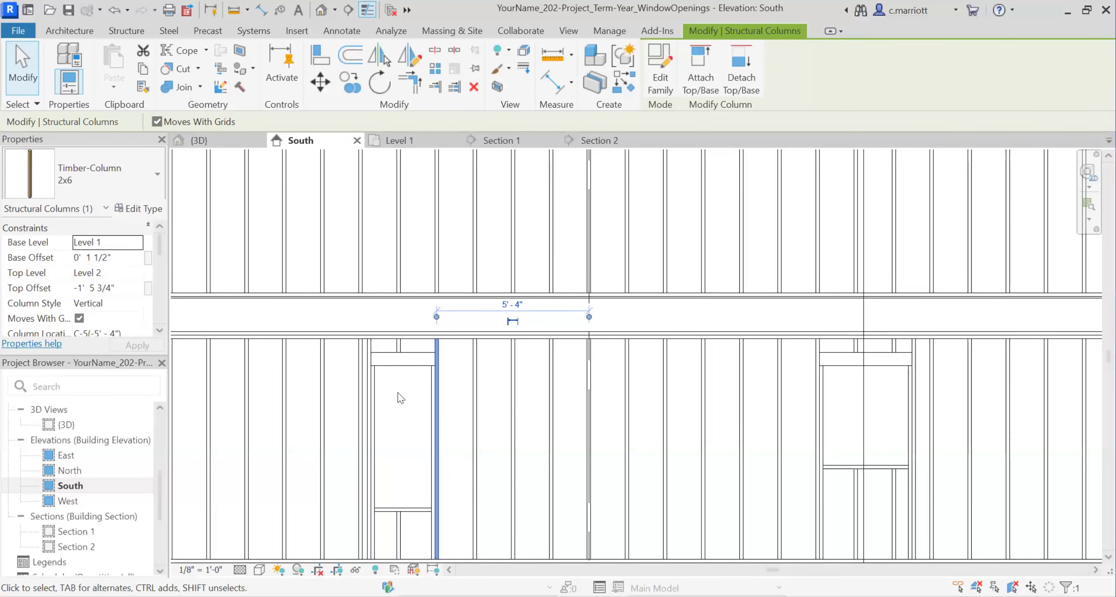
pyautogui.scroll(2, 361, 387)
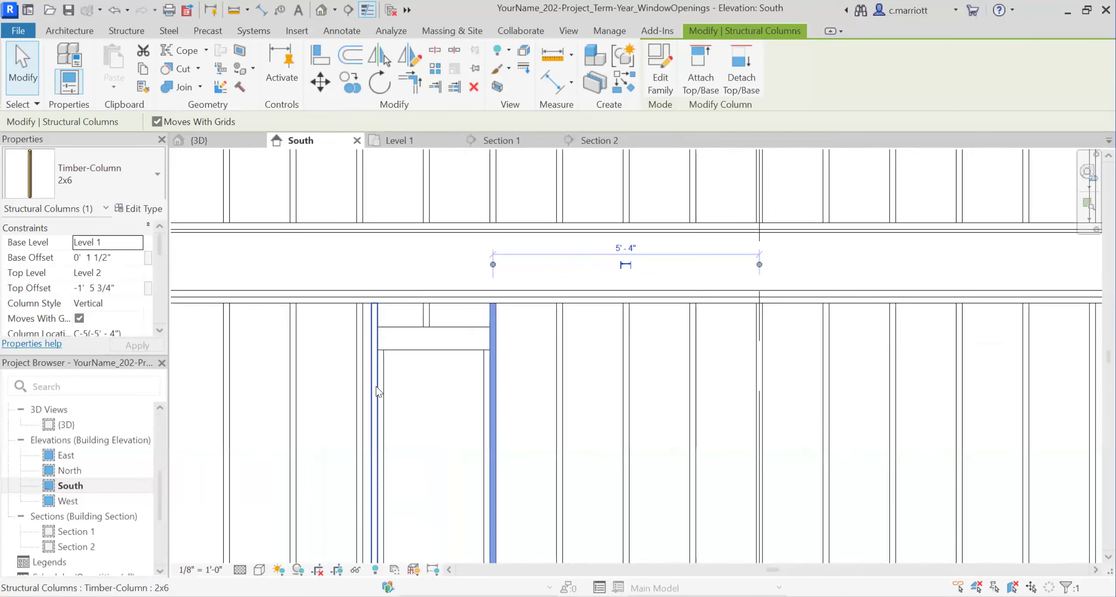
pyautogui.scroll(-1, 452, 458)
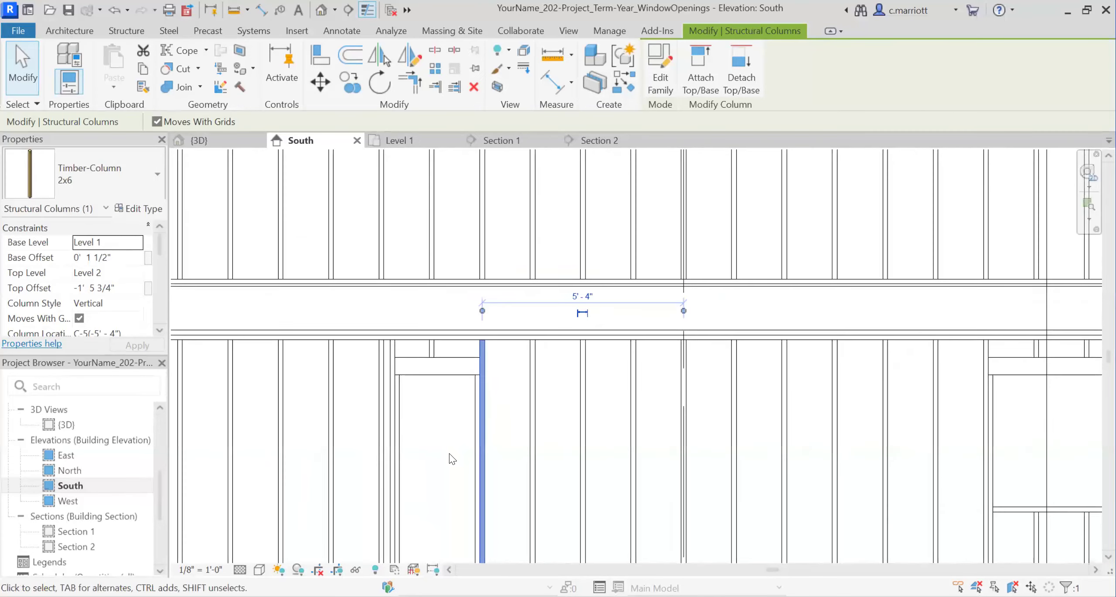
pyautogui.scroll(-5, 396, 418)
pyautogui.moveTo(396, 419); pyautogui.dragTo(252, 428, button='middle')
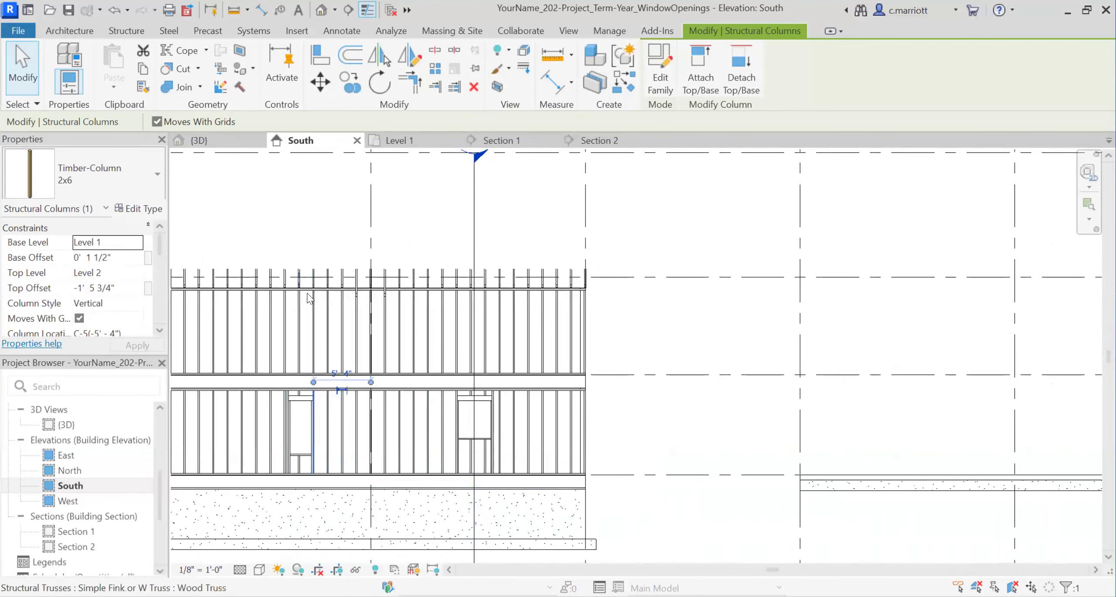
pyautogui.scroll(-3, 227, 402)
pyautogui.moveTo(239, 430); pyautogui.dragTo(325, 465, button='middle')
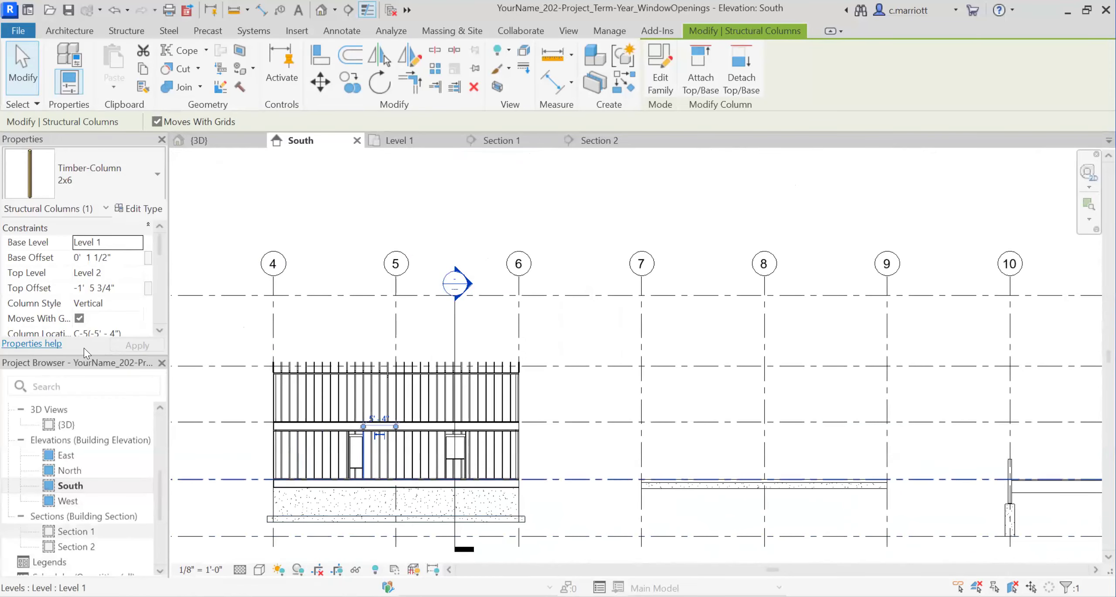